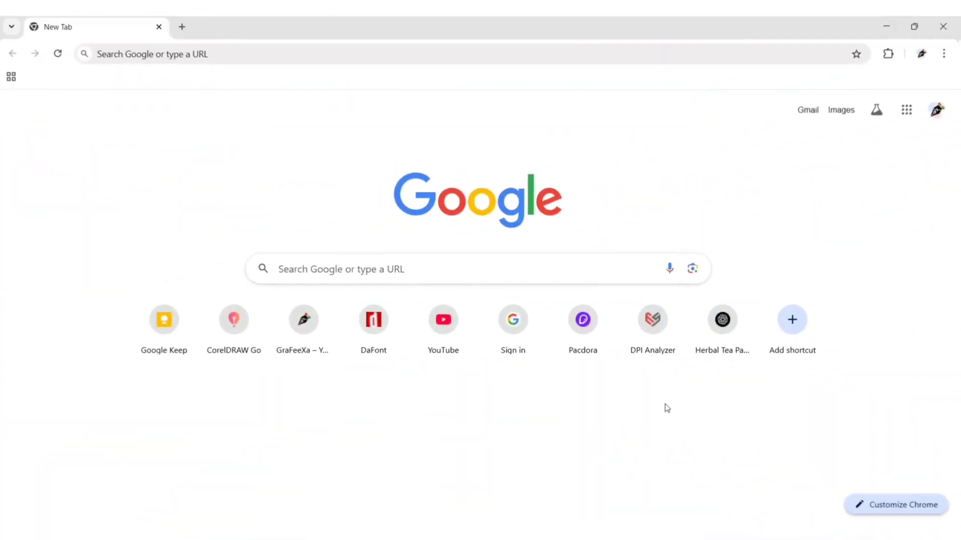
Step: Open the CorelDRAW Go site at go.corel.com
{"action": "left_click", "coordinate": [507, 269]}
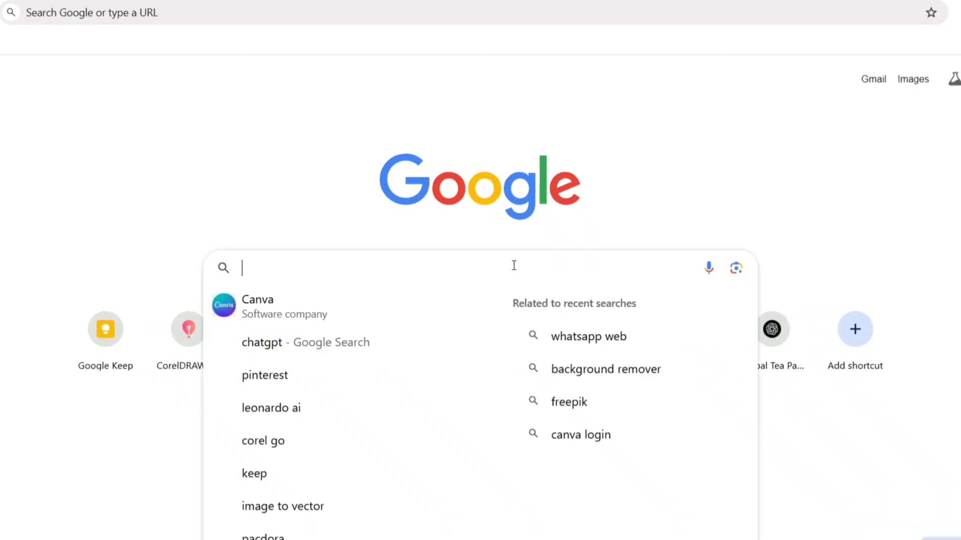
{"action": "type", "text": "go.corel.com"}
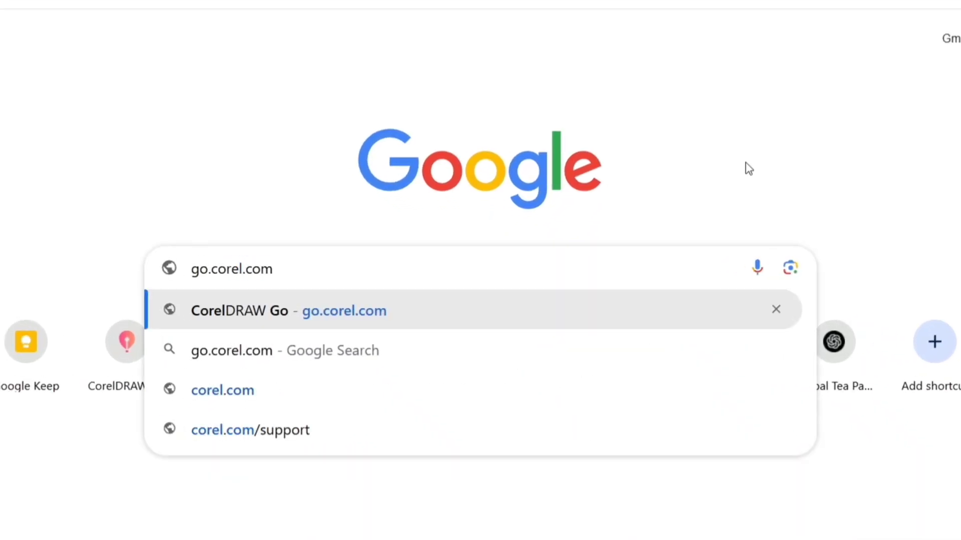
{"action": "left_click", "coordinate": [446, 312]}
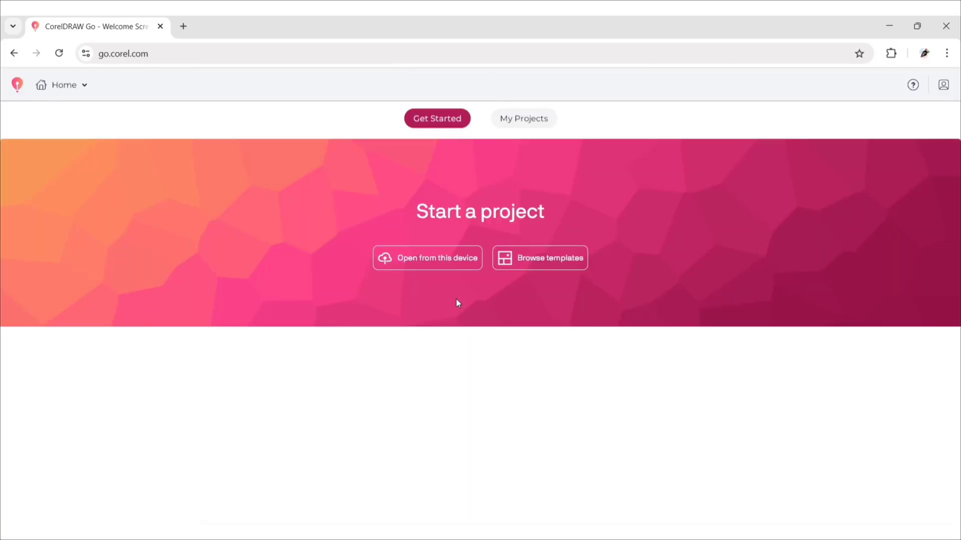
Step: Start a new custom project with units in pixels and a solid background
{"action": "left_click", "coordinate": [524, 258]}
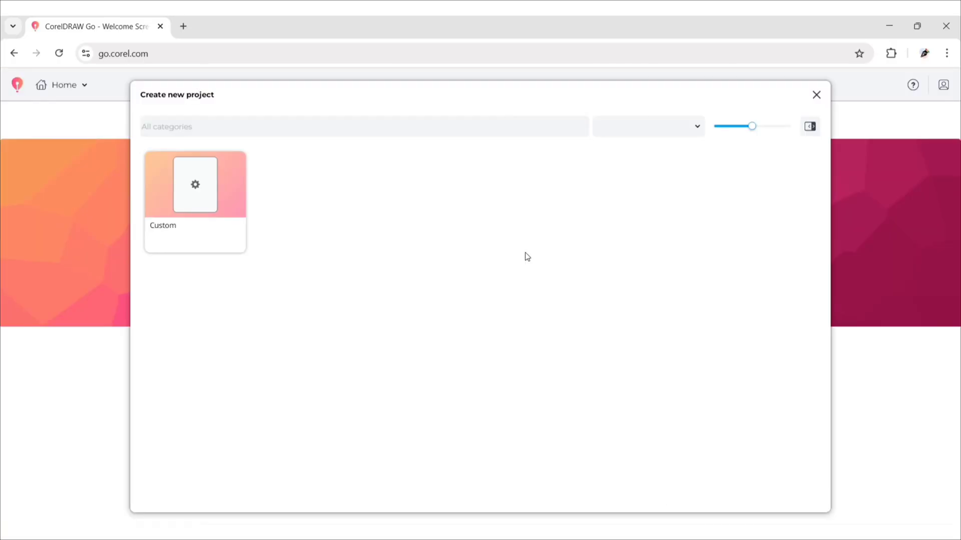
{"action": "left_click", "coordinate": [197, 186]}
{"action": "left_click", "coordinate": [722, 204]}
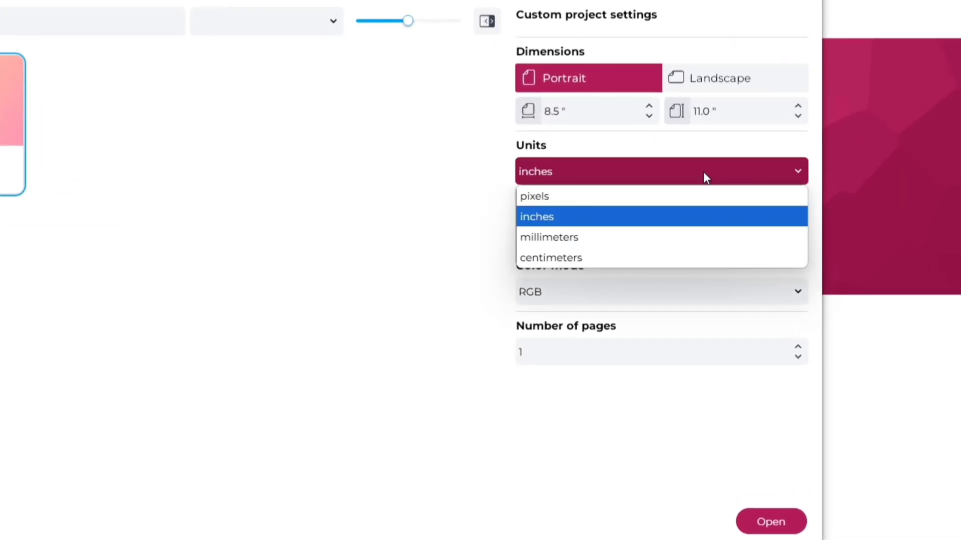
{"action": "left_click", "coordinate": [612, 197]}
{"action": "left_click", "coordinate": [695, 229]}
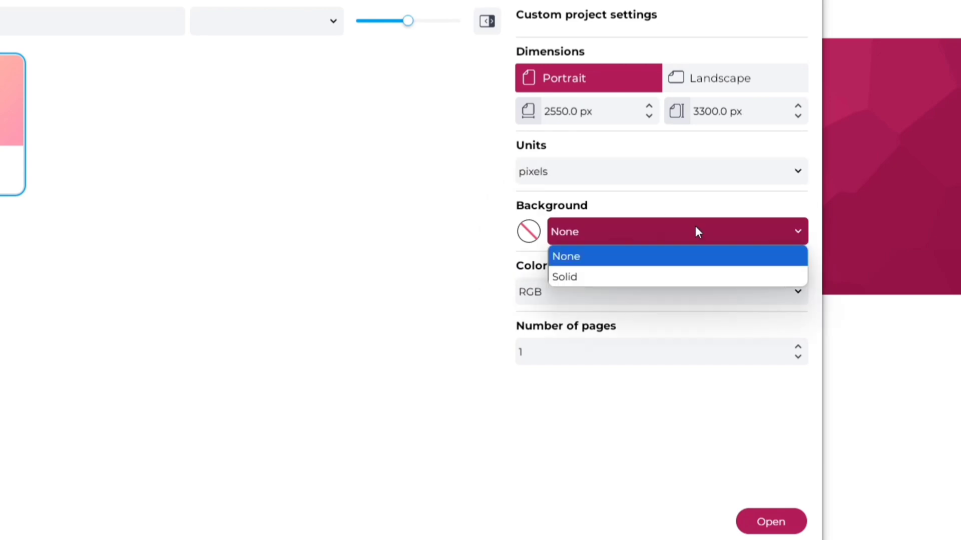
{"action": "left_click", "coordinate": [634, 279]}
Step: Set the page to 1080 px wide and 1350 px high, and open the project
{"action": "left_click", "coordinate": [615, 110]}
{"action": "key", "text": "ctrl+a"}
{"action": "type", "text": "1080"}
{"action": "left_click", "coordinate": [748, 111]}
{"action": "key", "text": "ctrl+a"}
{"action": "type", "text": "1350"}
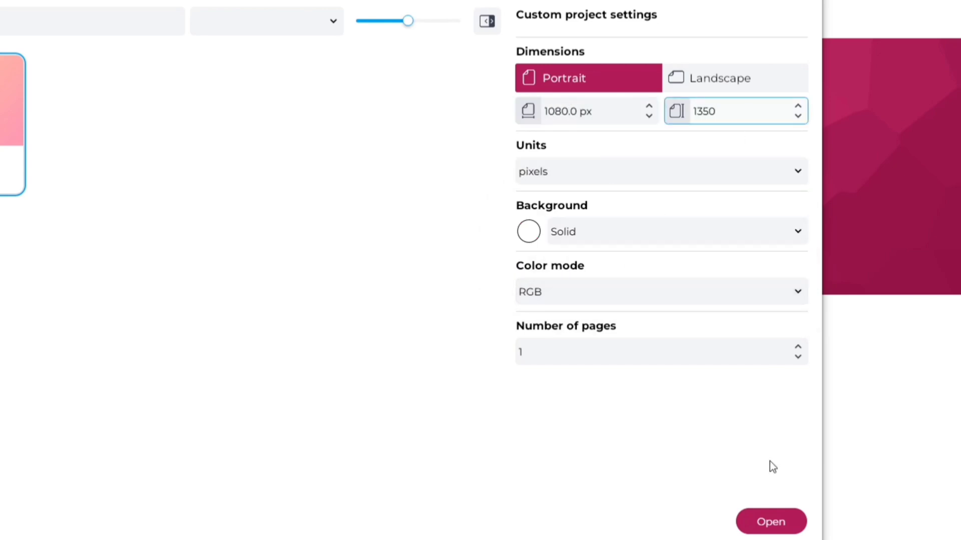
{"action": "left_click", "coordinate": [770, 522]}
Step: Rename the project as Food Ads Poster Design
{"action": "left_click", "coordinate": [72, 81]}
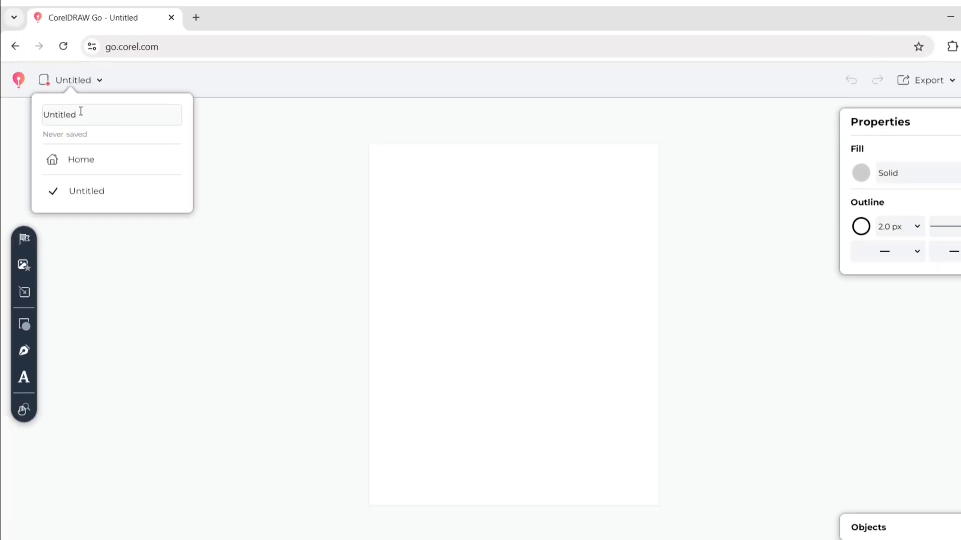
{"action": "left_click", "coordinate": [81, 111]}
{"action": "type", "text": "Fod"}
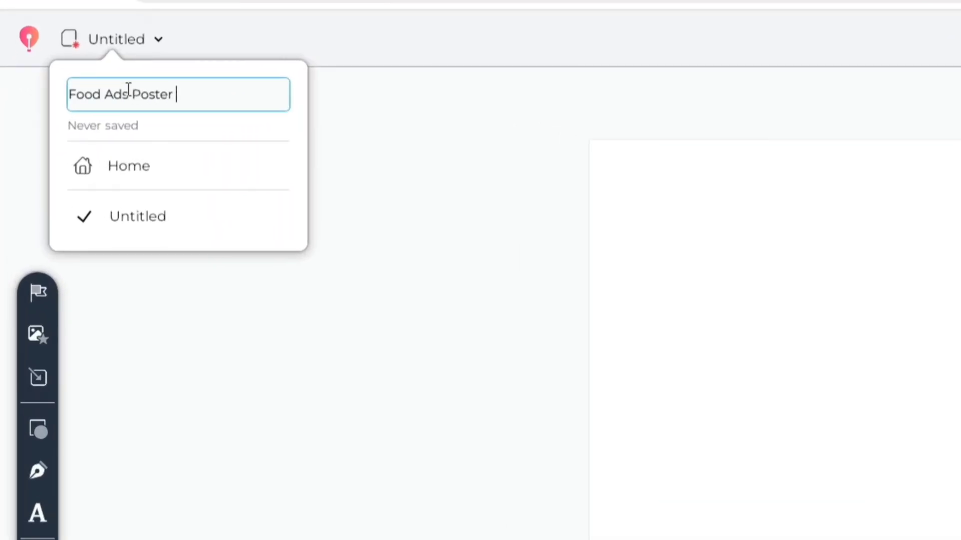
{"action": "key", "text": "Return"}
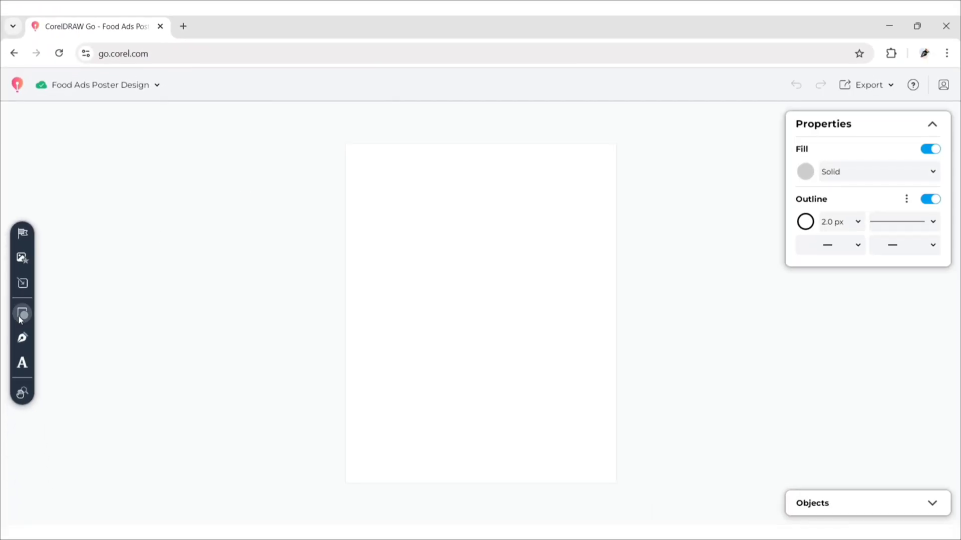
Step: Draw a 1080 × 1350 px rectangle covering the whole page
{"action": "left_click", "coordinate": [21, 315]}
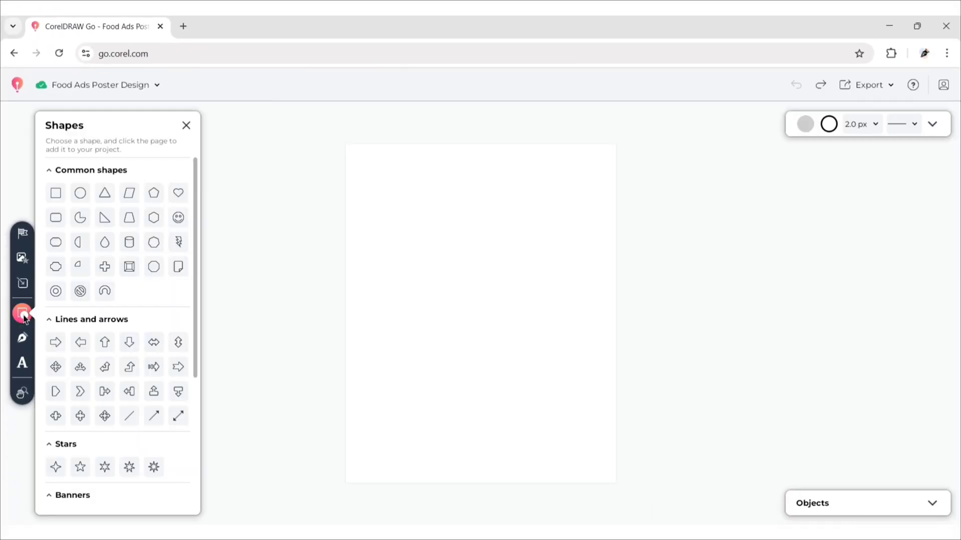
{"action": "left_click", "coordinate": [55, 194]}
{"action": "left_click_drag", "start_coordinate": [345, 145], "coordinate": [615, 482]}
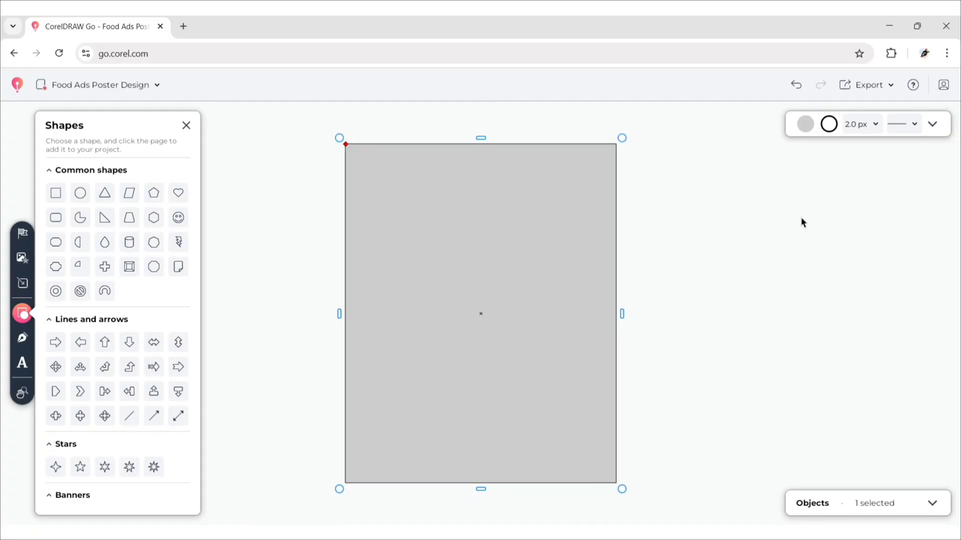
Step: Remove the page-sized rectangle's fill and outline and convert it to a mask frame
{"action": "left_click", "coordinate": [934, 125]}
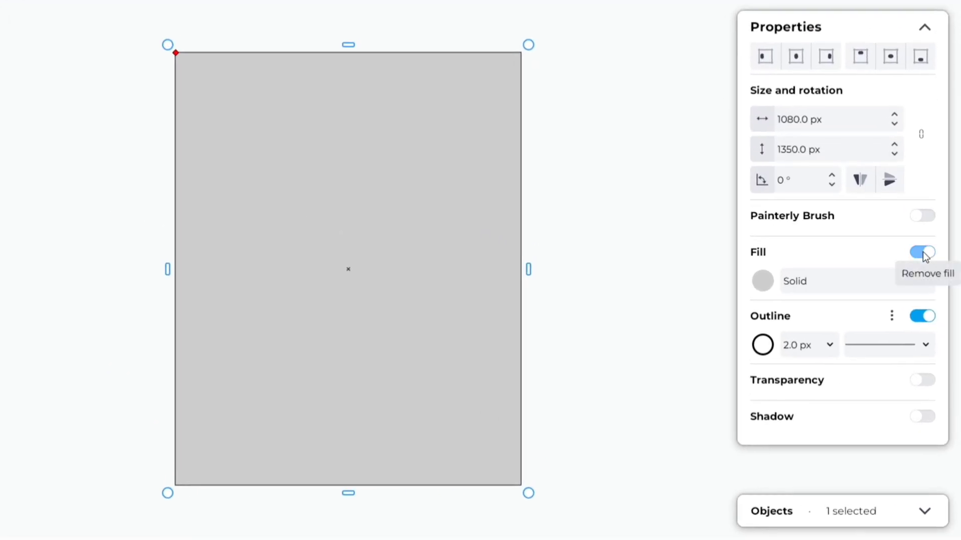
{"action": "left_click", "coordinate": [930, 300]}
{"action": "left_click", "coordinate": [927, 289]}
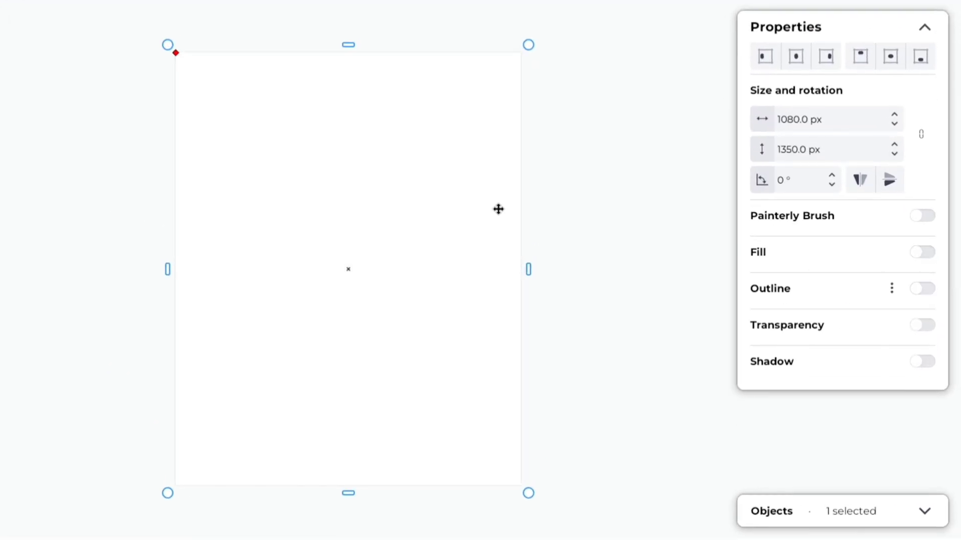
{"action": "right_click", "coordinate": [463, 220]}
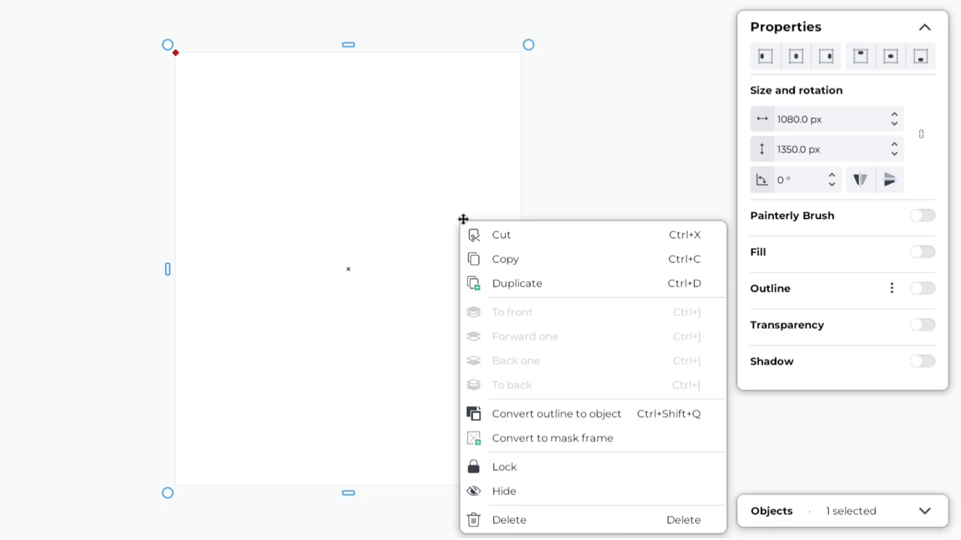
{"action": "left_click", "coordinate": [560, 439]}
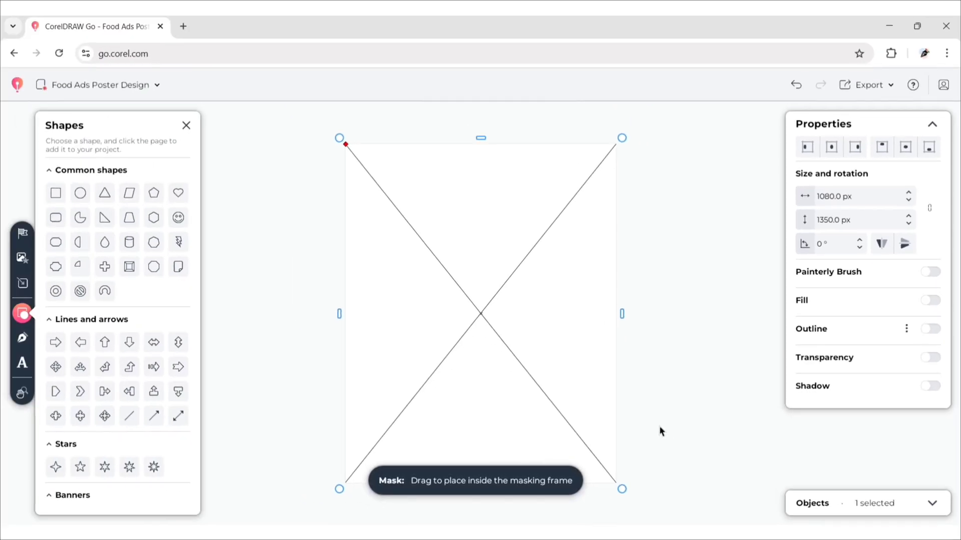
Step: Draw a second 1080 × 1350 px rectangle over the page and place it inside the mask frame
{"action": "left_click", "coordinate": [55, 192]}
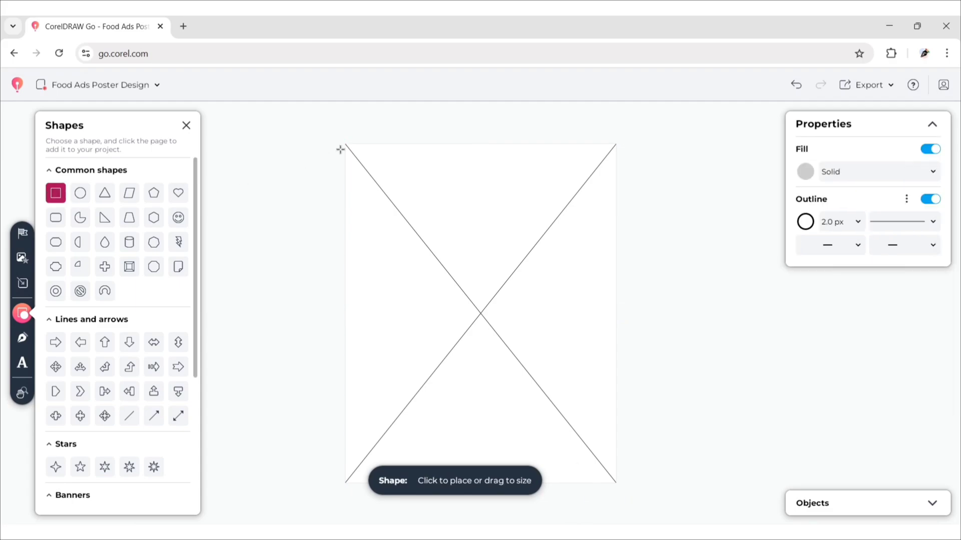
{"action": "left_click_drag", "start_coordinate": [356, 149], "coordinate": [613, 481]}
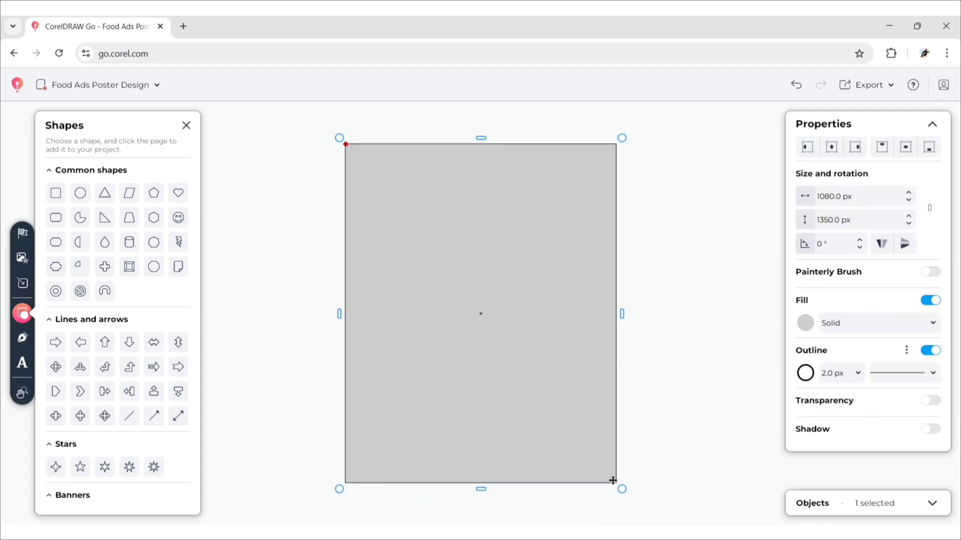
{"action": "left_click", "coordinate": [511, 364]}
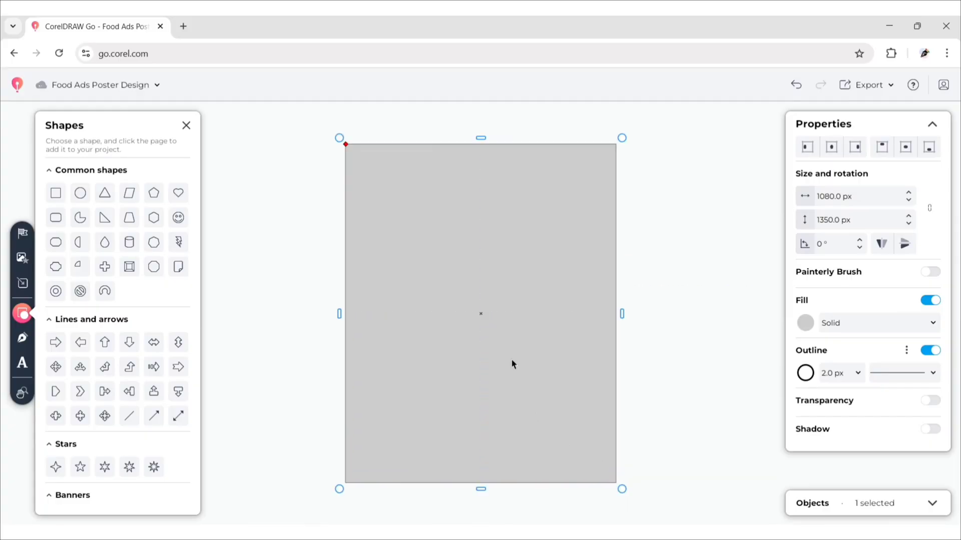
Step: Select the rectangle nested in the mask frame and give it a radial gradient fill
{"action": "left_click", "coordinate": [932, 504]}
{"action": "left_click", "coordinate": [804, 359]}
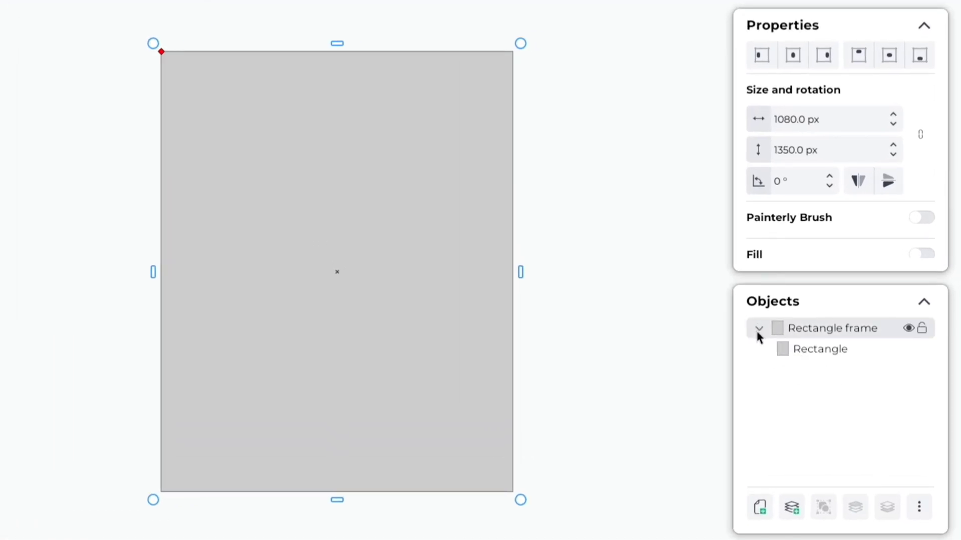
{"action": "left_click", "coordinate": [804, 350]}
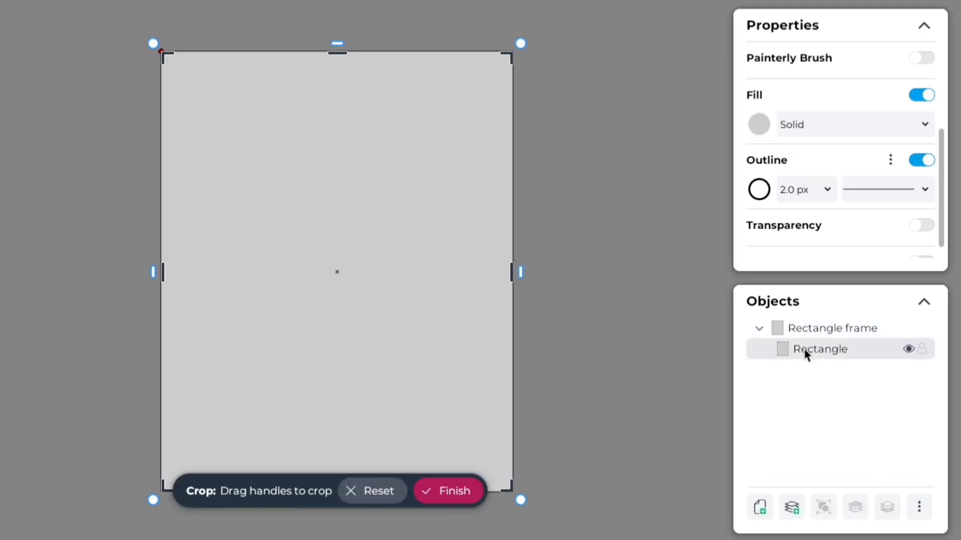
{"action": "left_click", "coordinate": [923, 124]}
{"action": "left_click", "coordinate": [885, 187]}
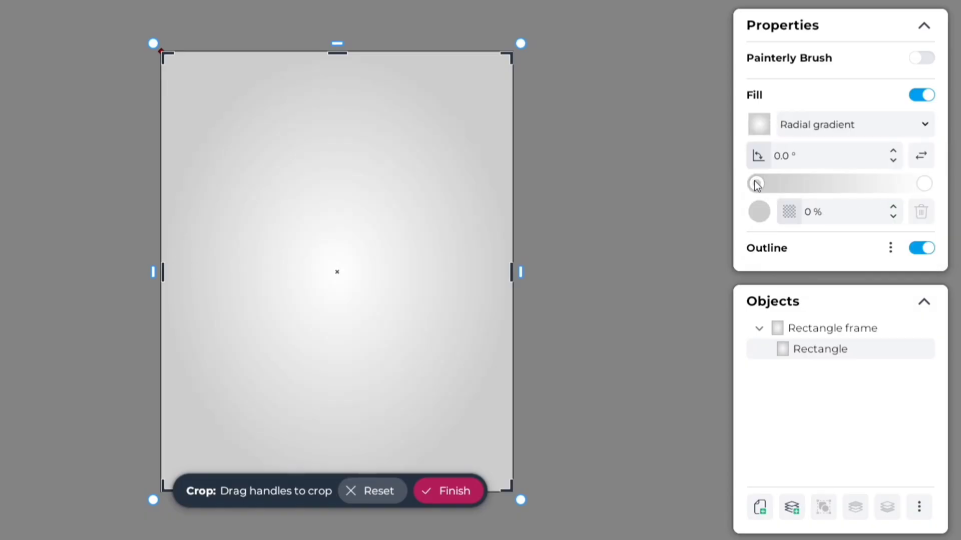
Step: Set the radial gradient's outer color to hex 75990D
{"action": "left_click", "coordinate": [760, 212]}
{"action": "left_click", "coordinate": [689, 485]}
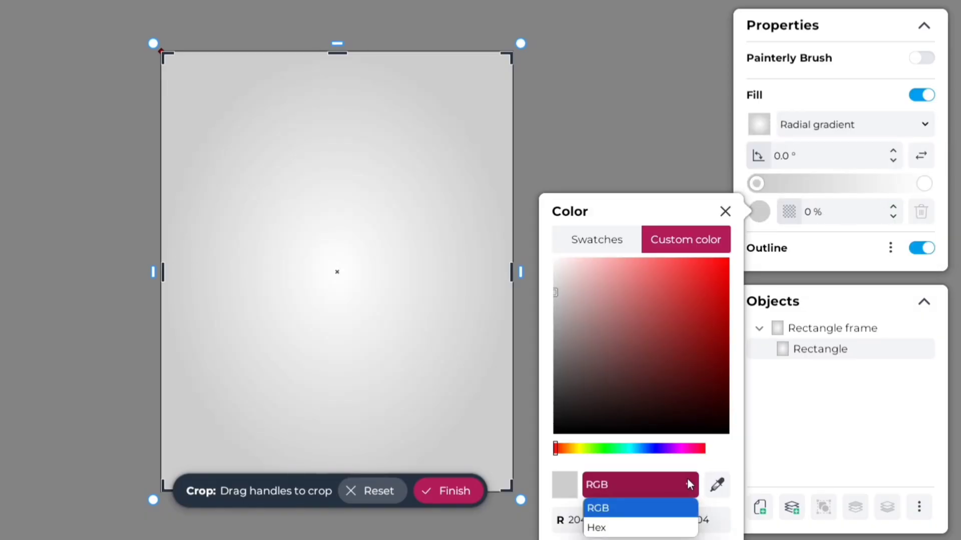
{"action": "left_click", "coordinate": [634, 523]}
{"action": "left_click", "coordinate": [632, 521]}
{"action": "key", "text": "ctrl+a"}
{"action": "key", "text": "BackSpace"}
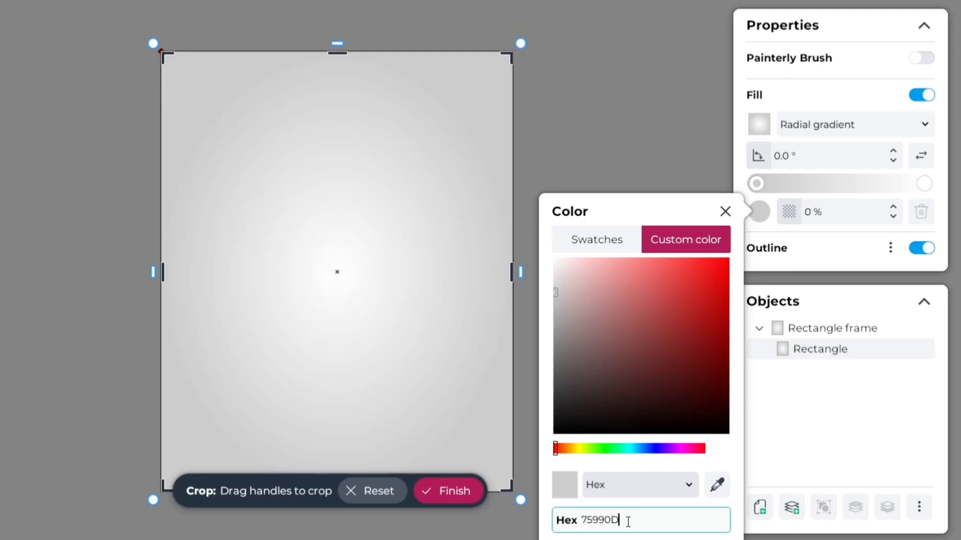
{"action": "type", "text": "75990D"}
{"action": "key", "text": "Return"}
Step: Set the radial gradient's center color to hex A3BC55 and finish editing the frame's contents
{"action": "left_click", "coordinate": [925, 185]}
{"action": "left_click", "coordinate": [924, 185]}
{"action": "left_click", "coordinate": [759, 212]}
{"action": "left_click", "coordinate": [648, 523]}
{"action": "key", "text": "ctrl+a"}
{"action": "key", "text": "BackSpace"}
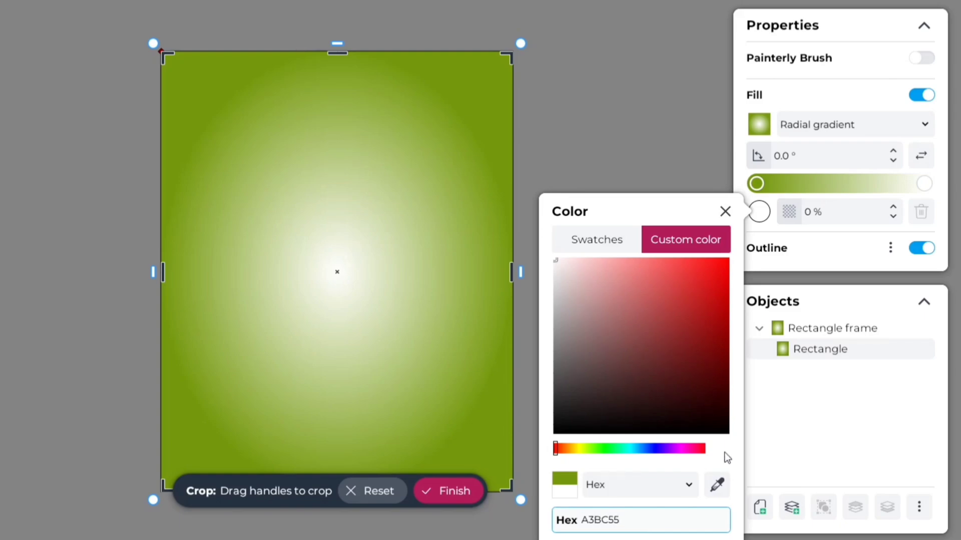
{"action": "key", "text": "Return"}
{"action": "left_click", "coordinate": [725, 212]}
{"action": "left_click", "coordinate": [626, 313]}
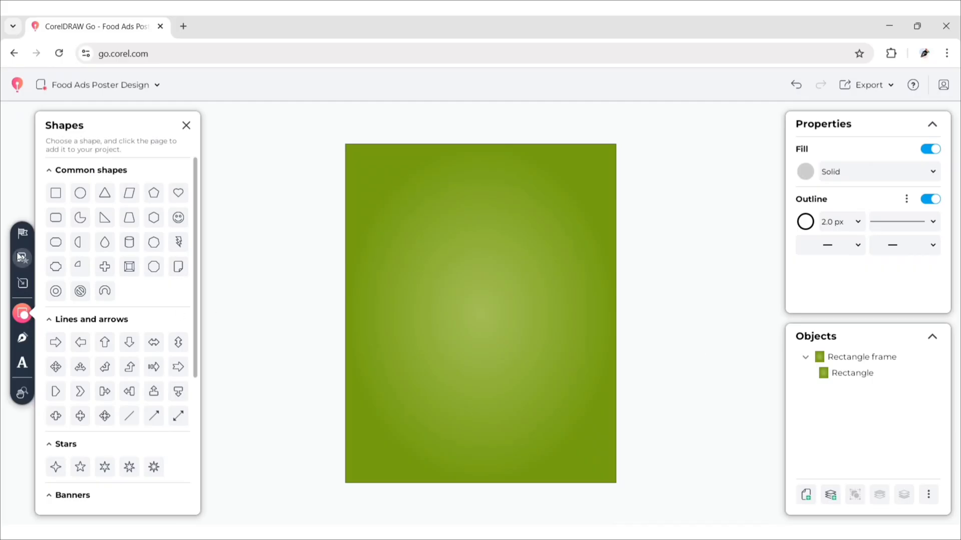
Step: Search the stock photos for Paper and place a crumpled gray paper photo, about 477 × 318 px, in the page's upper-left area
{"action": "left_click", "coordinate": [20, 259]}
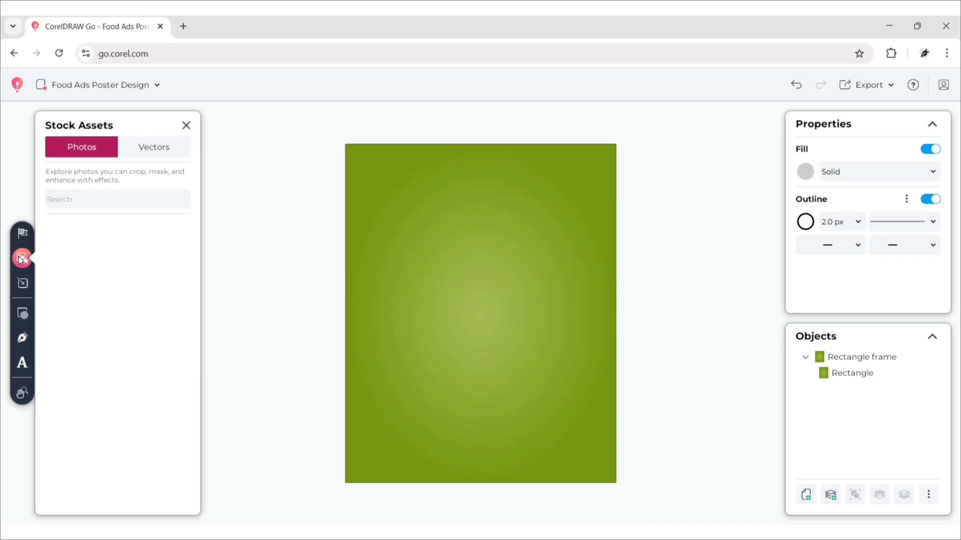
{"action": "left_click", "coordinate": [58, 199]}
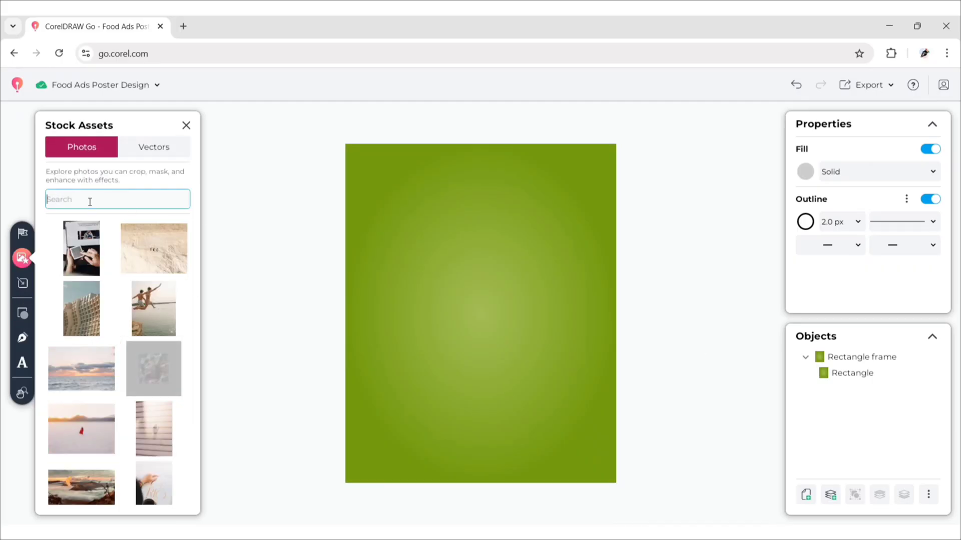
{"action": "type", "text": "Paper"}
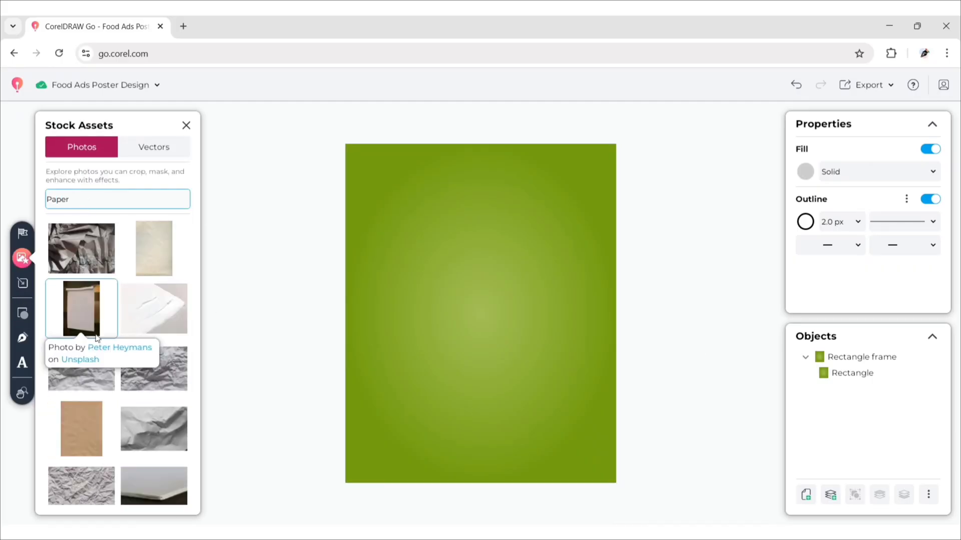
{"action": "left_click", "coordinate": [75, 374]}
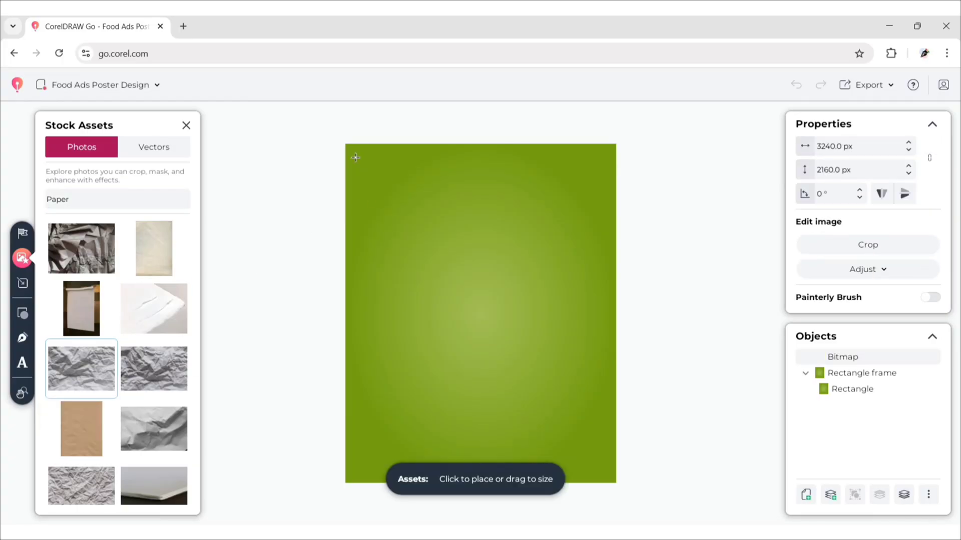
{"action": "left_click", "coordinate": [475, 406]}
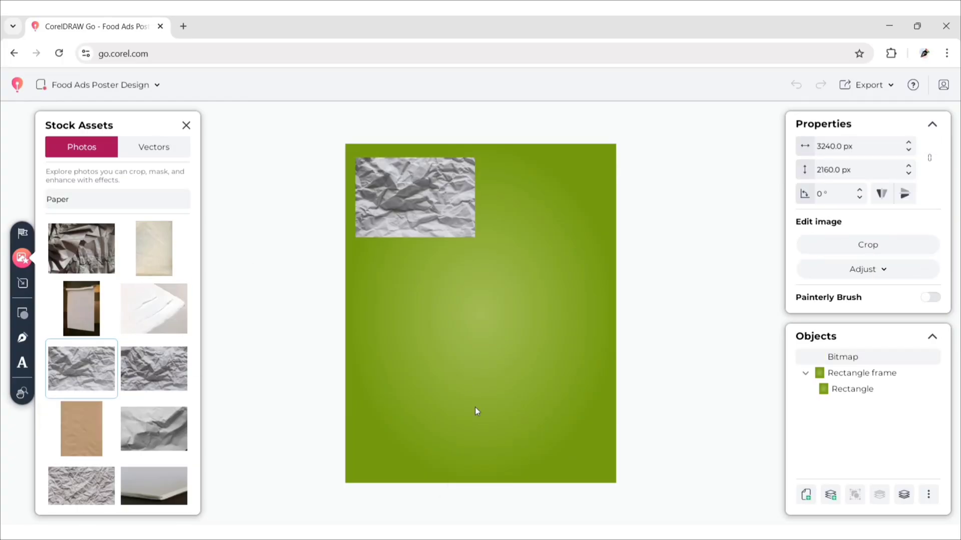
Step: Rotate the paper photo to 270° and enlarge it to about 1177 × 1424 px to cover the page, then close the stock assets
{"action": "left_click_drag", "start_coordinate": [487, 245], "coordinate": [301, 361]}
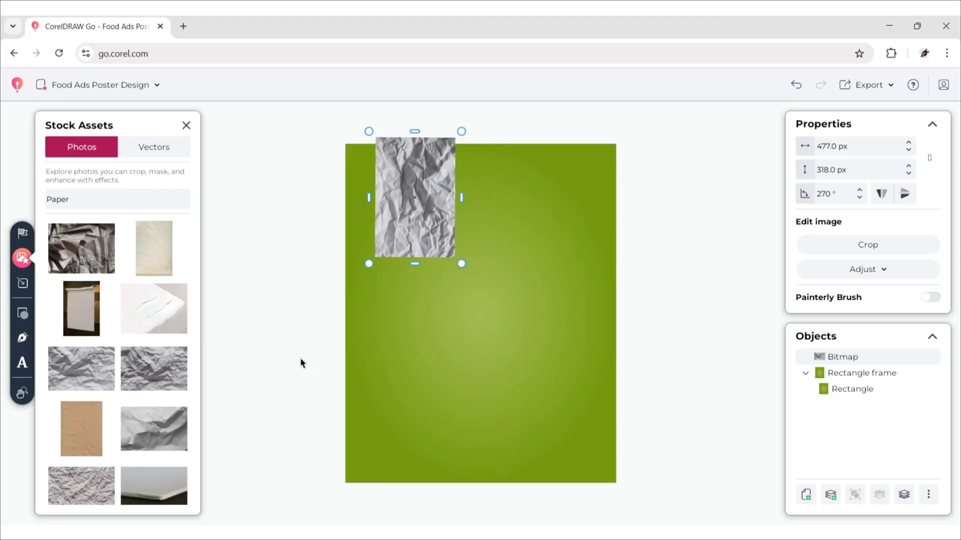
{"action": "left_click_drag", "start_coordinate": [427, 223], "coordinate": [385, 224]}
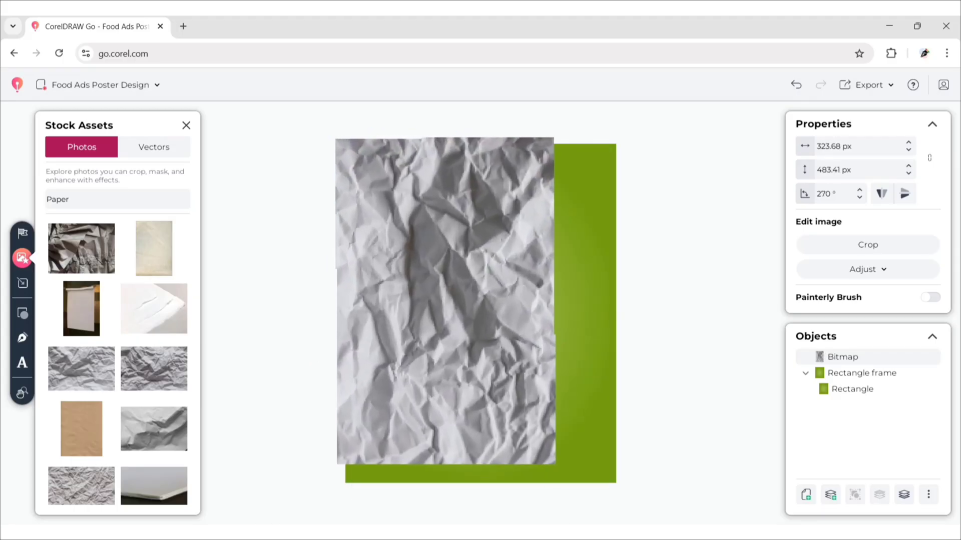
{"action": "scroll", "coordinate": [575, 407], "scroll_direction": "down", "scroll_amount": 2}
{"action": "scroll", "coordinate": [680, 279], "scroll_direction": "up", "scroll_amount": 2}
{"action": "left_click_drag", "start_coordinate": [572, 457], "coordinate": [581, 485]}
{"action": "left_click_drag", "start_coordinate": [587, 310], "coordinate": [642, 310]}
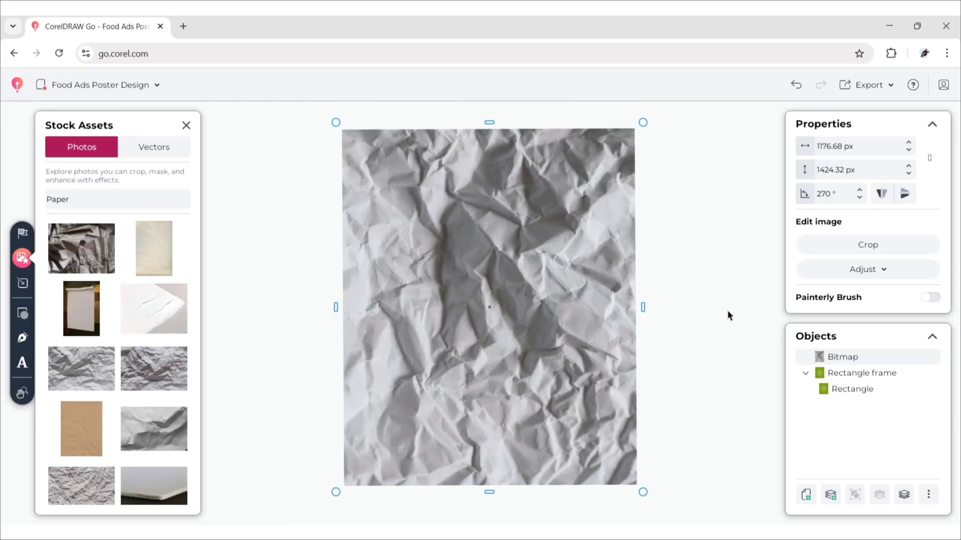
{"action": "left_click", "coordinate": [186, 126]}
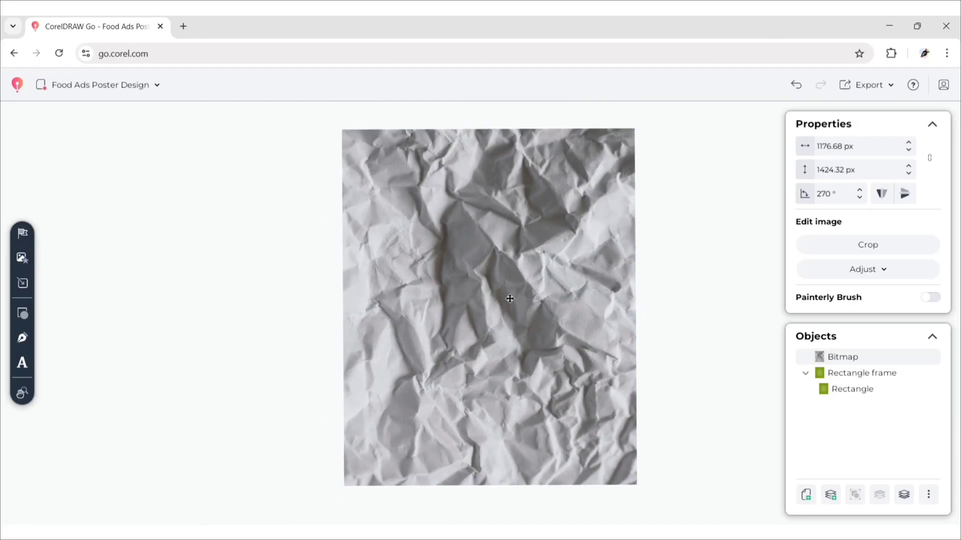
Step: Mask the crumpled paper photo inside the green rectangle frame and select it within the frame
{"action": "key", "text": "w"}
{"action": "left_click_drag", "start_coordinate": [510, 299], "coordinate": [506, 300]}
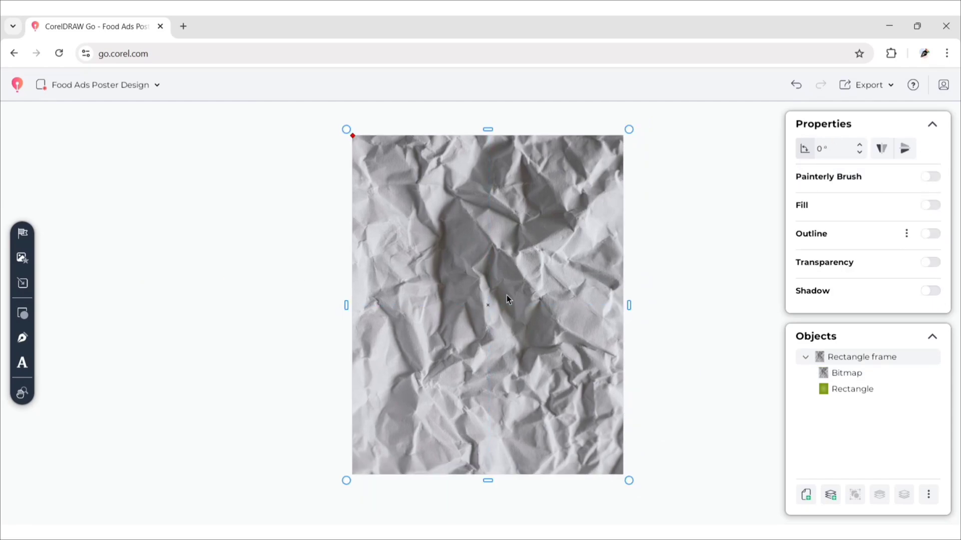
{"action": "double_click", "coordinate": [871, 374]}
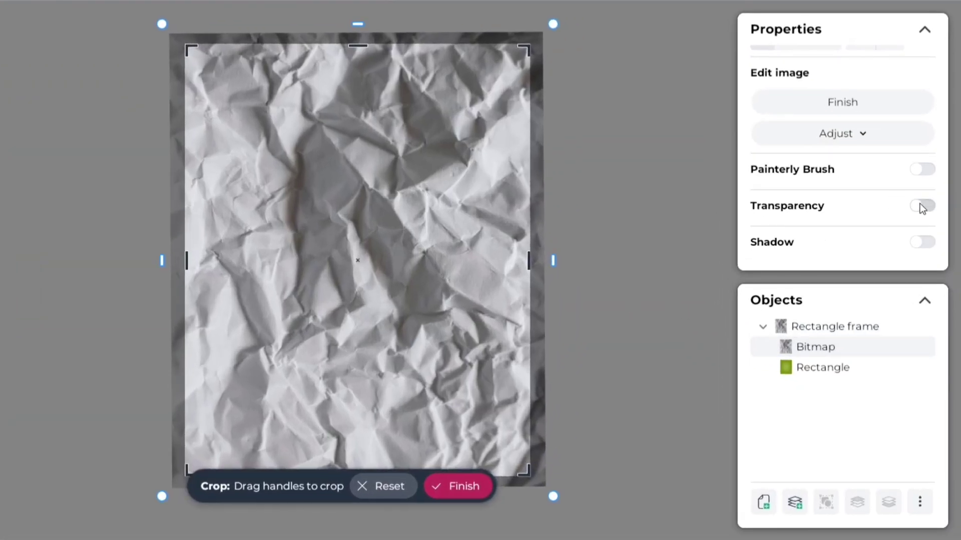
Step: Give the paper photo 80% transparency with the Multiply blend mode and finish editing the frame's contents
{"action": "left_click", "coordinate": [921, 206]}
{"action": "scroll", "coordinate": [940, 215], "scroll_direction": "down", "scroll_amount": 1}
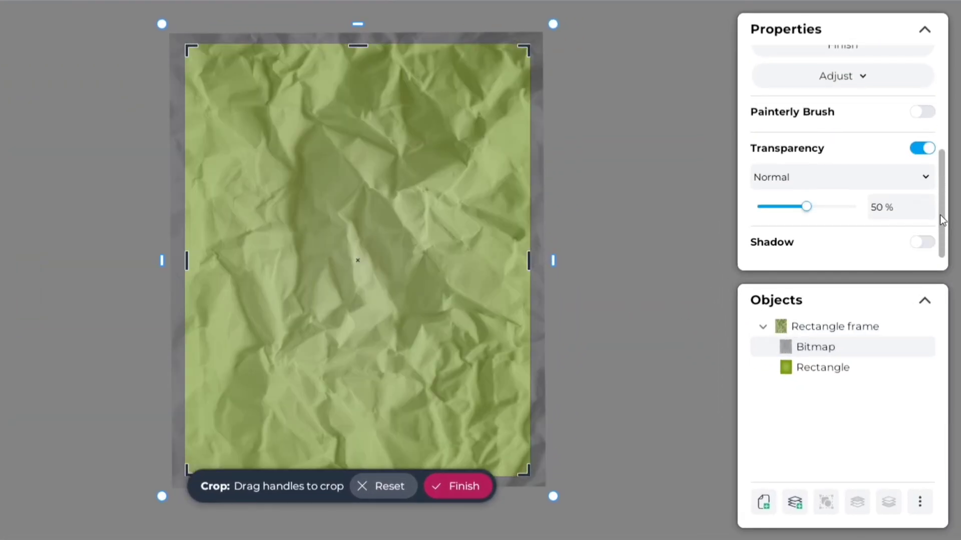
{"action": "left_click", "coordinate": [882, 170]}
{"action": "left_click", "coordinate": [846, 222]}
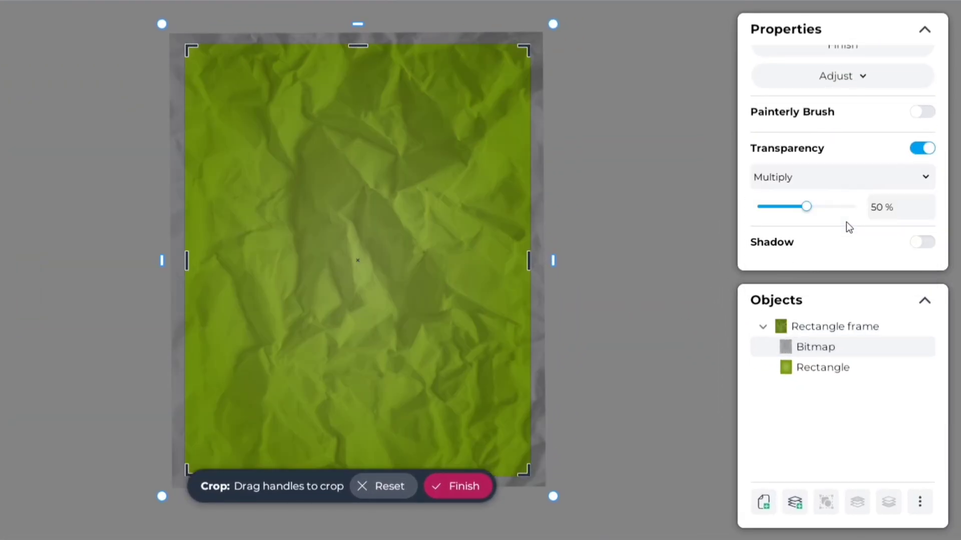
{"action": "left_click", "coordinate": [902, 208]}
{"action": "type", "text": "80"}
{"action": "key", "text": "Return"}
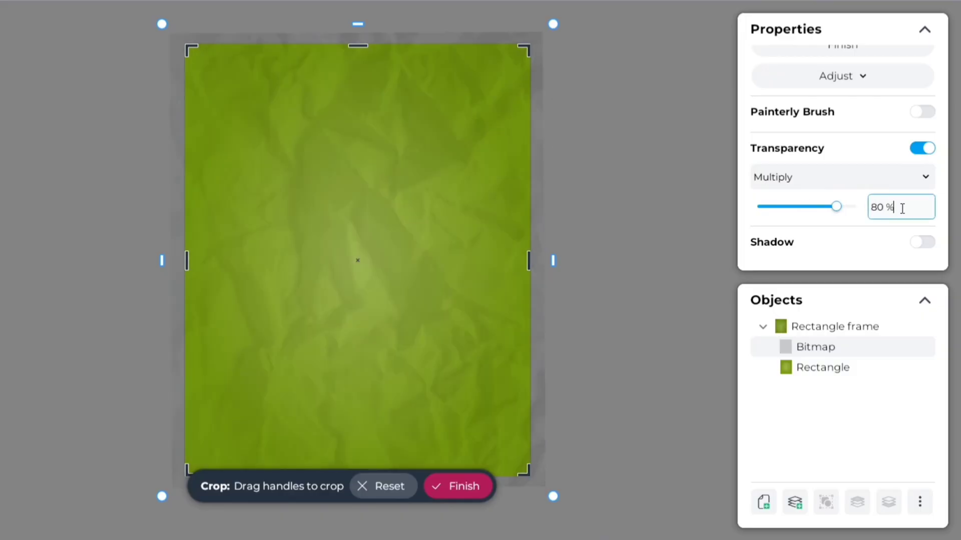
{"action": "left_click", "coordinate": [611, 290]}
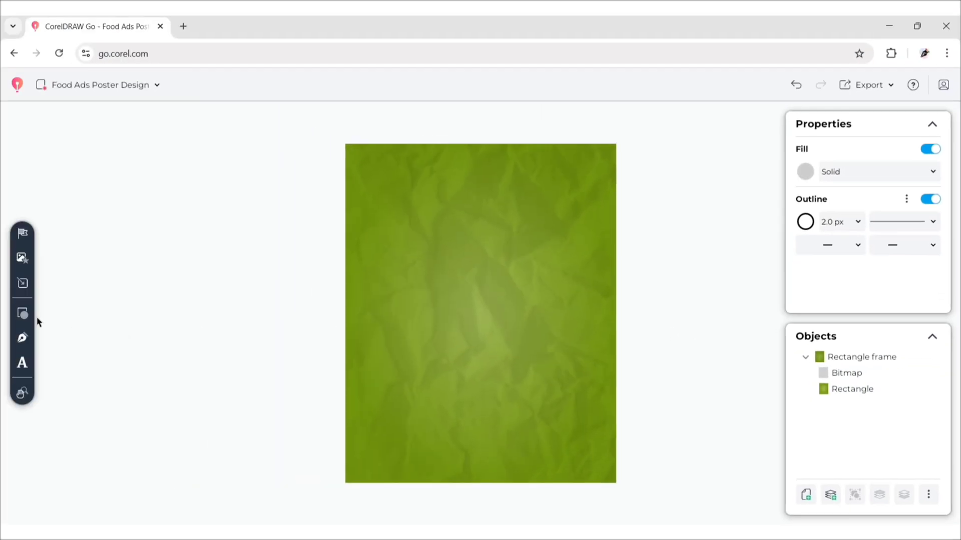
Step: Draw a rectangle about 353 × 343 px in the page's upper-left area
{"action": "left_click", "coordinate": [22, 314]}
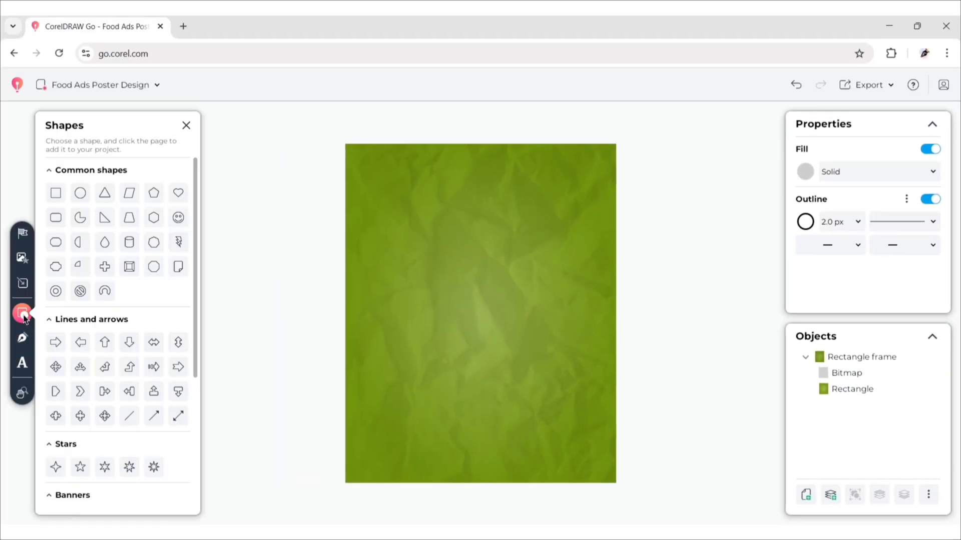
{"action": "left_click", "coordinate": [56, 195]}
{"action": "left_click_drag", "start_coordinate": [382, 197], "coordinate": [471, 283]}
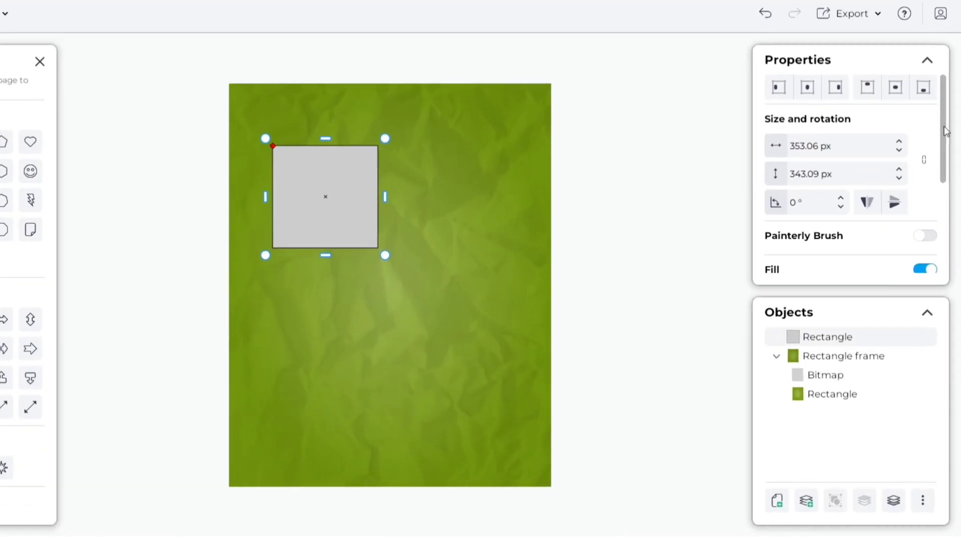
Step: Fill the new rectangle with solid black and remove its outline
{"action": "scroll", "coordinate": [876, 225], "scroll_direction": "down", "scroll_amount": 3}
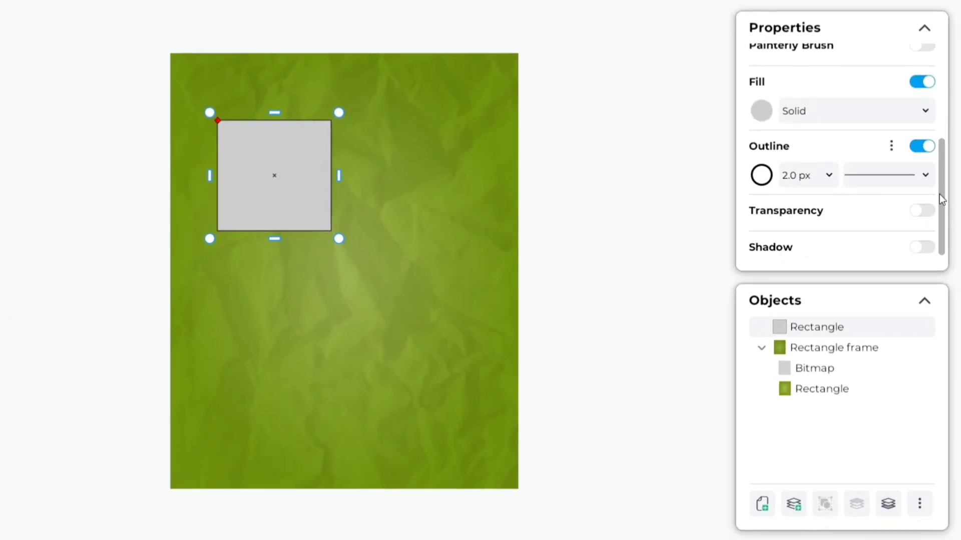
{"action": "left_click", "coordinate": [762, 111]}
{"action": "left_click", "coordinate": [787, 173]}
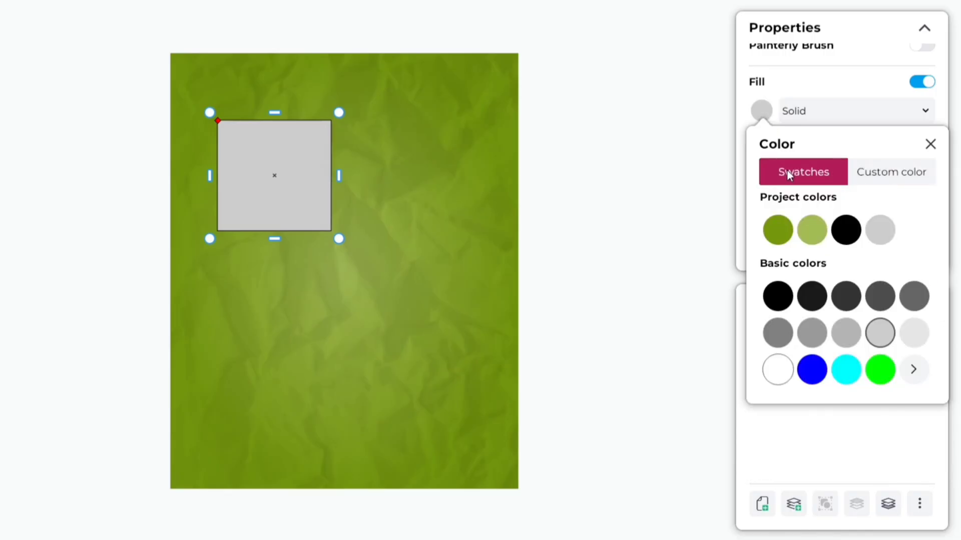
{"action": "left_click", "coordinate": [845, 234]}
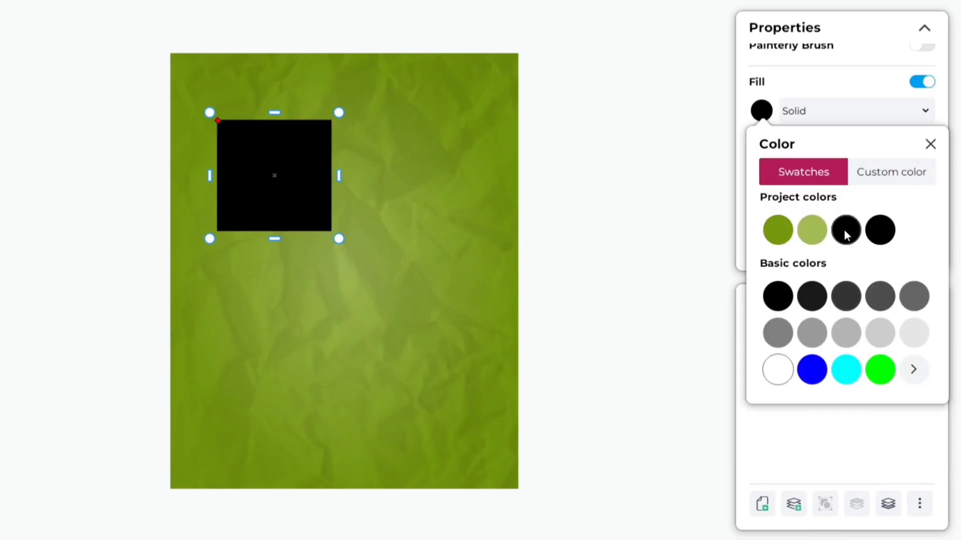
{"action": "left_click", "coordinate": [930, 146]}
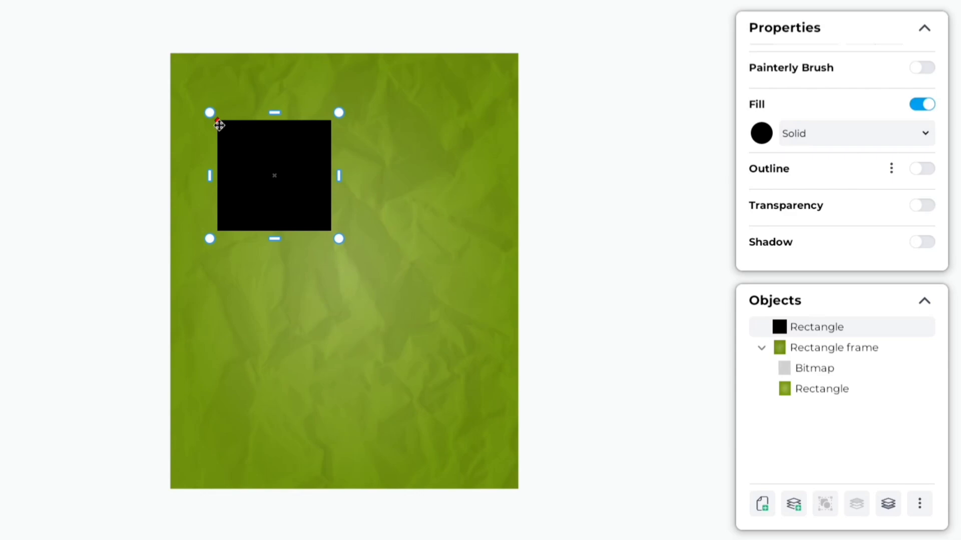
Step: Round all corners of the black rectangle evenly, by roughly one sixth of its width
{"action": "double_click", "coordinate": [219, 125]}
{"action": "left_click_drag", "start_coordinate": [218, 120], "coordinate": [238, 121]}
{"action": "key", "text": "Return"}
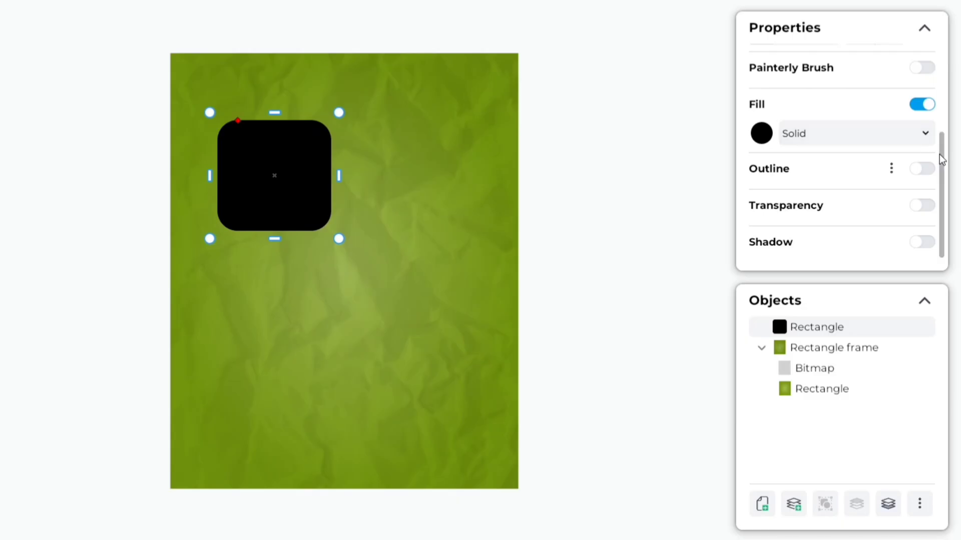
Step: Rotate the black rectangle to 45°, enlarge it to about 487 × 487 px, and mask it in the frame over the page's top-left corner
{"action": "scroll", "coordinate": [771, 140], "scroll_direction": "up", "scroll_amount": 3}
{"action": "left_click_drag", "start_coordinate": [340, 241], "coordinate": [379, 172]}
{"action": "left_click_drag", "start_coordinate": [307, 182], "coordinate": [200, 80]}
{"action": "left_click_drag", "start_coordinate": [92, 151], "coordinate": [75, 208]}
{"action": "mouse_move", "coordinate": [181, 107]}
{"action": "left_mouse_down"}
{"action": "mouse_move", "coordinate": [173, 121]}
{"action": "mouse_move", "coordinate": [193, 96]}
{"action": "left_mouse_up"}
{"action": "key", "text": "w"}
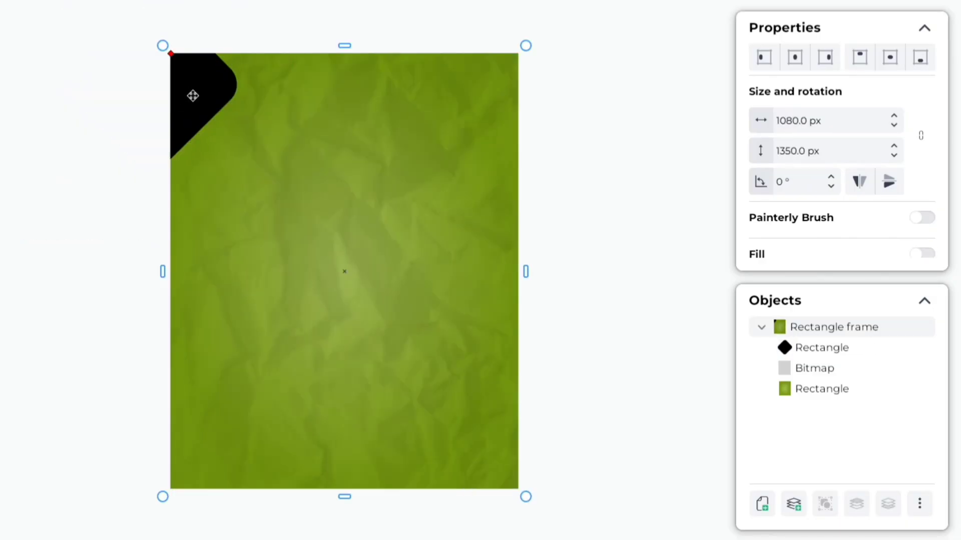
Step: Rename the black rounded diamond inside the frame as Rectangle 1
{"action": "left_click", "coordinate": [818, 348]}
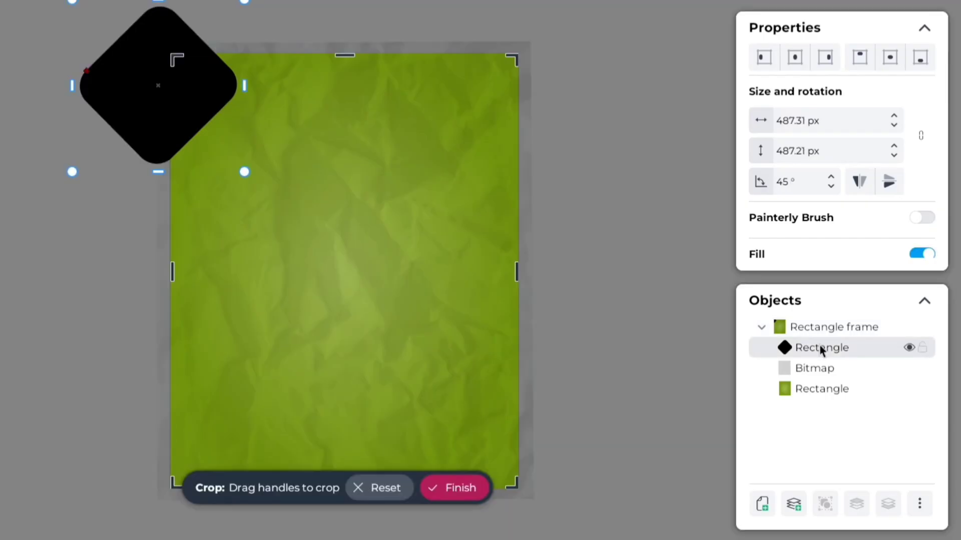
{"action": "double_click", "coordinate": [835, 348]}
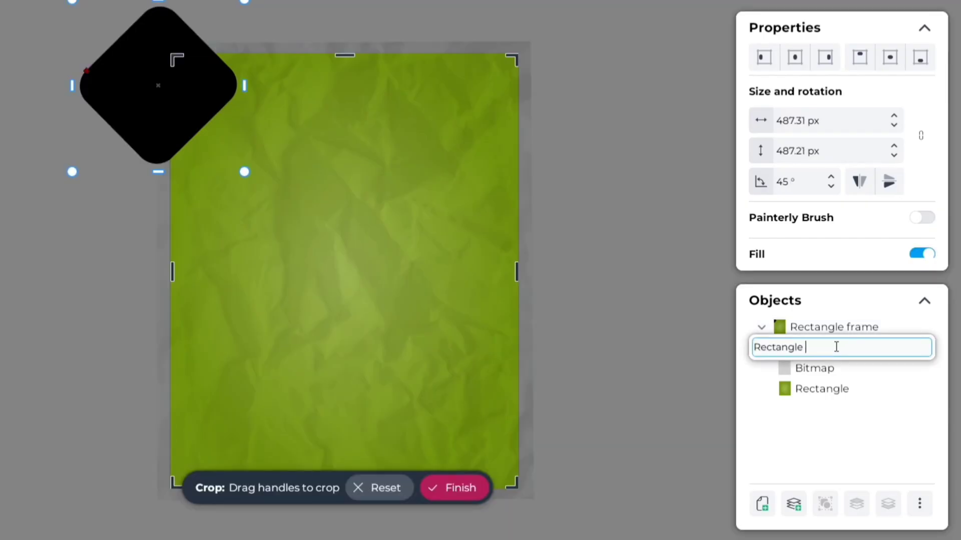
{"action": "type", "text": "1"}
{"action": "key", "text": "Return"}
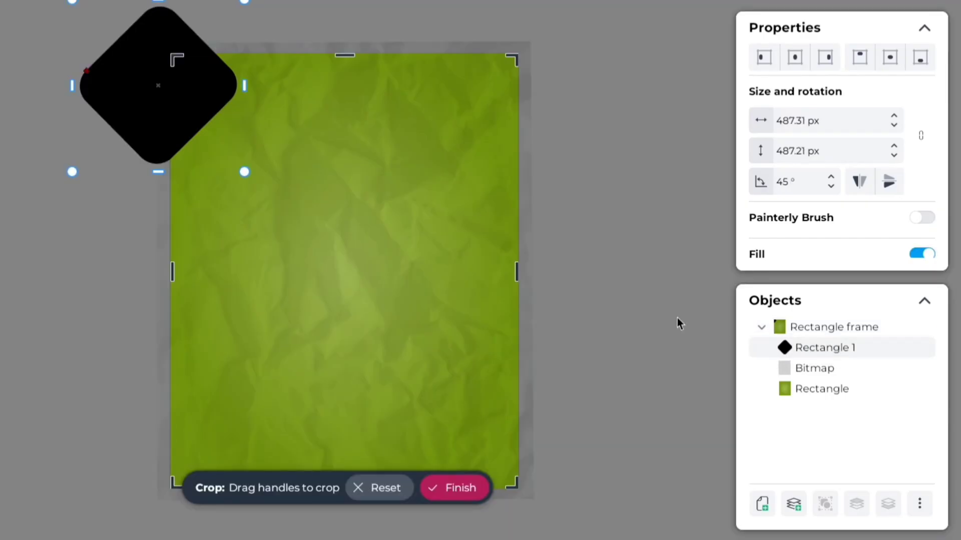
Step: Duplicate the black diamond into the page's lower-right area and rename the copy Rectangle 2
{"action": "key", "text": "ctrl+d"}
{"action": "left_click_drag", "start_coordinate": [215, 67], "coordinate": [477, 384]}
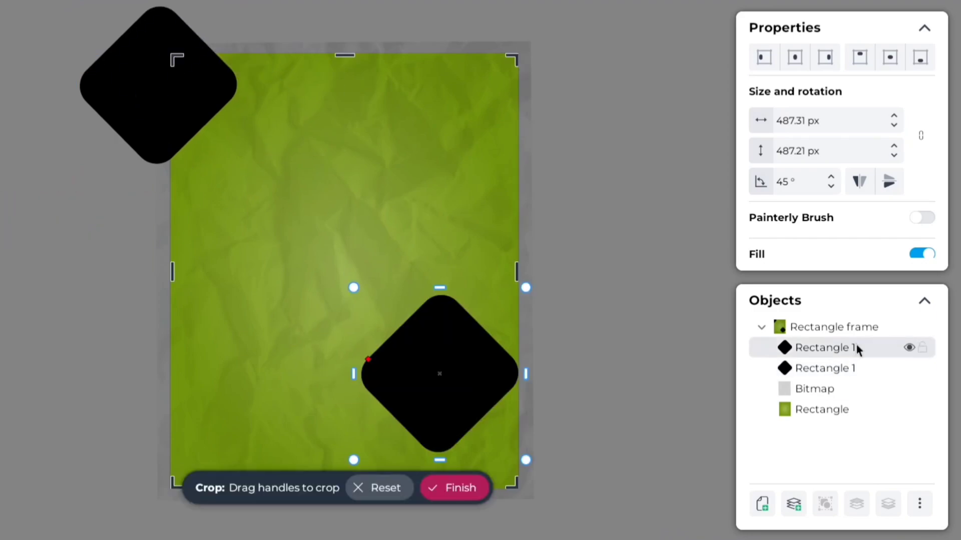
{"action": "double_click", "coordinate": [857, 349]}
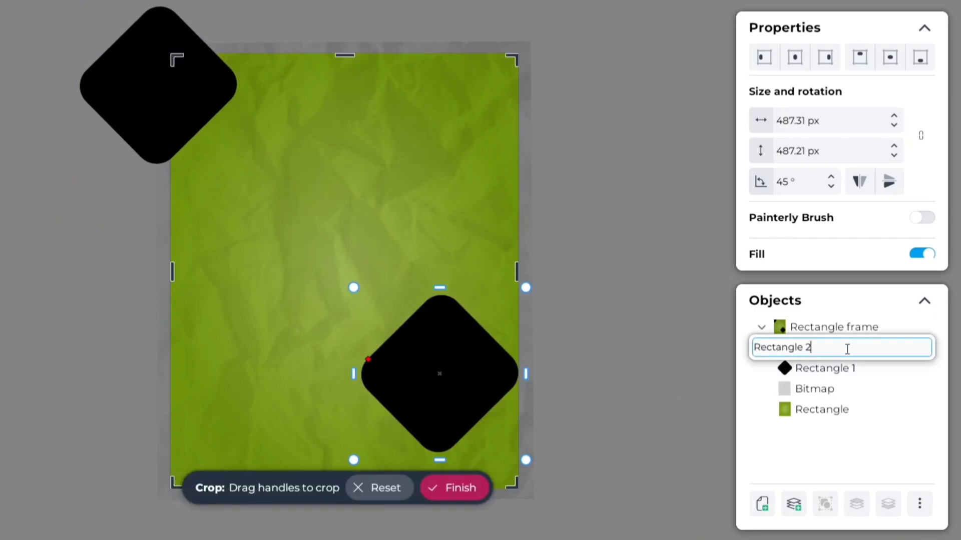
{"action": "key", "text": "Return"}
Step: Enlarge Rectangle 2 to about 1750 × 1750 px so it fills the page's lower-right side, then finish editing the frame and close the shapes
{"action": "left_click_drag", "start_coordinate": [526, 287], "coordinate": [617, 198]}
{"action": "left_click_drag", "start_coordinate": [467, 411], "coordinate": [454, 294]}
{"action": "left_click_drag", "start_coordinate": [339, 339], "coordinate": [128, 461]}
{"action": "left_click_drag", "start_coordinate": [371, 225], "coordinate": [563, 285]}
{"action": "left_click_drag", "start_coordinate": [319, 50], "coordinate": [285, 73]}
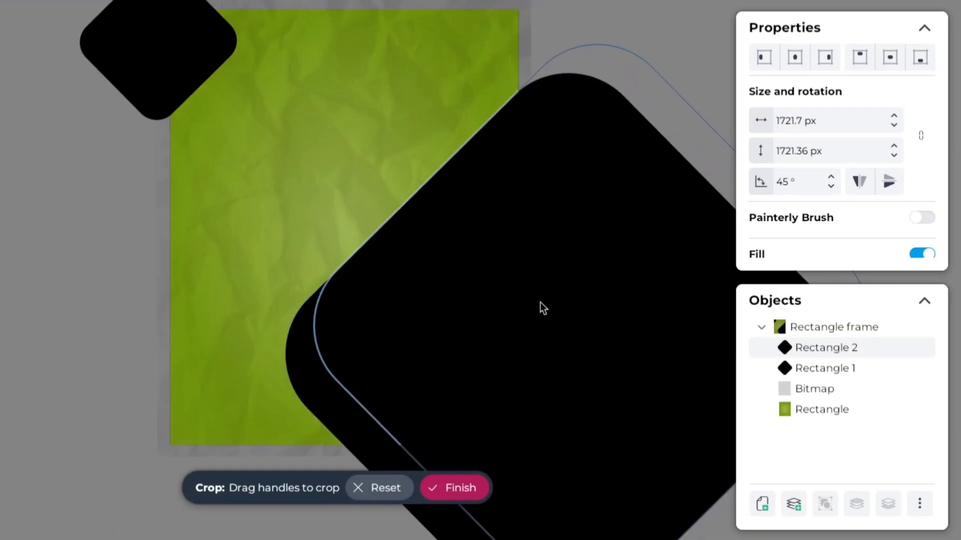
{"action": "key", "text": "w"}
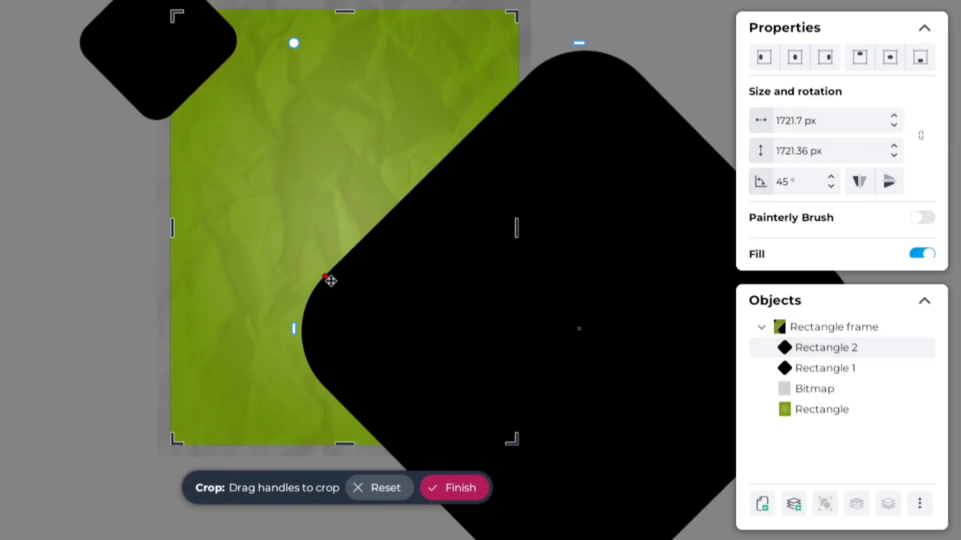
{"action": "left_click_drag", "start_coordinate": [328, 279], "coordinate": [317, 286]}
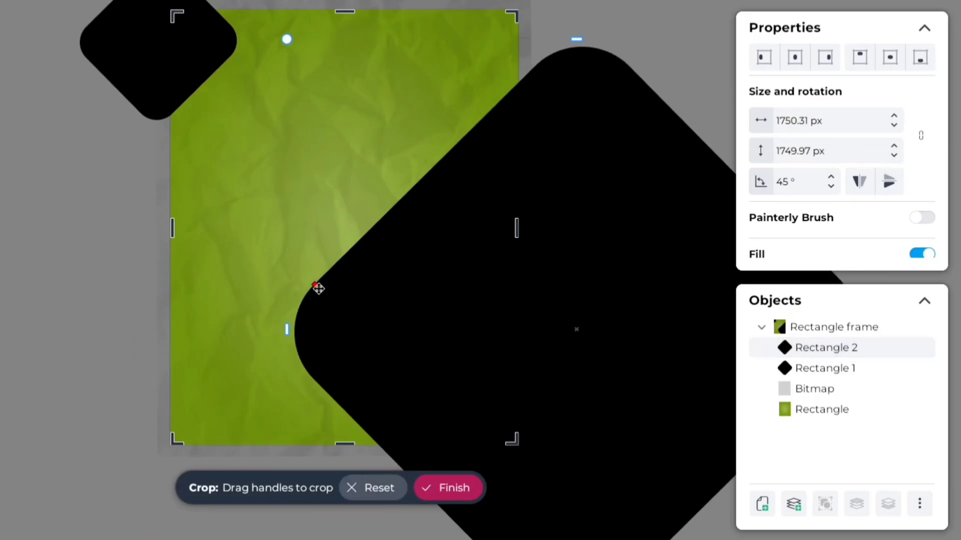
{"action": "key", "text": "w"}
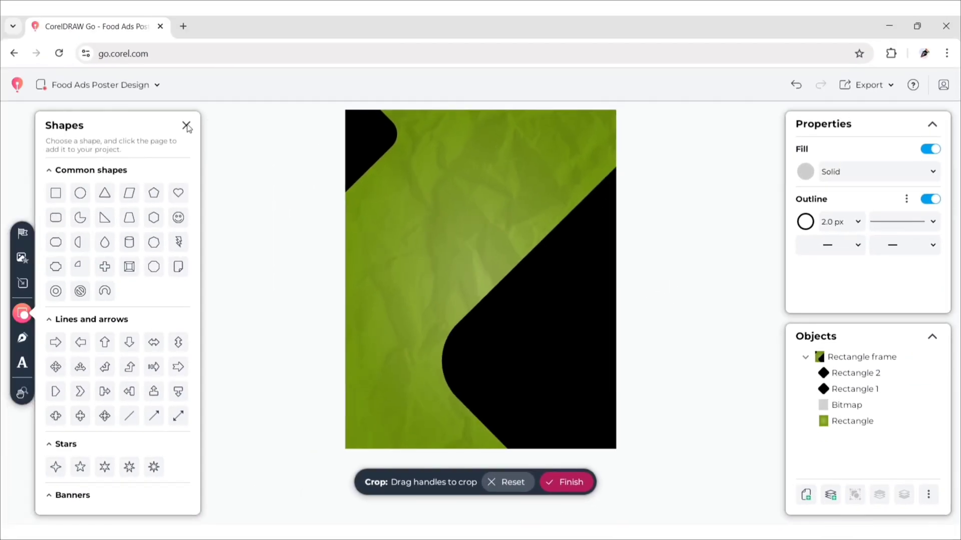
{"action": "left_click", "coordinate": [186, 125]}
Step: Import the Shawarma PNG image from the Food Poster Assets folder
{"action": "left_click", "coordinate": [25, 283]}
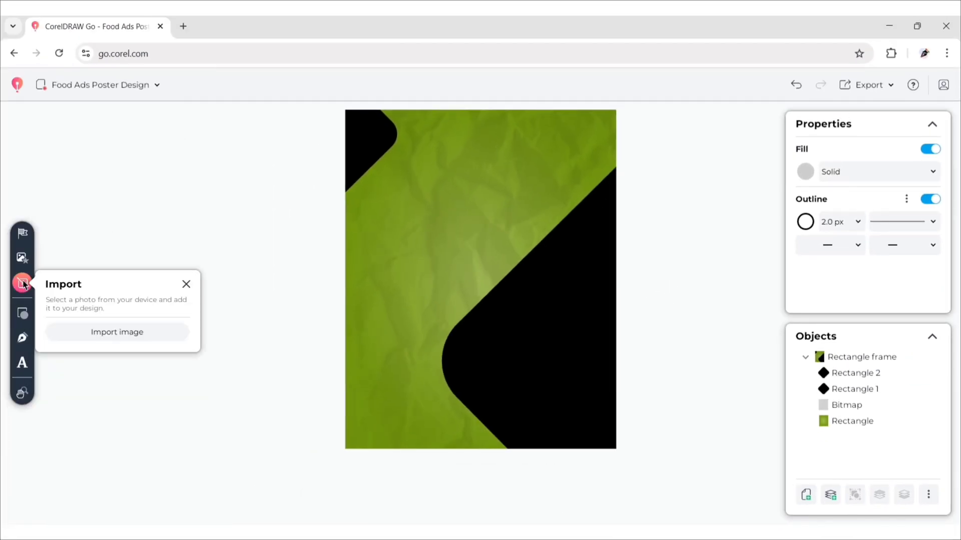
{"action": "left_click", "coordinate": [116, 334]}
{"action": "double_click", "coordinate": [190, 134]}
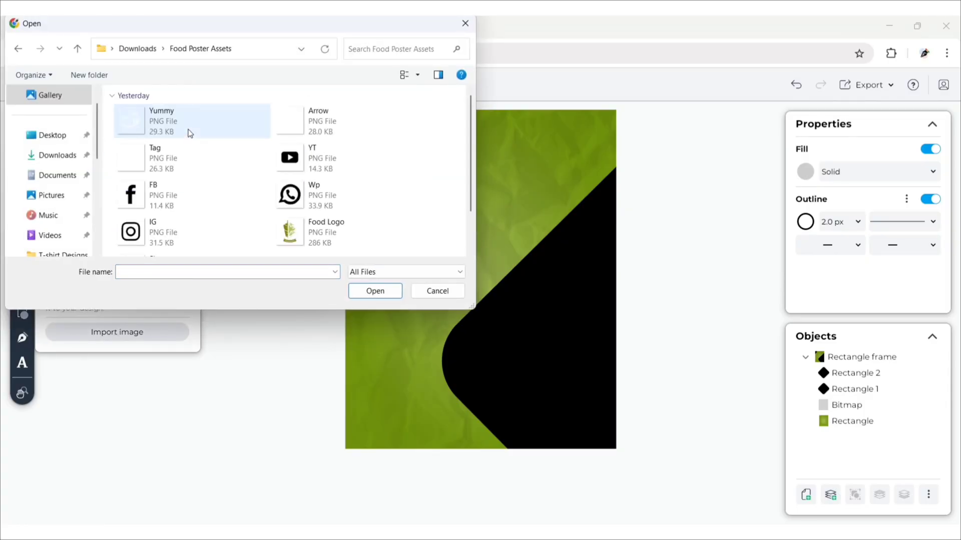
{"action": "left_click_drag", "start_coordinate": [469, 140], "coordinate": [468, 175]}
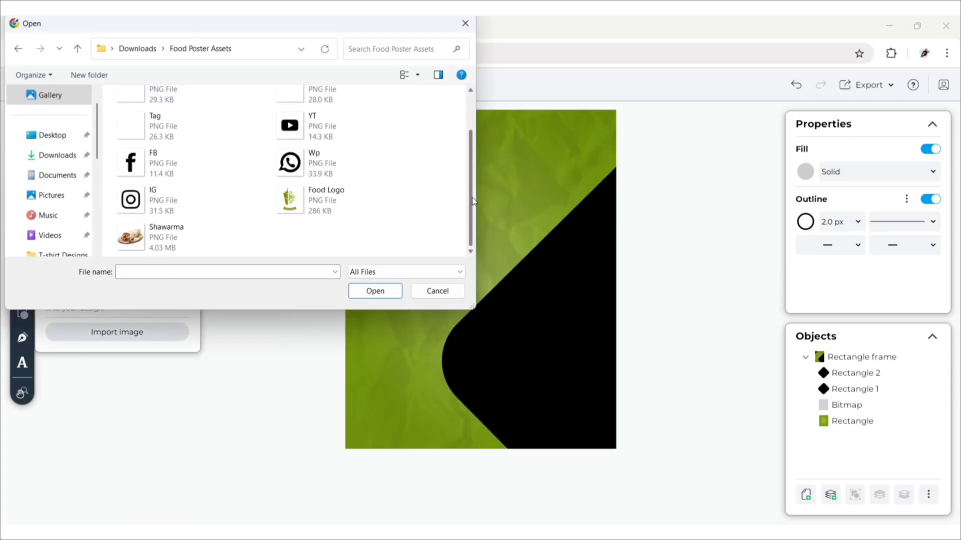
{"action": "left_click", "coordinate": [176, 239]}
{"action": "left_click", "coordinate": [375, 291]}
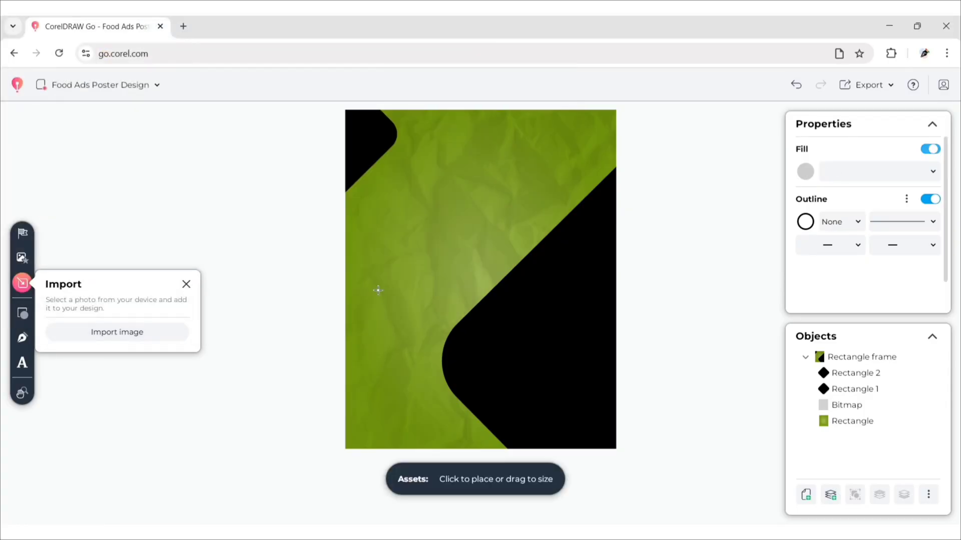
Step: Place the shawarma image at about 734 × 734 px, slightly below the page's center and overlapping the large black shape
{"action": "left_click", "coordinate": [491, 360]}
{"action": "left_click_drag", "start_coordinate": [498, 365], "coordinate": [600, 441]}
{"action": "left_click_drag", "start_coordinate": [522, 305], "coordinate": [494, 317]}
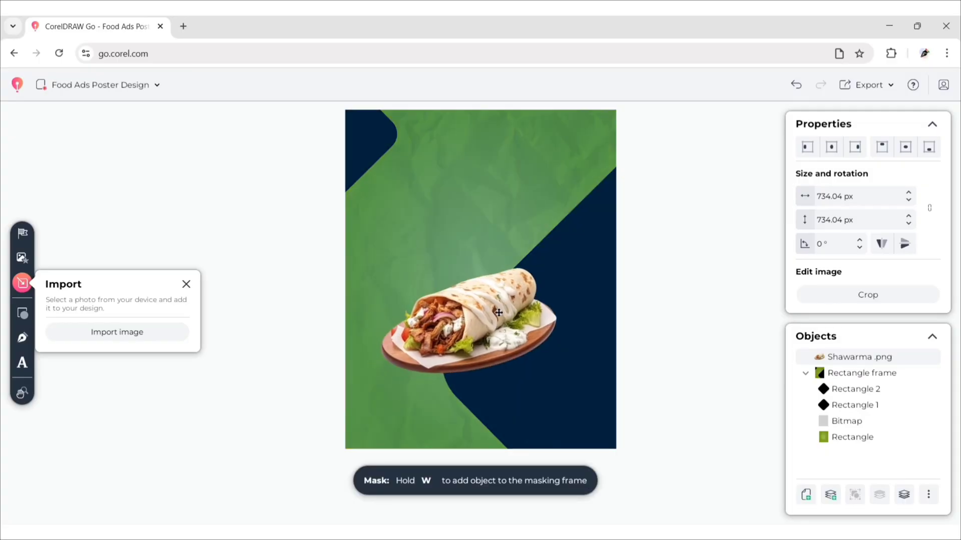
{"action": "left_click_drag", "start_coordinate": [498, 312], "coordinate": [498, 312]}
Step: Add a drop shadow to the shawarma image with a horizontal offset of -10 px
{"action": "scroll", "coordinate": [944, 210], "scroll_direction": "down", "scroll_amount": 2}
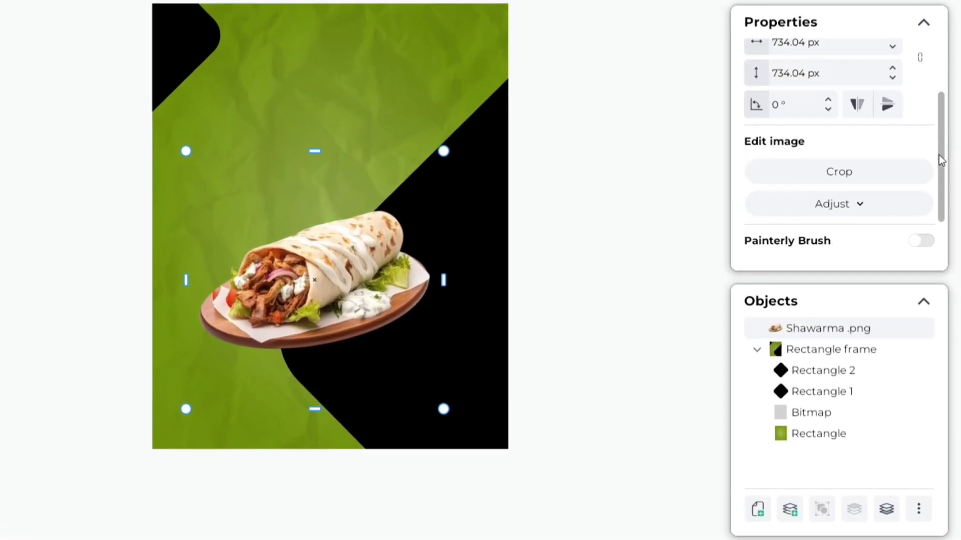
{"action": "scroll", "coordinate": [940, 160], "scroll_direction": "down", "scroll_amount": 2}
{"action": "left_click", "coordinate": [925, 241]}
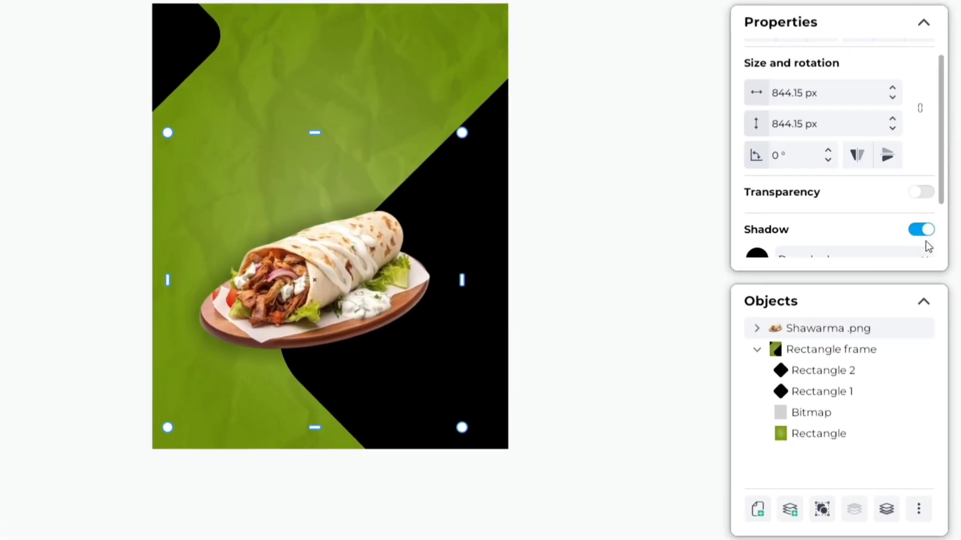
{"action": "scroll", "coordinate": [941, 165], "scroll_direction": "down", "scroll_amount": 3}
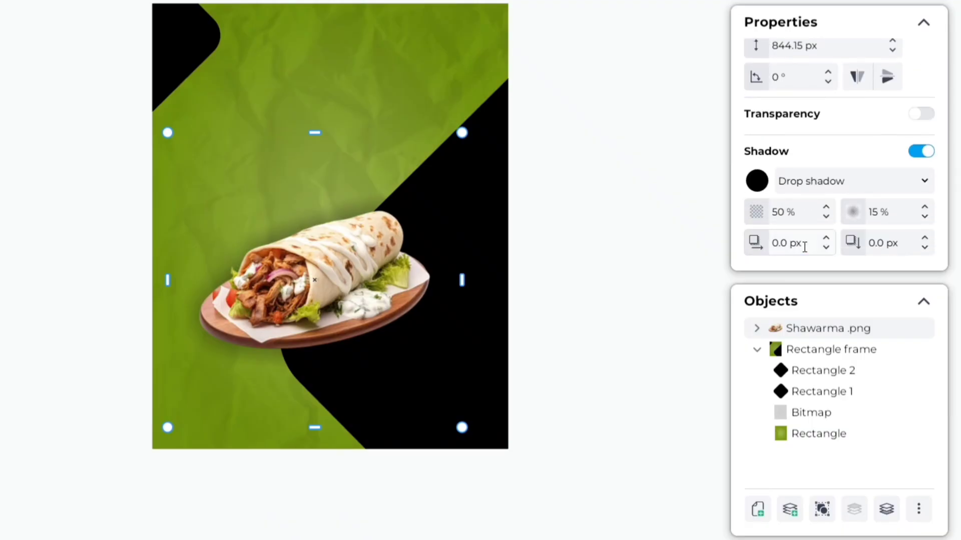
{"action": "left_click", "coordinate": [804, 247]}
{"action": "type", "text": "-10"}
{"action": "key", "text": "Return"}
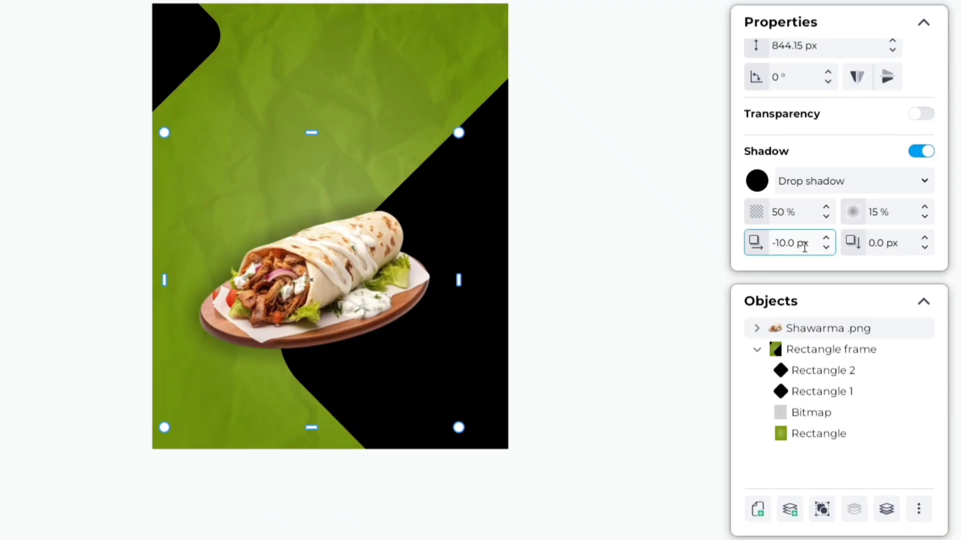
Step: Set the shawarma shadow's vertical offset to -40 px and its feathering to 10%
{"action": "left_click", "coordinate": [893, 245]}
{"action": "left_click", "coordinate": [903, 243]}
{"action": "type", "text": "-"}
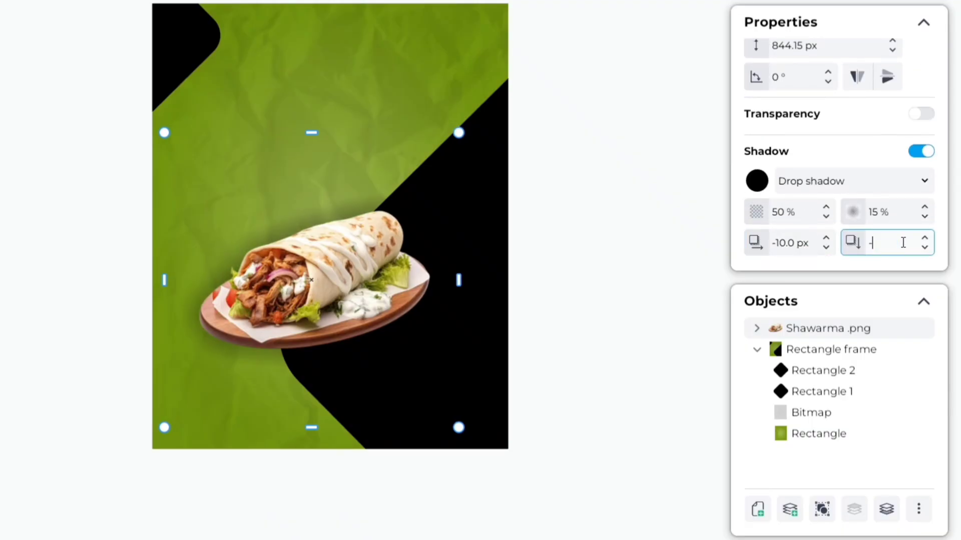
{"action": "type", "text": "40"}
{"action": "key", "text": "Return"}
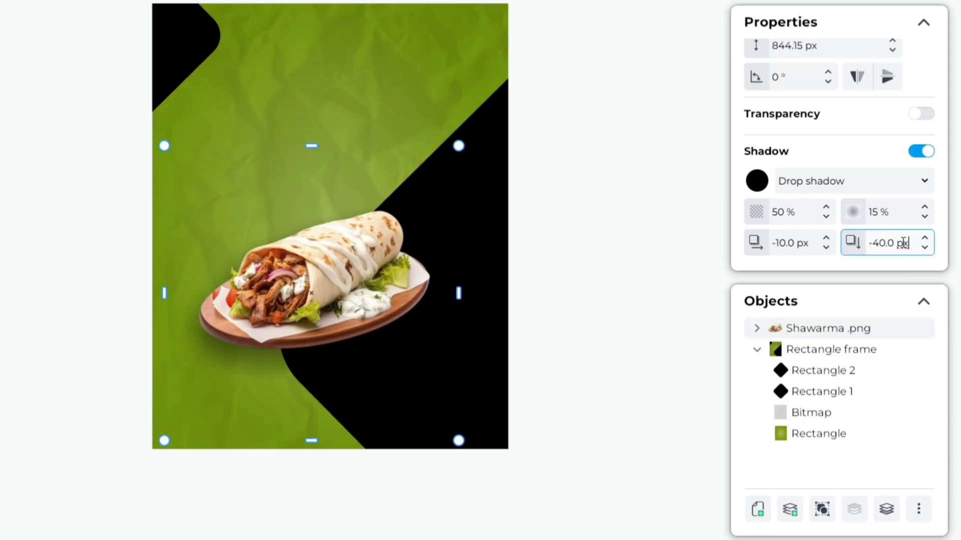
{"action": "left_click", "coordinate": [885, 211]}
{"action": "key", "text": "ctrl+a"}
{"action": "type", "text": "10"}
{"action": "key", "text": "Return"}
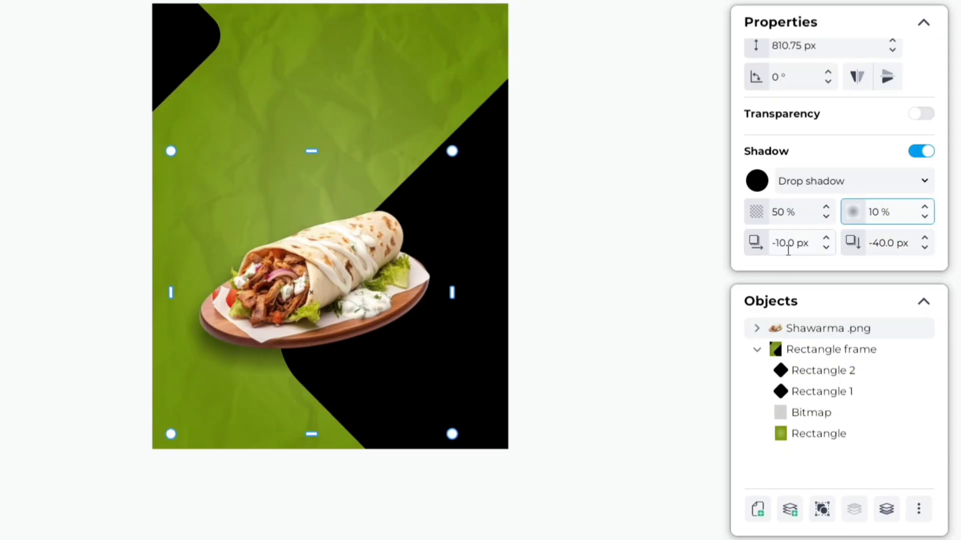
Step: Add a 5 px outline to the Delicious text
{"action": "left_click", "coordinate": [649, 267]}
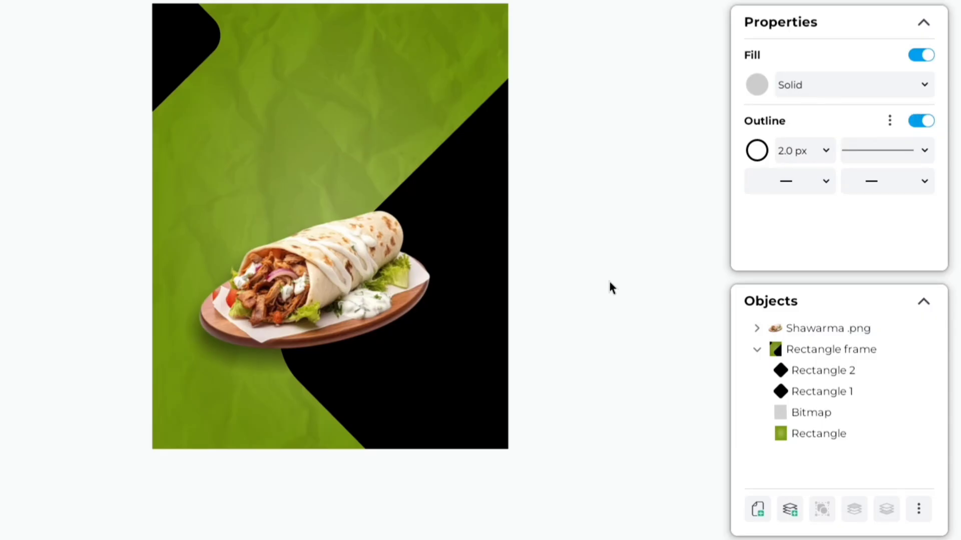
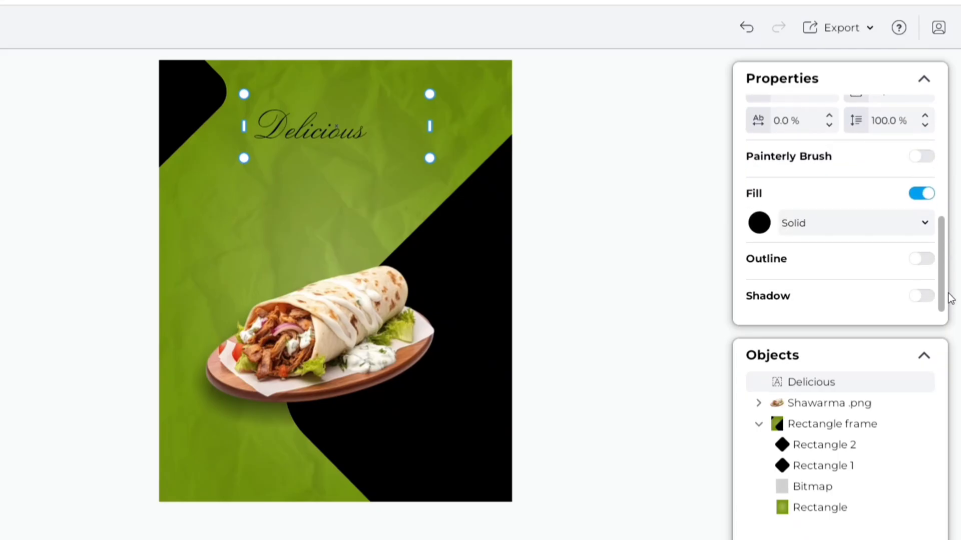
{"action": "left_click", "coordinate": [928, 257]}
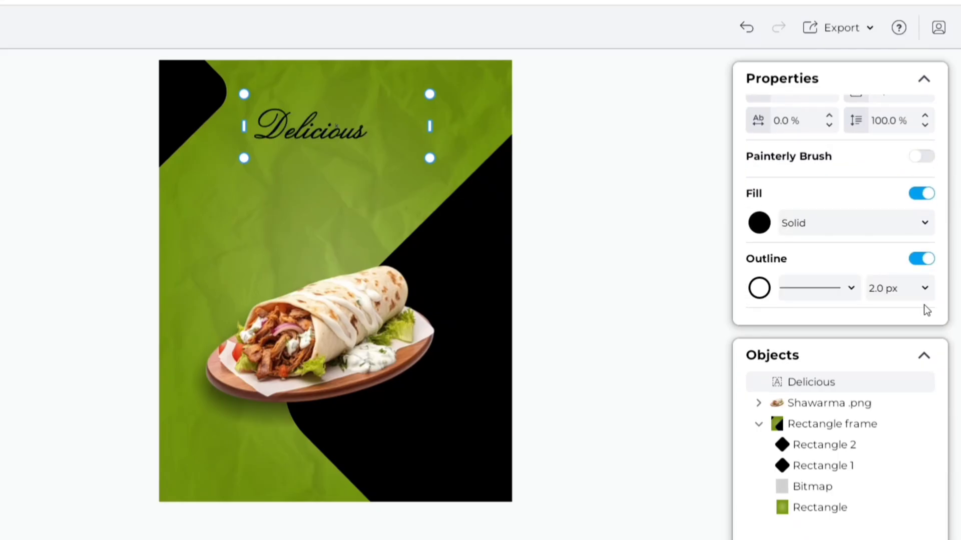
{"action": "left_click", "coordinate": [926, 287]}
{"action": "left_click", "coordinate": [903, 428]}
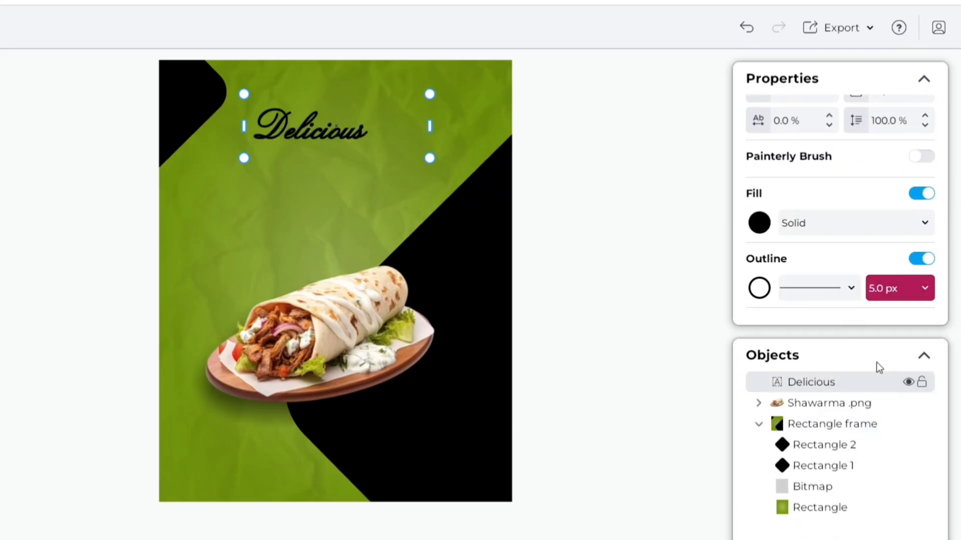
Step: Set both the fill and the outline of the Delicious text to white
{"action": "left_click", "coordinate": [760, 223]}
{"action": "left_click", "coordinate": [801, 285]}
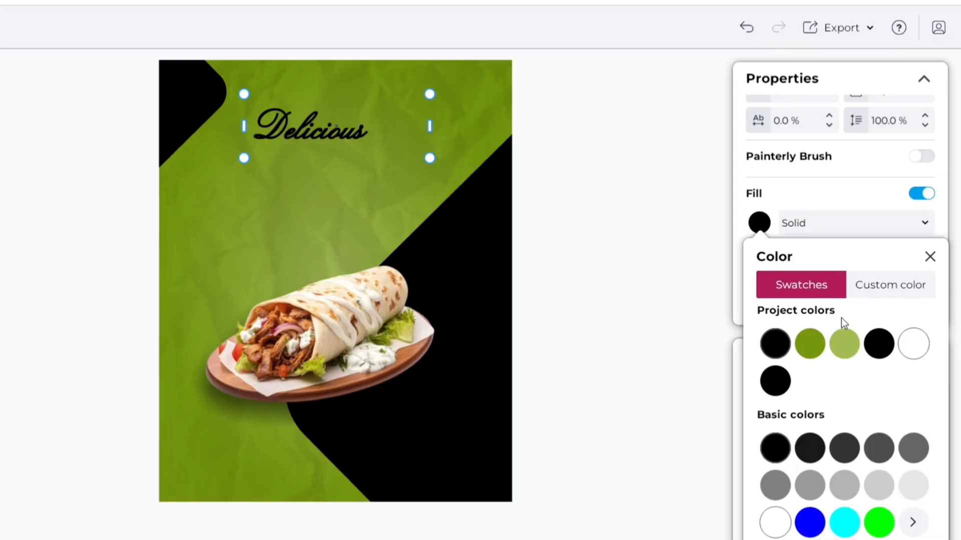
{"action": "left_click", "coordinate": [913, 344]}
{"action": "left_click", "coordinate": [930, 256]}
{"action": "left_click", "coordinate": [759, 288]}
{"action": "left_click", "coordinate": [610, 293]}
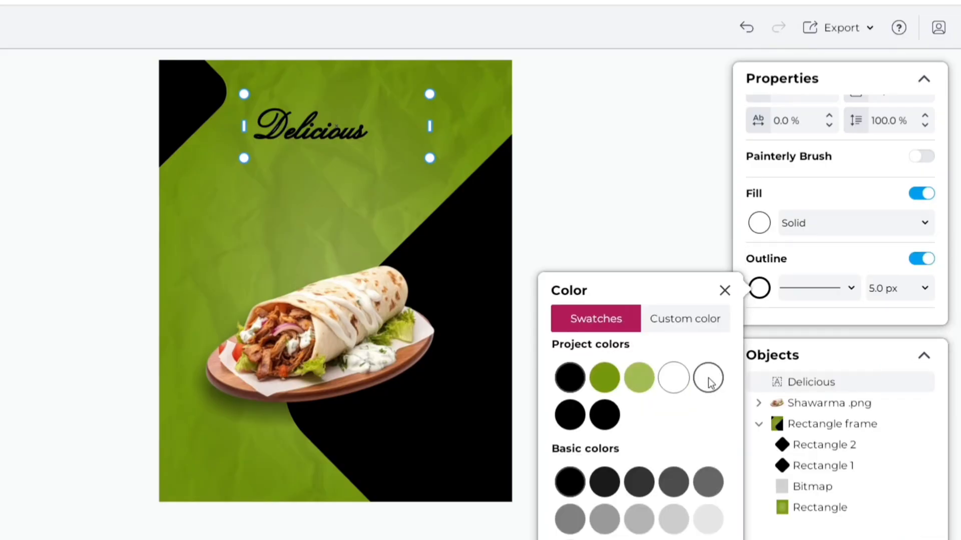
{"action": "left_click", "coordinate": [708, 383]}
{"action": "left_click", "coordinate": [601, 238]}
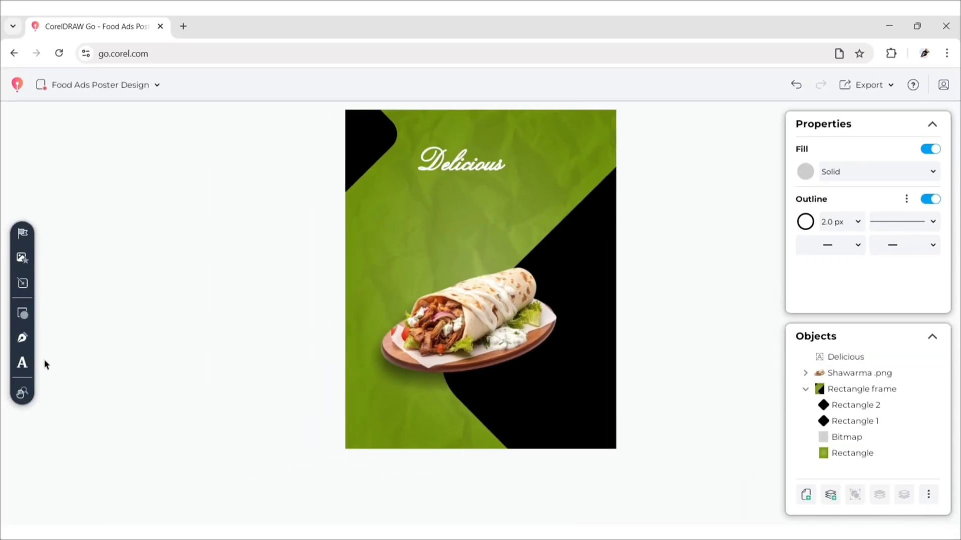
Step: Add the text SHAWARMA below Delicious in a box about 700 px wide, keeping the word on one line
{"action": "left_click", "coordinate": [22, 362]}
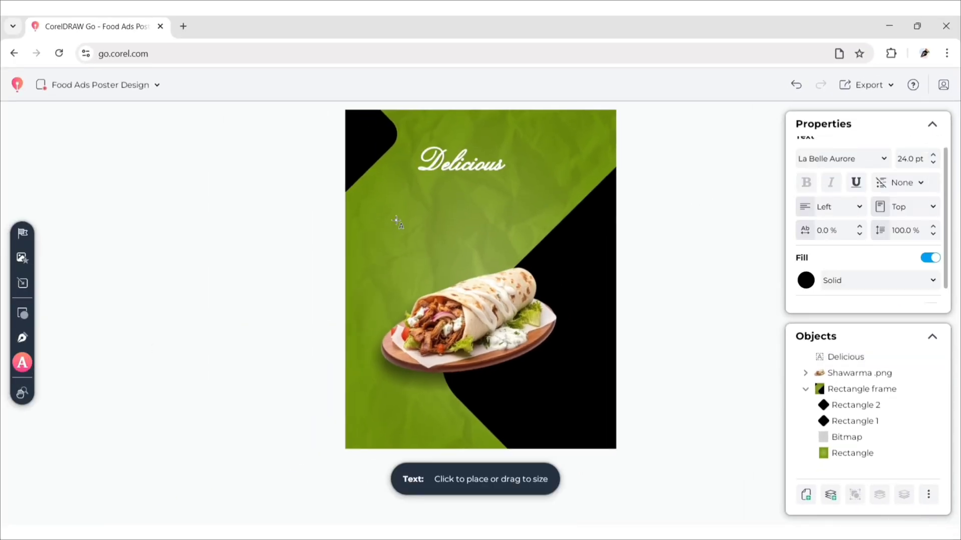
{"action": "left_click_drag", "start_coordinate": [403, 192], "coordinate": [527, 238]}
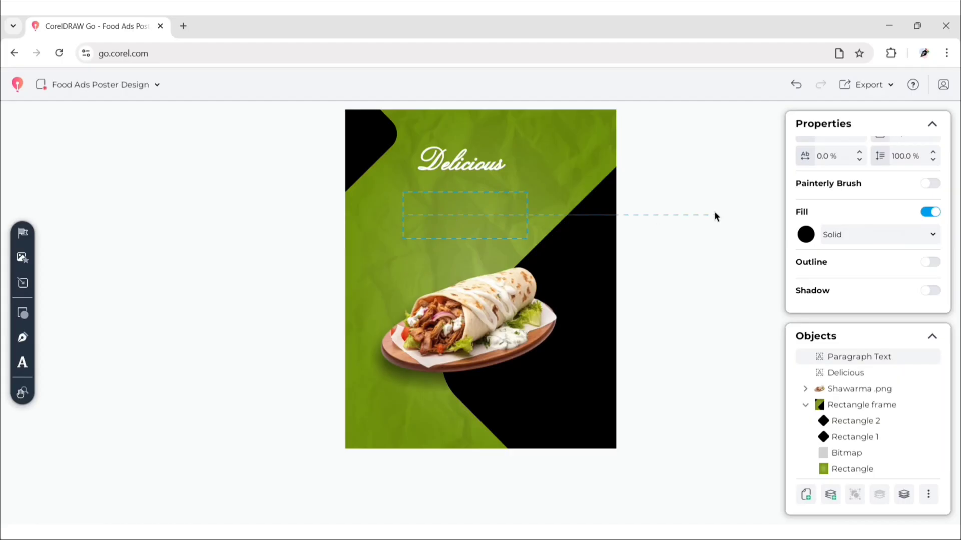
{"action": "type", "text": "SHAWARMA"}
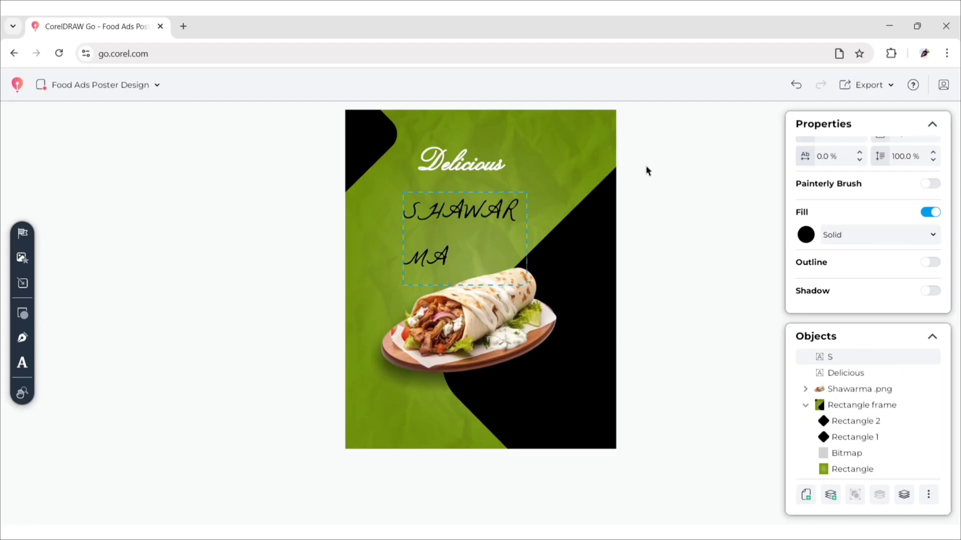
{"action": "key", "text": "Escape"}
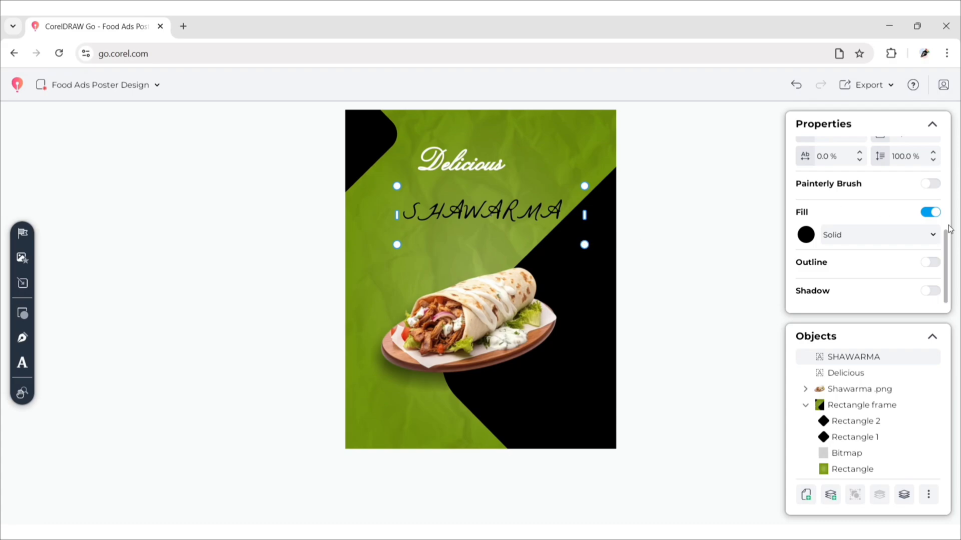
Step: Set the SHAWARMA text in the Abel font at 30 pt
{"action": "scroll", "coordinate": [949, 227], "scroll_direction": "up", "scroll_amount": 3}
{"action": "left_click", "coordinate": [884, 235]}
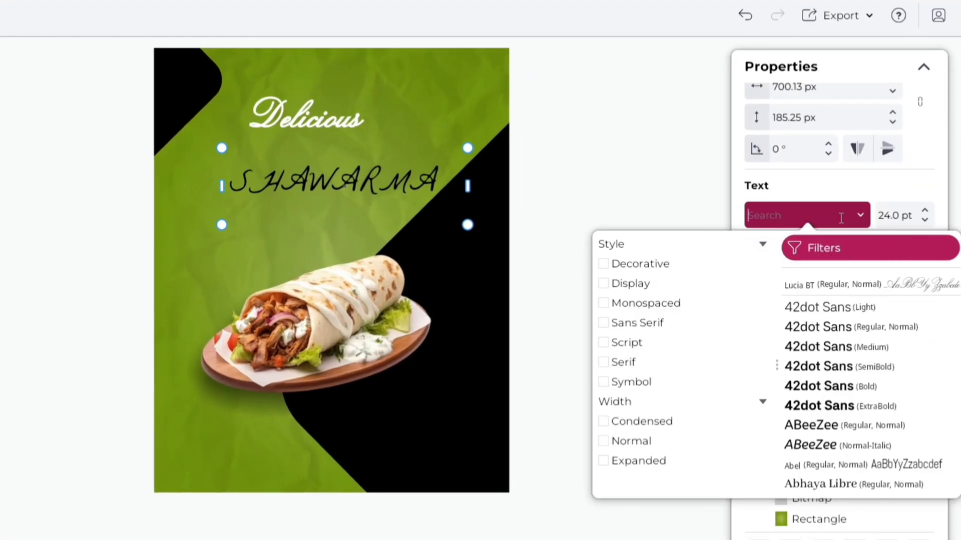
{"action": "type", "text": "abel"}
{"action": "left_click", "coordinate": [836, 306]}
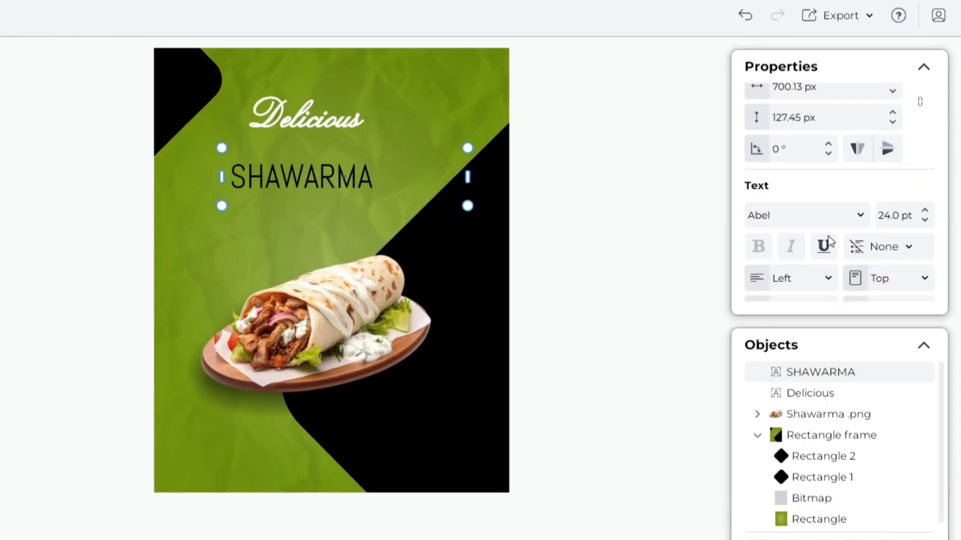
{"action": "left_click", "coordinate": [913, 213]}
{"action": "type", "text": "30"}
{"action": "key", "text": "Return"}
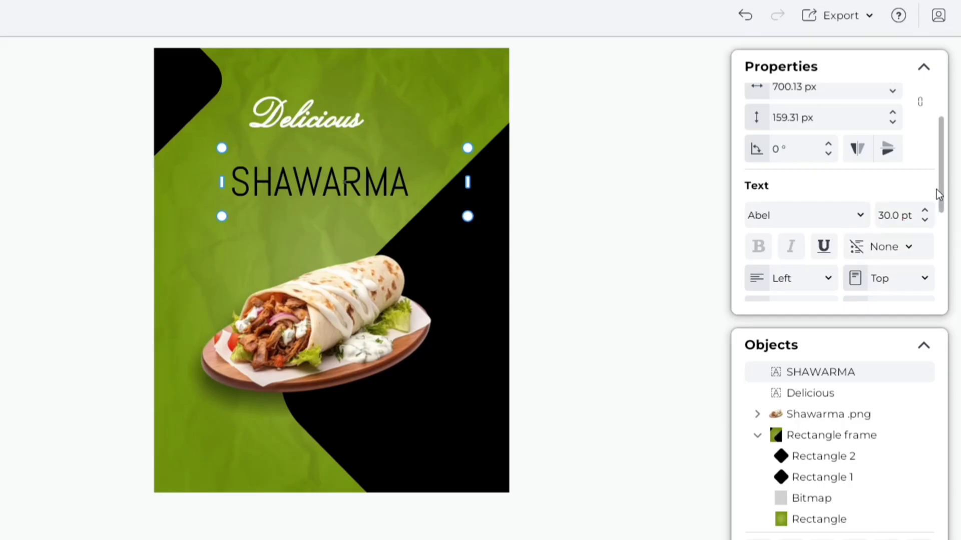
Step: Give the SHAWARMA text an 8 px outline and move it directly beneath Delicious, aligning their left edges
{"action": "left_click_drag", "start_coordinate": [939, 190], "coordinate": [957, 283]}
{"action": "left_click", "coordinate": [923, 247]}
{"action": "left_click", "coordinate": [925, 278]}
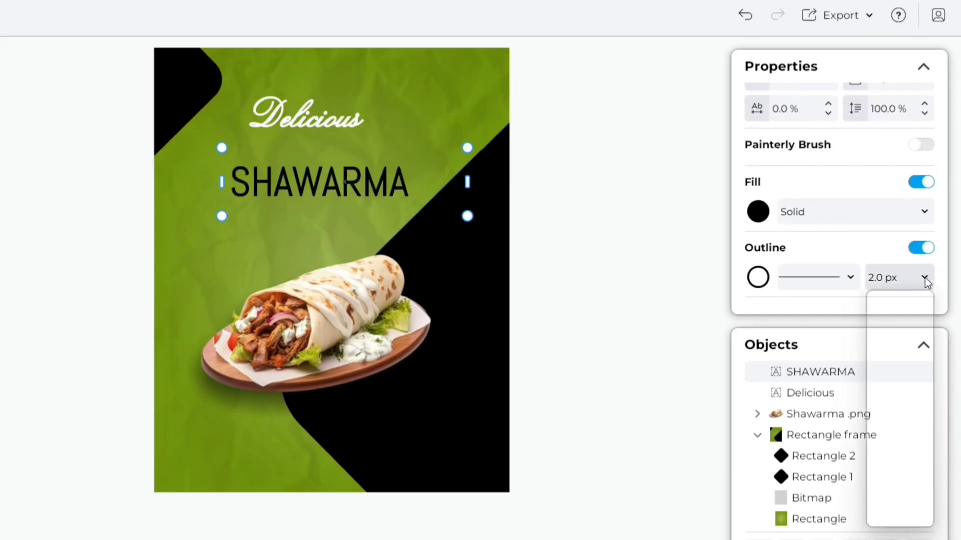
{"action": "left_click", "coordinate": [885, 439]}
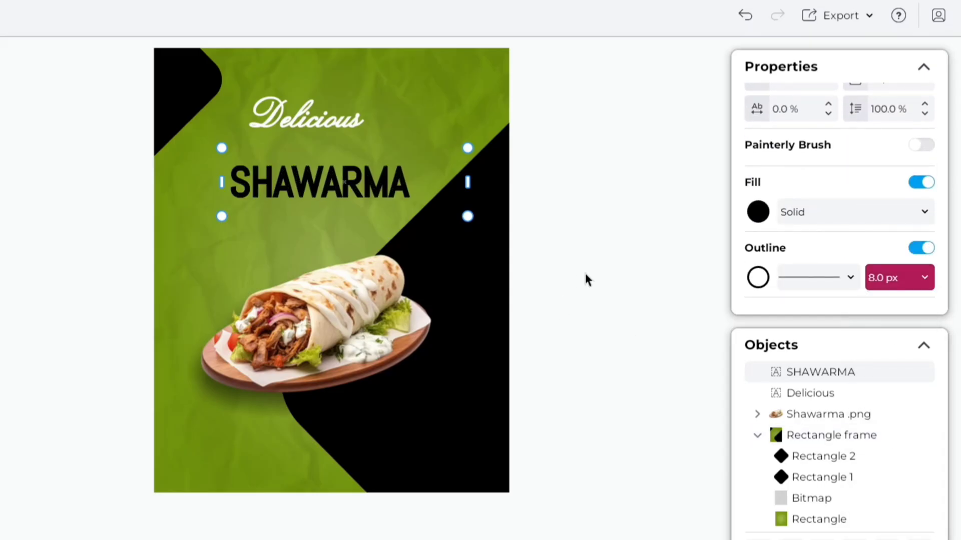
{"action": "left_click_drag", "start_coordinate": [293, 173], "coordinate": [305, 148]}
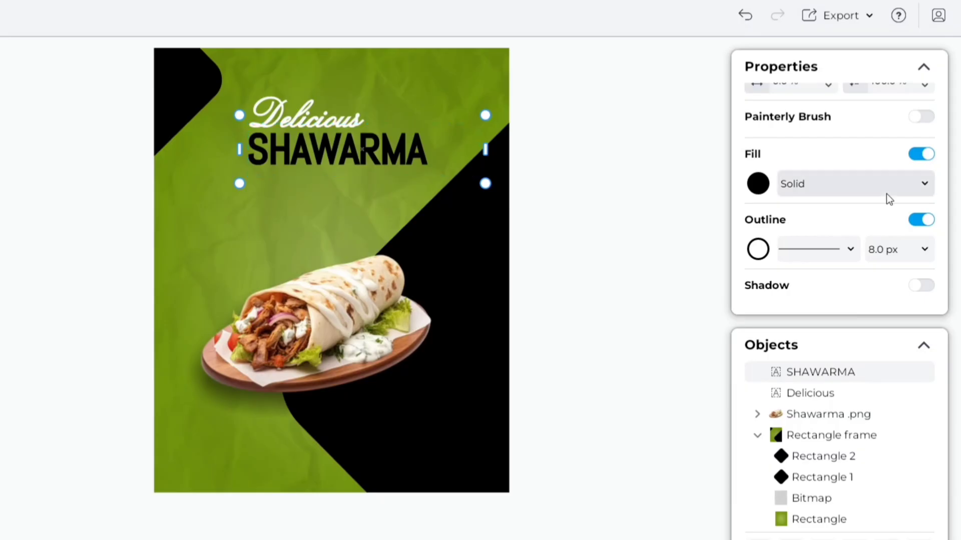
Step: Duplicate the Delicious text, place the copy below SHAWARMA and change its wording to Crunch & Crispy
{"action": "scroll", "coordinate": [926, 152], "scroll_direction": "up", "scroll_amount": 4}
{"action": "left_click", "coordinate": [290, 119]}
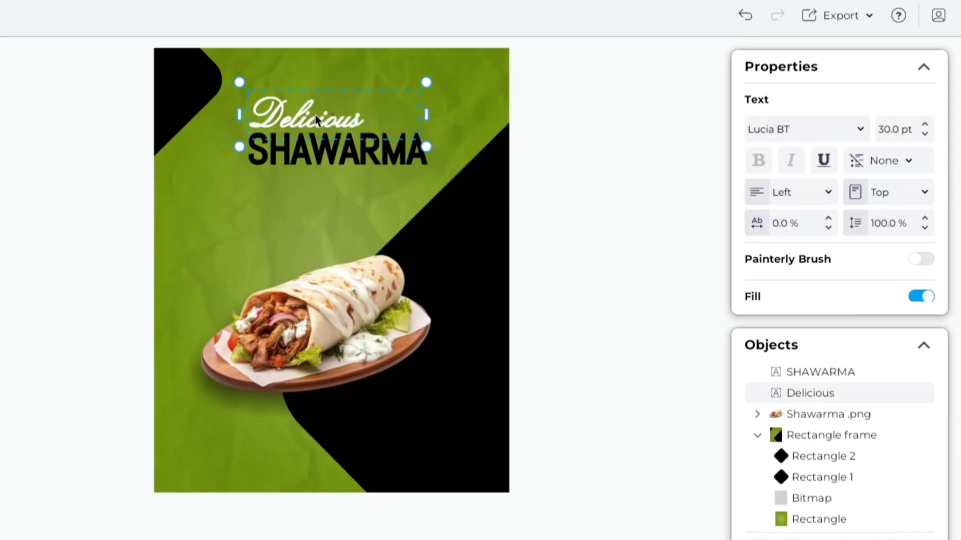
{"action": "key", "text": "ctrl+d"}
{"action": "left_click_drag", "start_coordinate": [322, 118], "coordinate": [246, 206]}
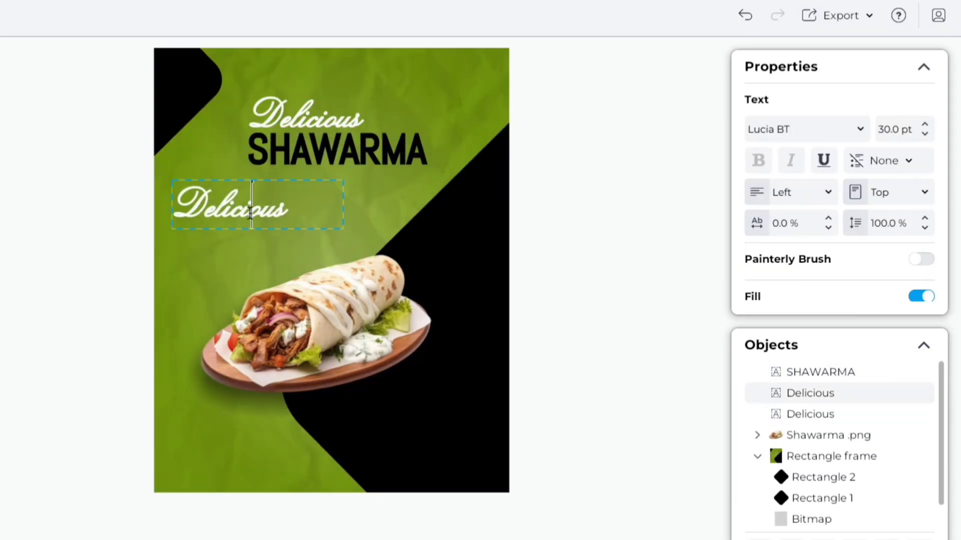
{"action": "double_click", "coordinate": [303, 212]}
{"action": "key", "text": "ctrl+a"}
{"action": "type", "text": "Cr"}
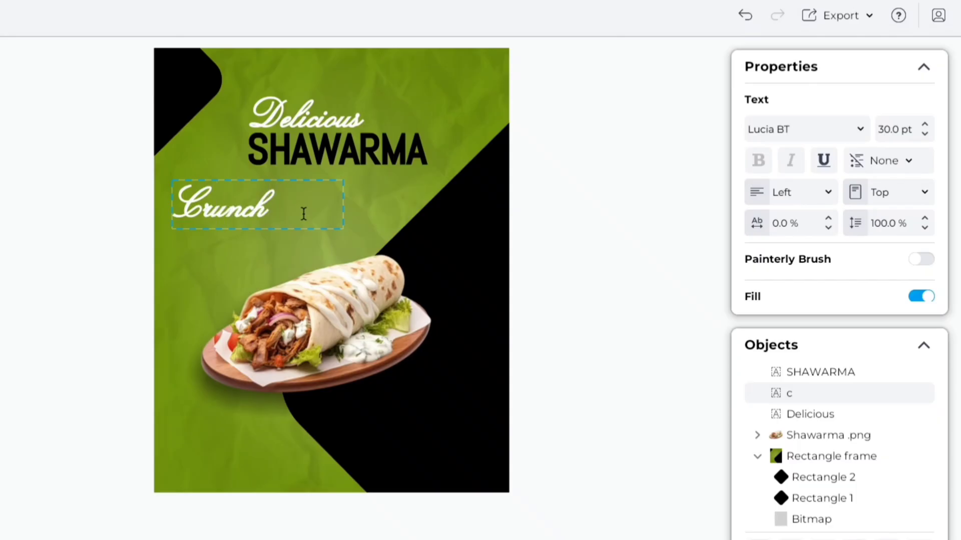
{"action": "type", "text": "unch & Crispy"}
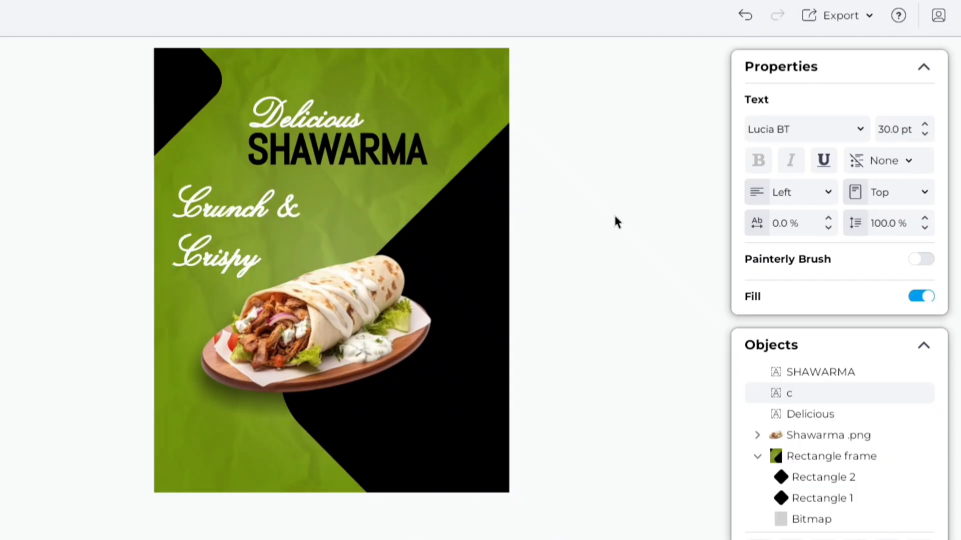
Step: Widen the Crunch & Crispy text box to fit one line and set its font size to 20 pt
{"action": "left_click", "coordinate": [343, 227]}
{"action": "left_click_drag", "start_coordinate": [409, 237], "coordinate": [437, 237]}
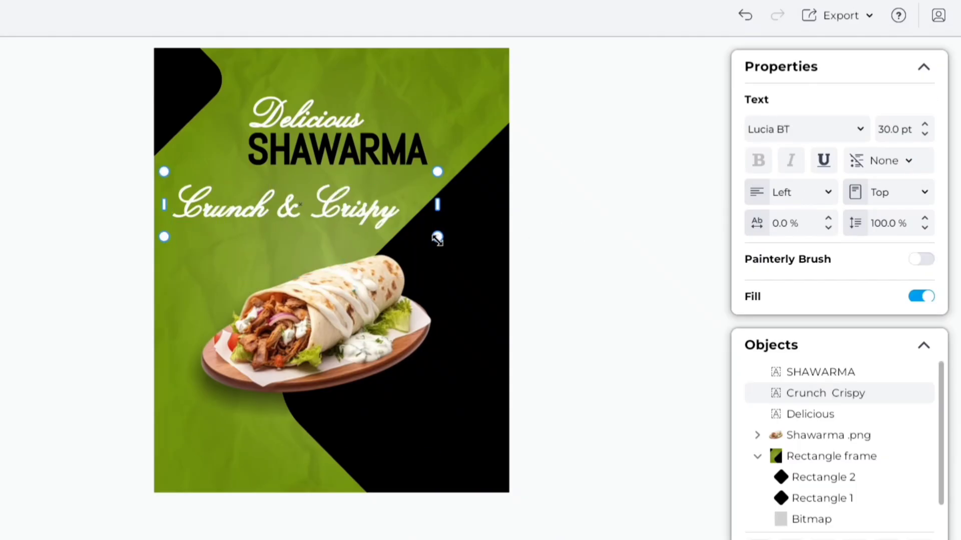
{"action": "left_click", "coordinate": [889, 131]}
{"action": "type", "text": "20"}
{"action": "key", "text": "Return"}
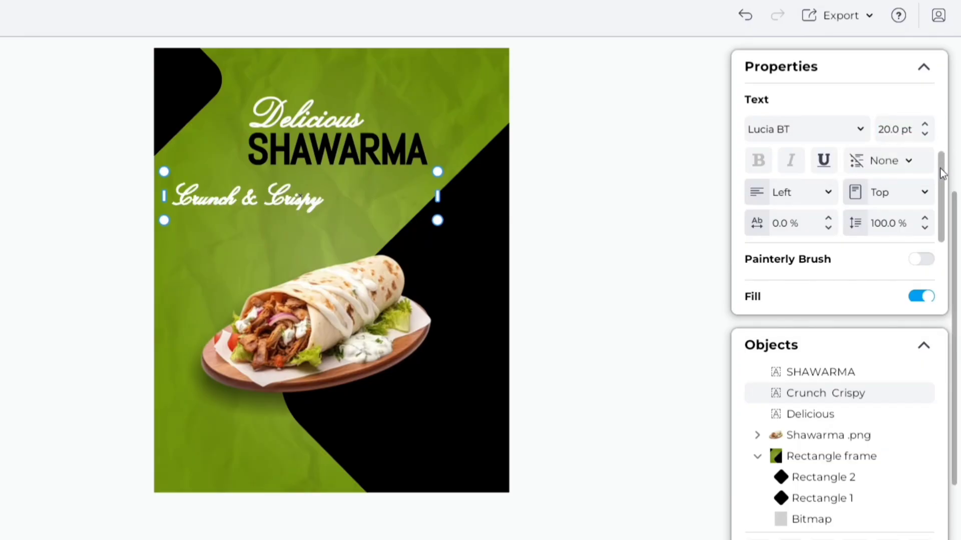
Step: Remove the outline from the Crunch & Crispy text and set its character spacing to -25%
{"action": "scroll", "coordinate": [943, 245], "scroll_direction": "down", "scroll_amount": 3}
{"action": "left_click", "coordinate": [925, 221]}
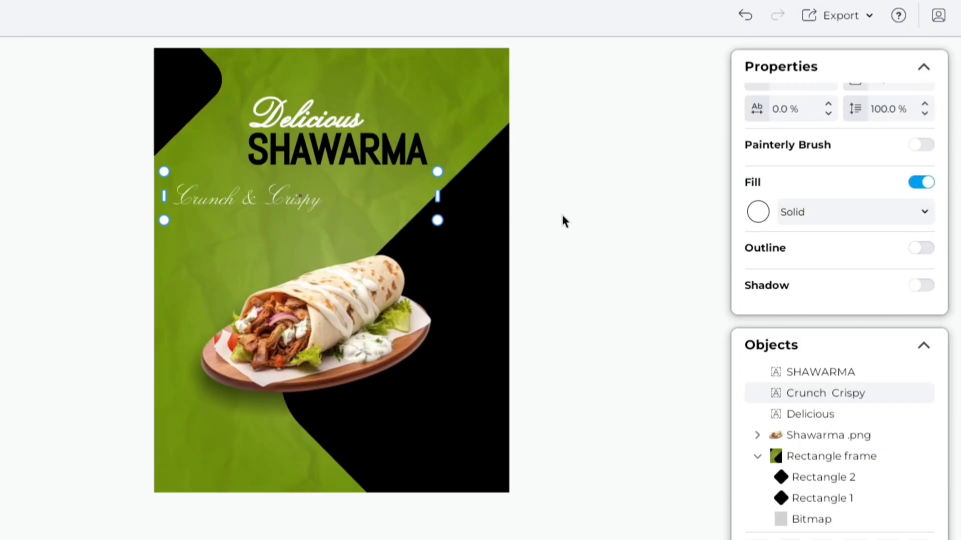
{"action": "left_click", "coordinate": [791, 108]}
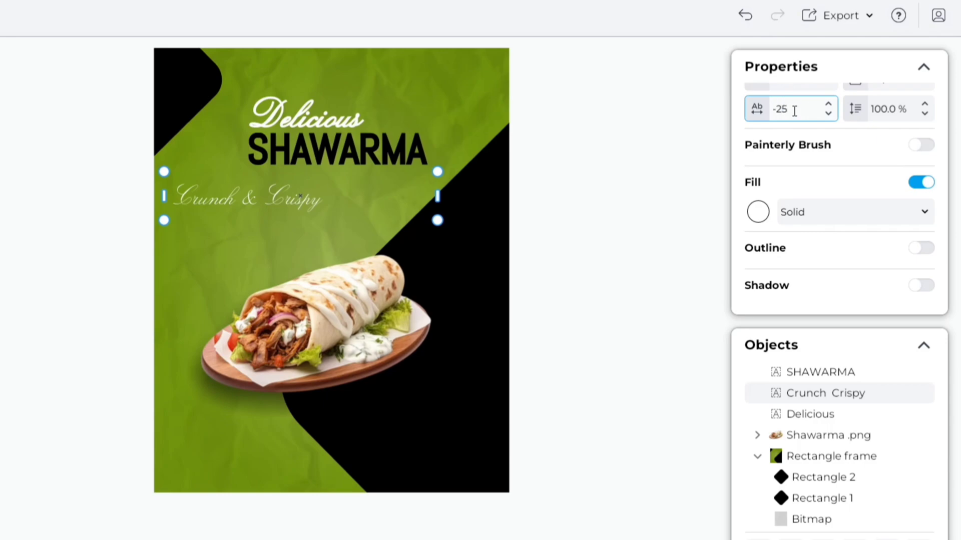
{"action": "key", "text": "Return"}
{"action": "left_click", "coordinate": [602, 221]}
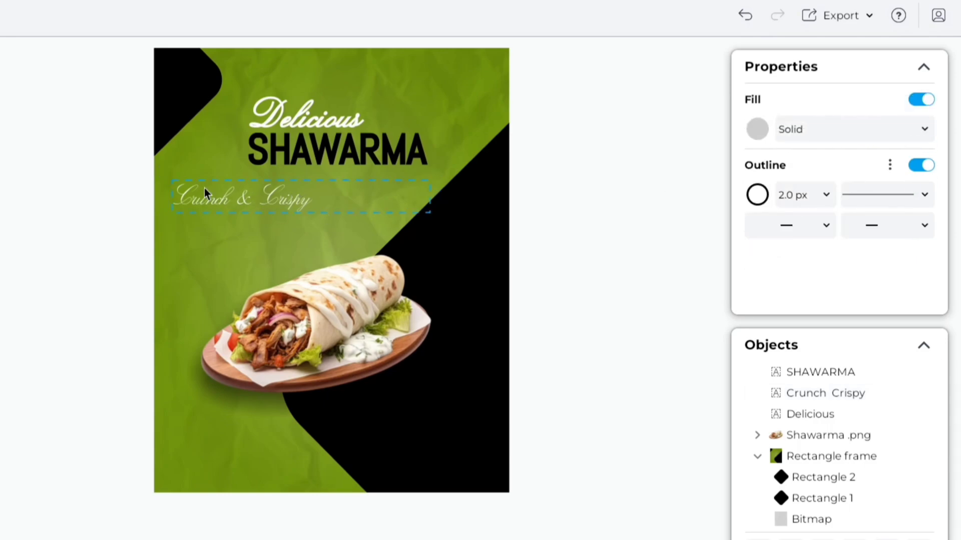
Step: Right-align the Crunch & Crispy text, narrow its box to about 436 px and position it beneath the right end of SHAWARMA
{"action": "left_click_drag", "start_coordinate": [205, 193], "coordinate": [323, 184]}
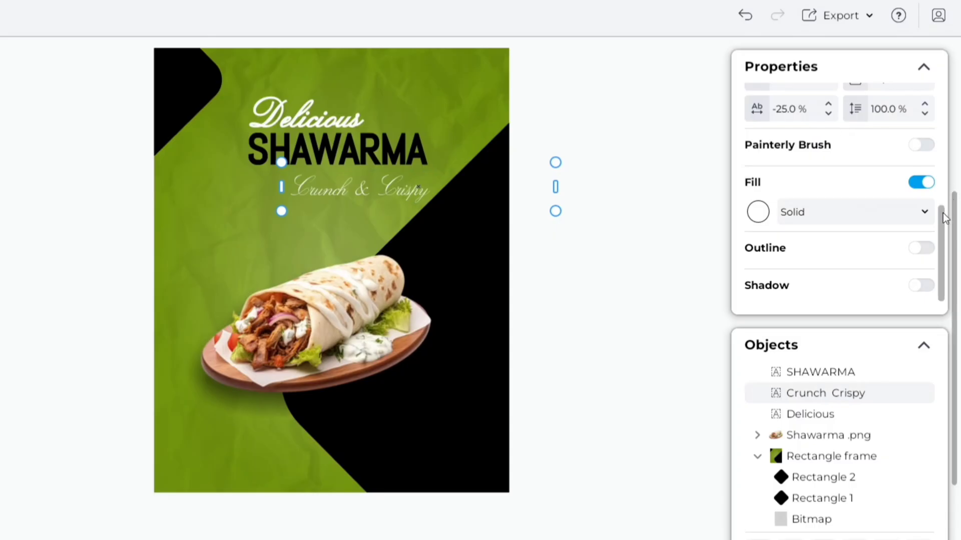
{"action": "scroll", "coordinate": [941, 201], "scroll_direction": "up", "scroll_amount": 3}
{"action": "left_click", "coordinate": [828, 205]}
{"action": "left_click", "coordinate": [805, 289]}
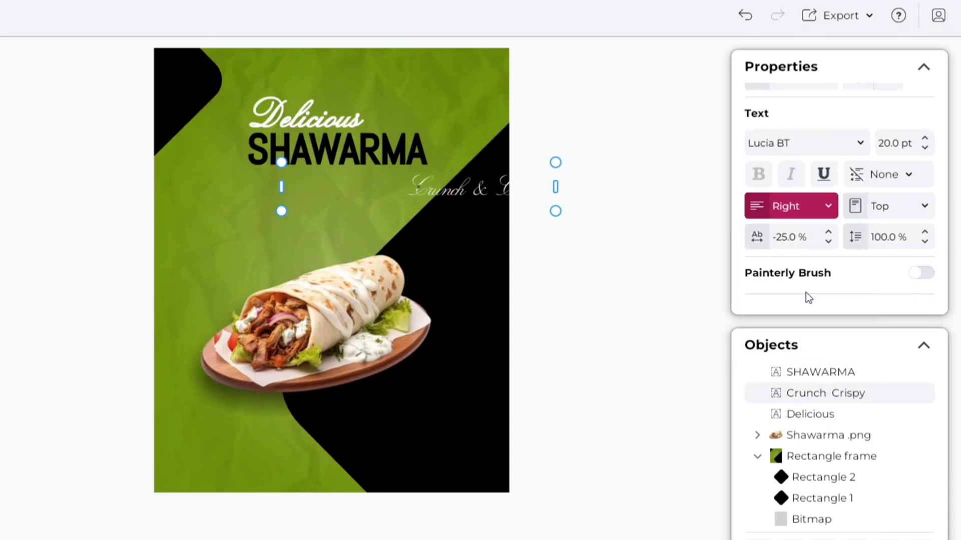
{"action": "left_click_drag", "start_coordinate": [488, 191], "coordinate": [386, 188]}
{"action": "left_click_drag", "start_coordinate": [178, 186], "coordinate": [295, 187]}
{"action": "mouse_move", "coordinate": [388, 189]}
{"action": "left_mouse_down"}
{"action": "mouse_move", "coordinate": [385, 178]}
{"action": "mouse_move", "coordinate": [376, 182]}
{"action": "left_mouse_up"}
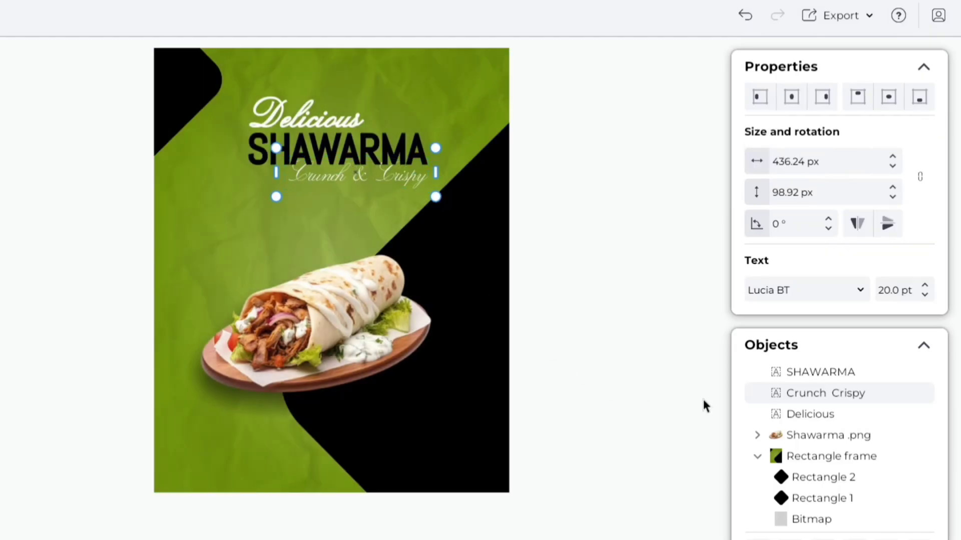
Step: Bring the Crunch & Crispy text forward one level, above SHAWARMA in the stacking order
{"action": "right_click", "coordinate": [823, 396]}
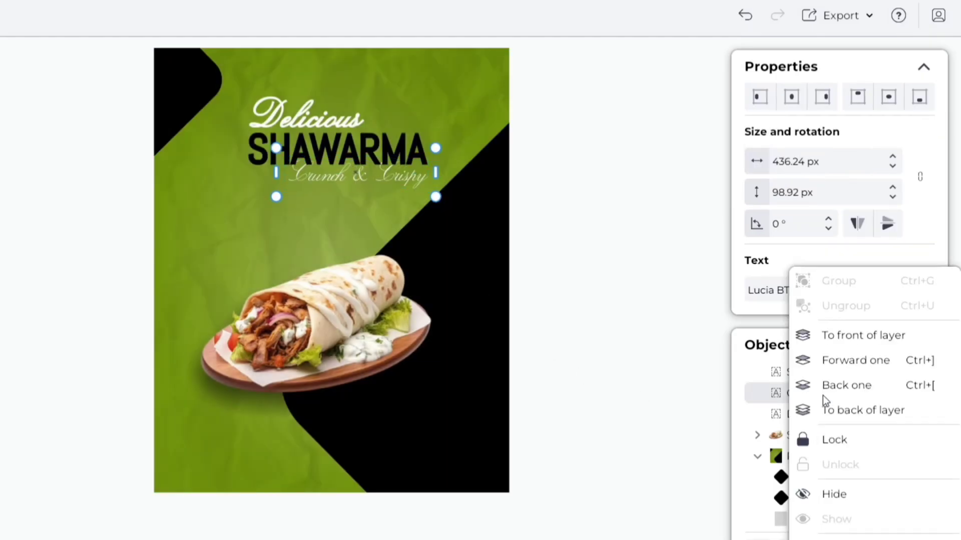
{"action": "left_click", "coordinate": [857, 361]}
{"action": "left_click", "coordinate": [598, 288]}
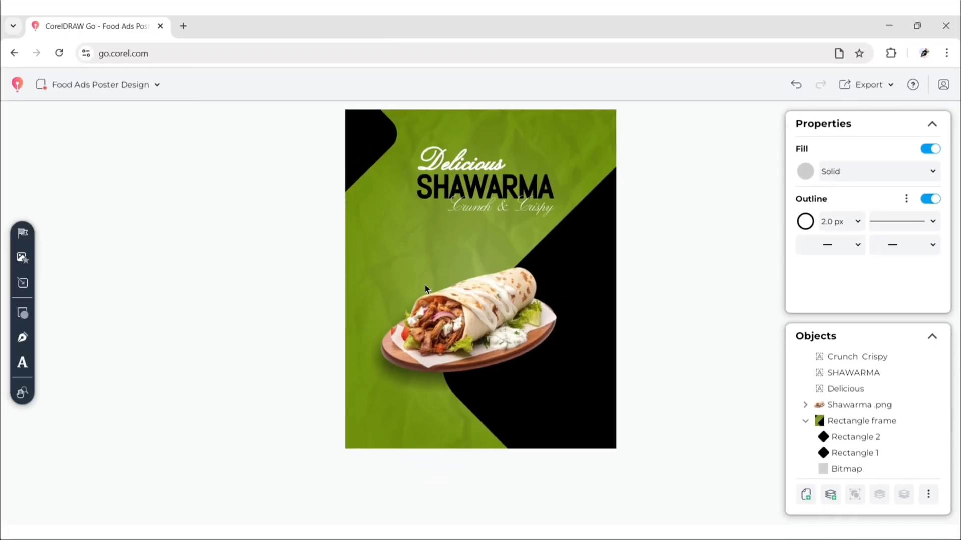
Step: Import the Yummy PNG image from the Food Poster Assets folder and place it at about 108 × 108 px to the right of Delicious
{"action": "left_click", "coordinate": [23, 283]}
{"action": "left_click", "coordinate": [117, 333]}
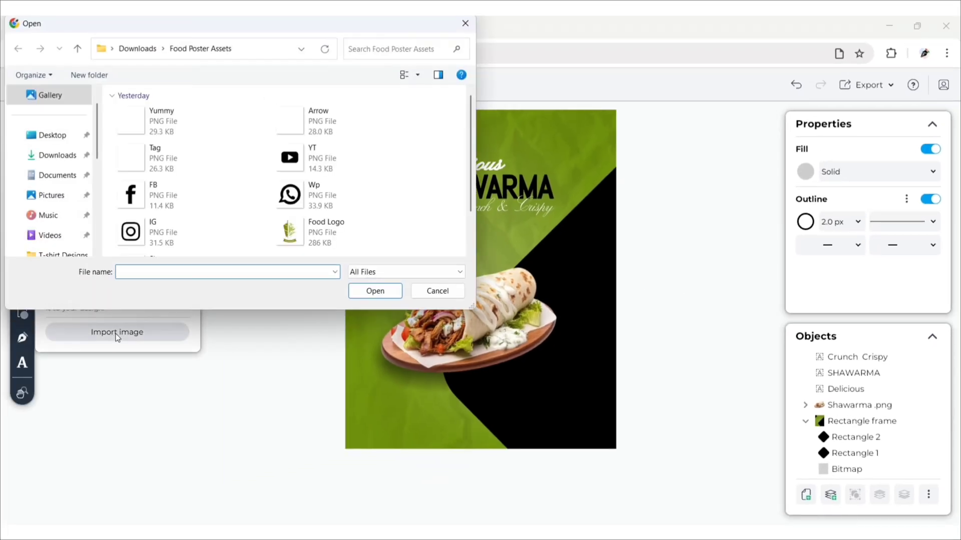
{"action": "left_click", "coordinate": [173, 135]}
{"action": "left_click", "coordinate": [375, 291]}
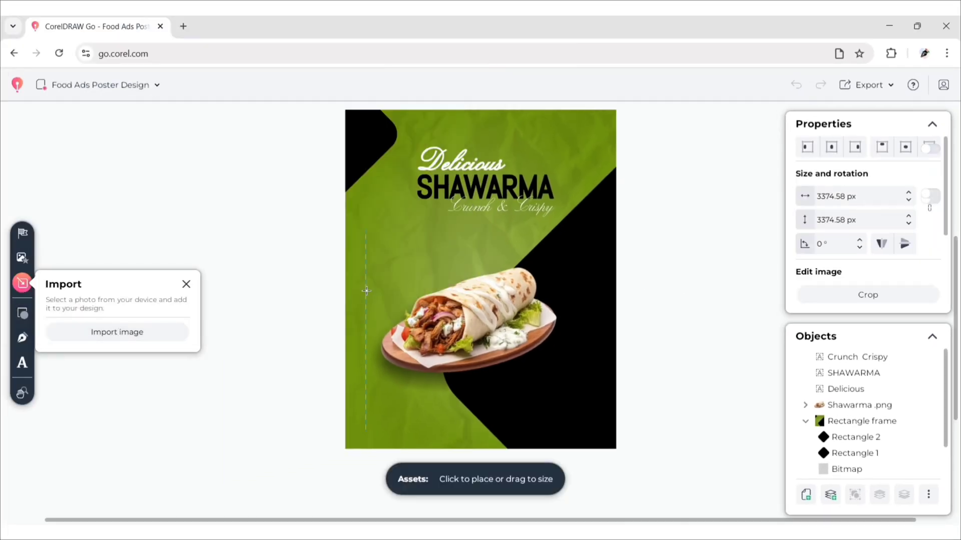
{"action": "left_click", "coordinate": [551, 167]}
{"action": "left_click", "coordinate": [697, 189]}
Step: Enlarge the Yummy smiley image to about 207 × 207 px and position it so it joins the end of Delicious
{"action": "scroll", "coordinate": [655, 198], "scroll_direction": "up", "scroll_amount": 3}
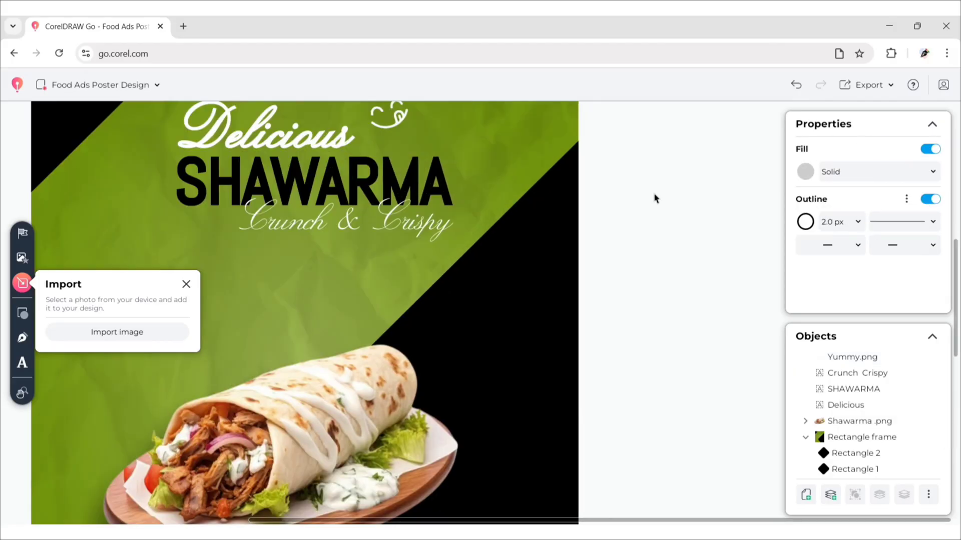
{"action": "left_click_drag", "start_coordinate": [624, 200], "coordinate": [695, 328]}
{"action": "left_click", "coordinate": [467, 254]}
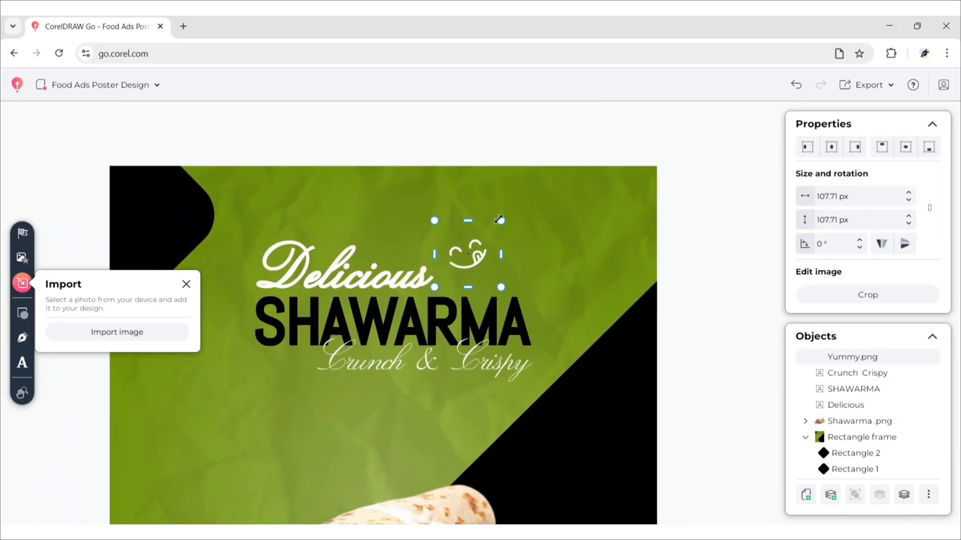
{"action": "left_click_drag", "start_coordinate": [500, 219], "coordinate": [552, 171]}
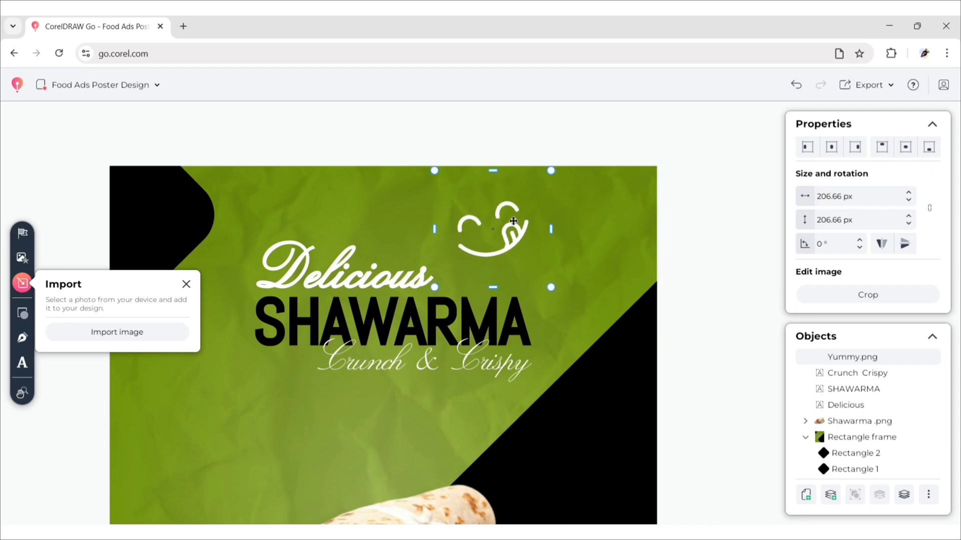
{"action": "left_click_drag", "start_coordinate": [513, 222], "coordinate": [483, 252]}
{"action": "left_click_drag", "start_coordinate": [311, 274], "coordinate": [321, 272]}
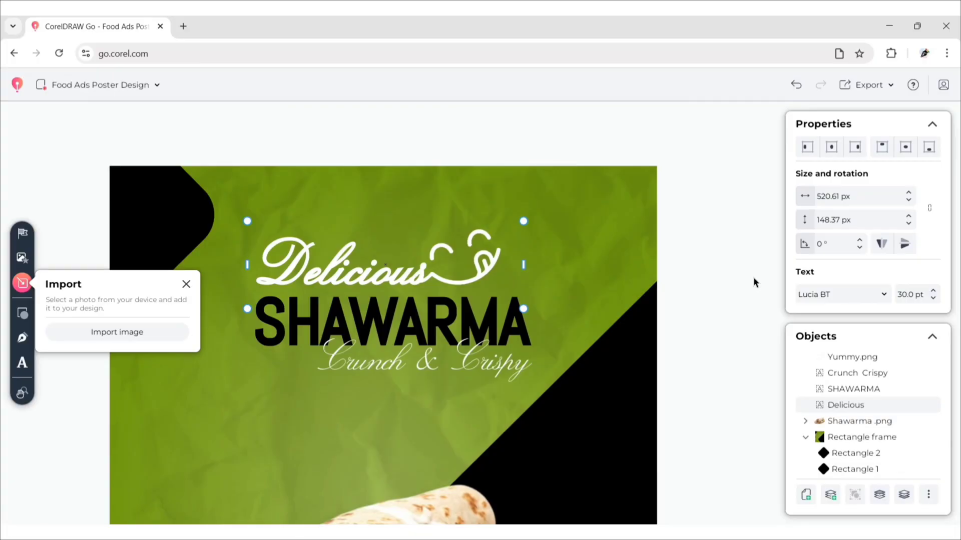
Step: Group the Yummy image with the Delicious text and close the image import options
{"action": "left_click", "coordinate": [857, 359]}
{"action": "left_click", "coordinate": [858, 406], "text": "shift"}
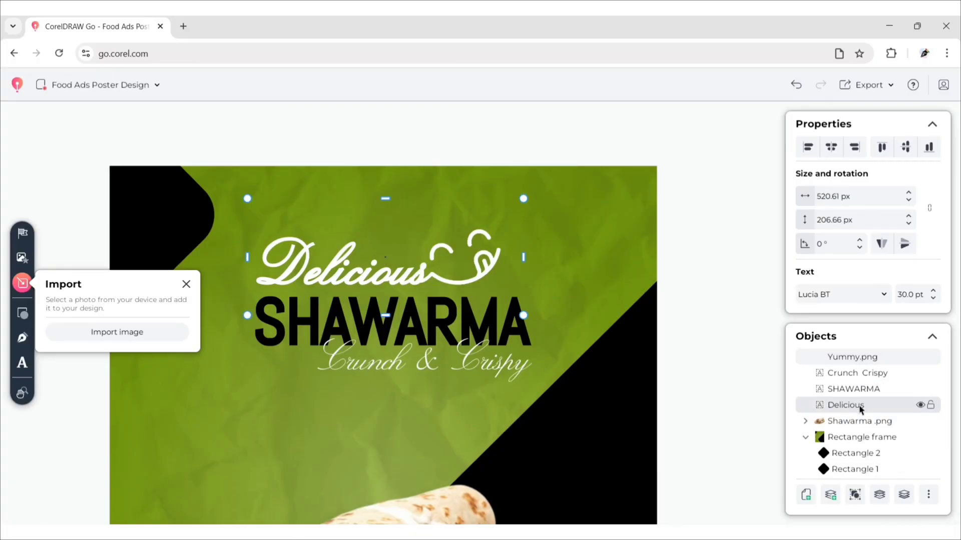
{"action": "left_click", "coordinate": [855, 495]}
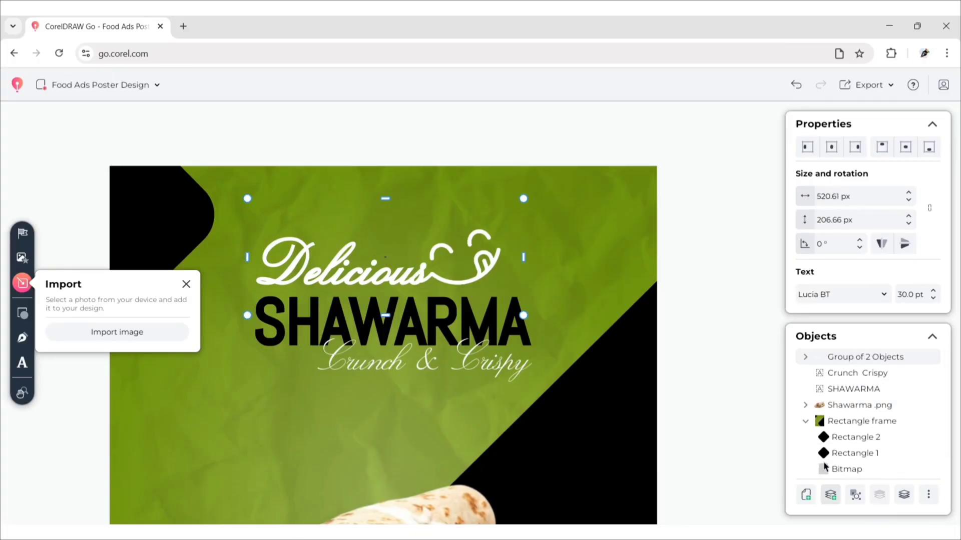
{"action": "left_click", "coordinate": [708, 287]}
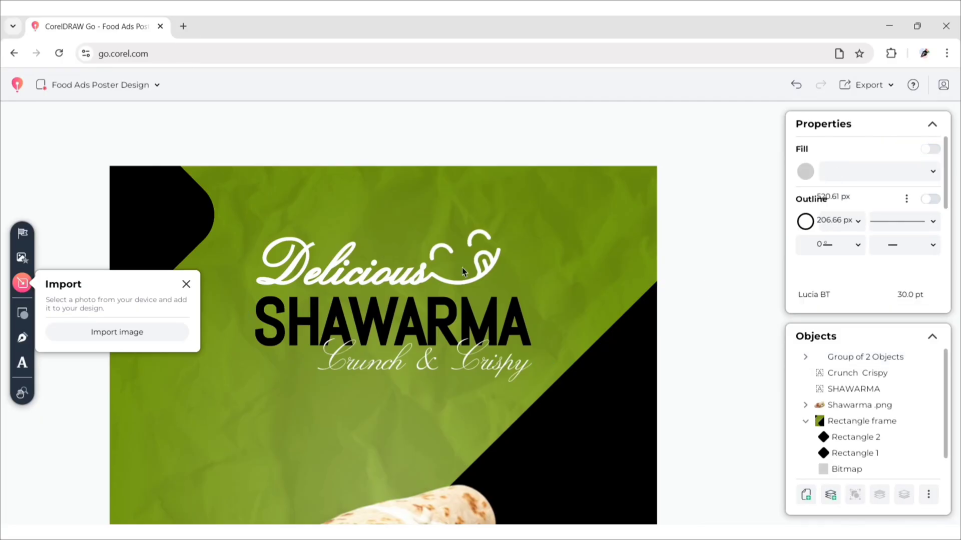
{"action": "left_click", "coordinate": [688, 289]}
{"action": "left_click", "coordinate": [688, 237]}
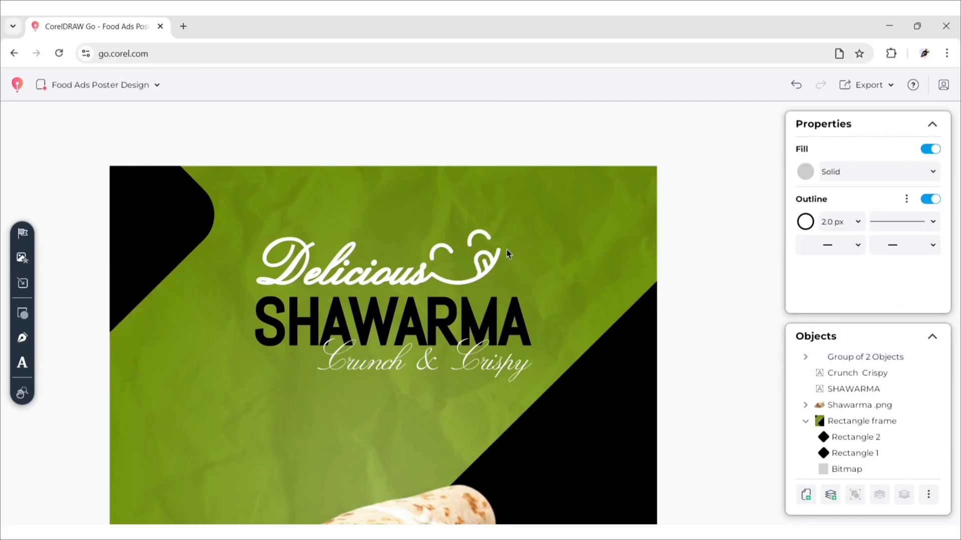
Step: Add a paragraph text reading FREE HOME beneath the headline and widen its box so the words fit on one line
{"action": "scroll", "coordinate": [725, 248], "scroll_direction": "down", "scroll_amount": 5}
{"action": "scroll", "coordinate": [637, 216], "scroll_direction": "down", "scroll_amount": 1}
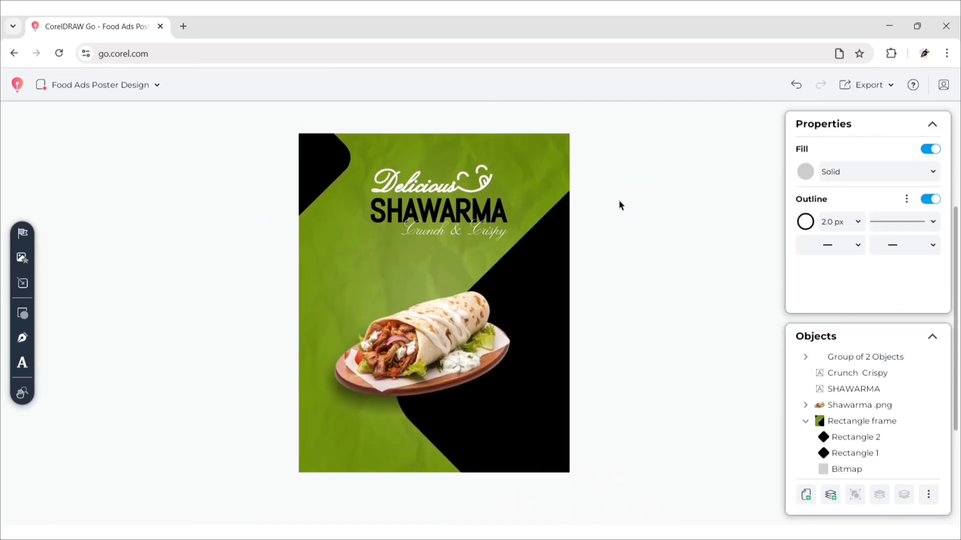
{"action": "left_click", "coordinate": [22, 362]}
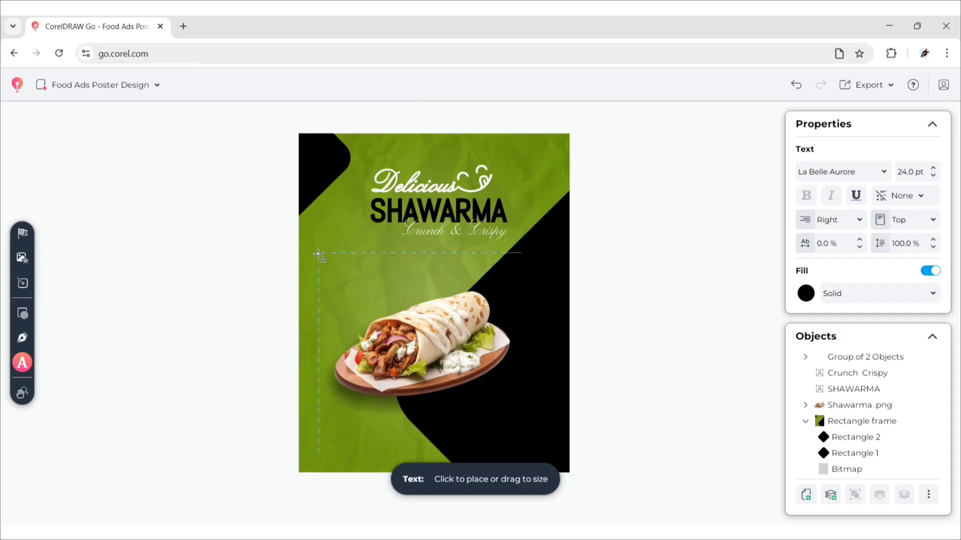
{"action": "left_click_drag", "start_coordinate": [319, 252], "coordinate": [423, 276]}
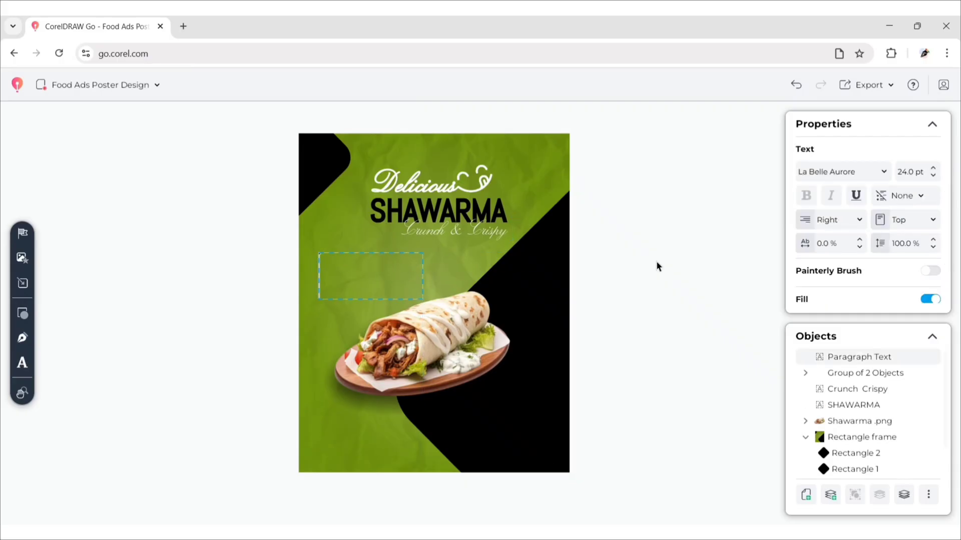
{"action": "type", "text": "FREE"}
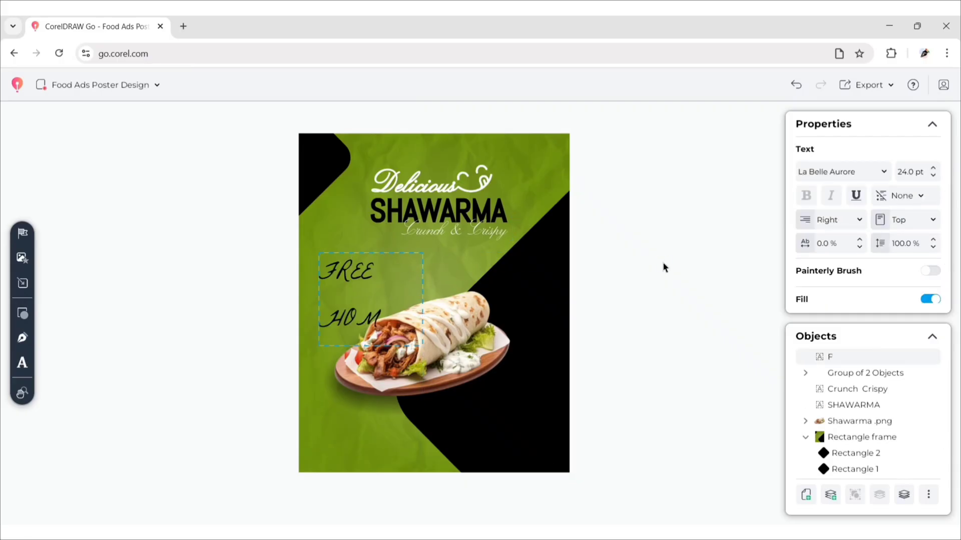
{"action": "left_click", "coordinate": [367, 287]}
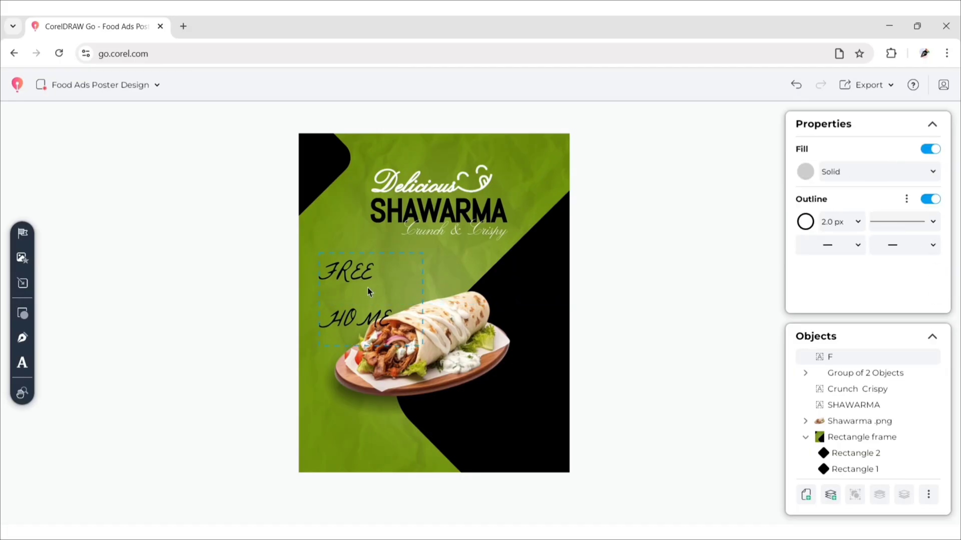
{"action": "left_click_drag", "start_coordinate": [425, 296], "coordinate": [491, 291]}
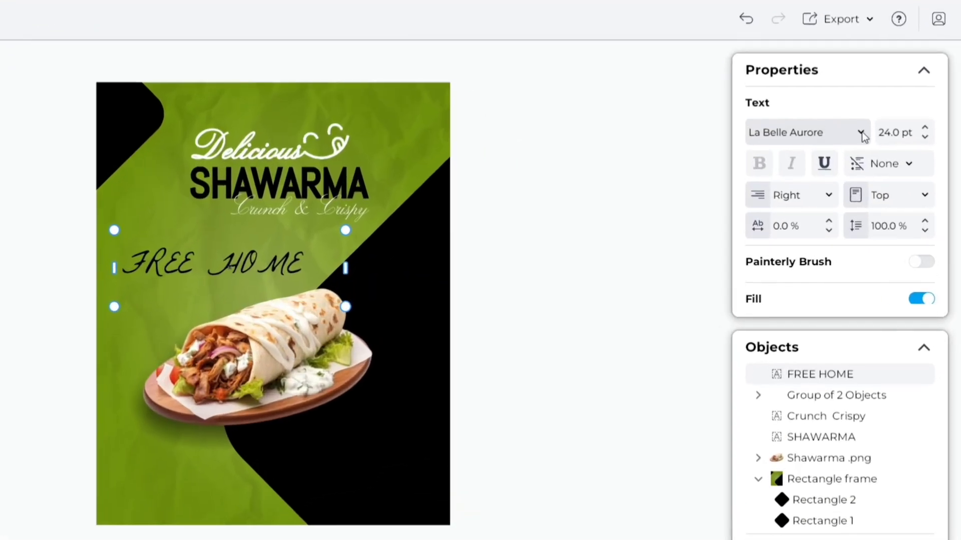
Step: Set the FREE HOME text to the Gantari Thin font at 10 pt
{"action": "left_click", "coordinate": [862, 131]}
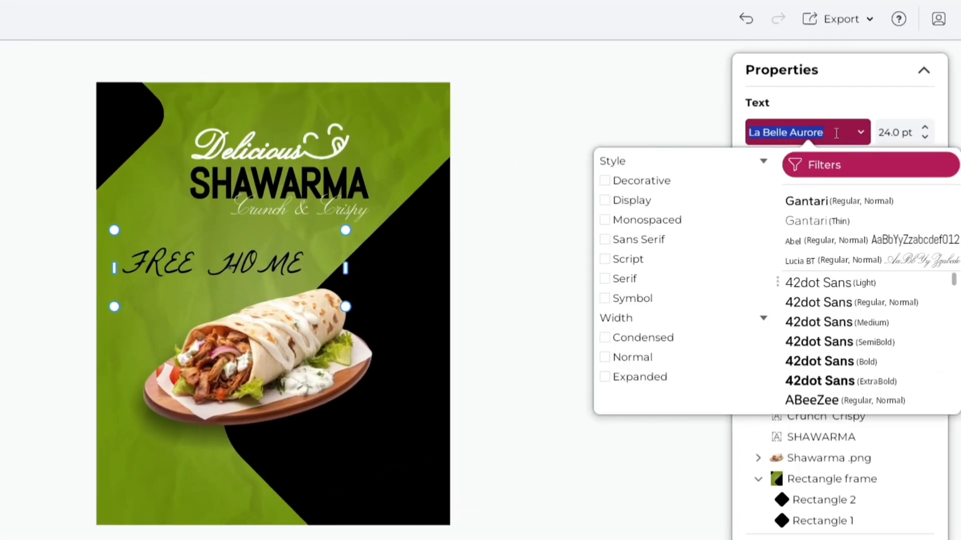
{"action": "type", "text": "Gantar"}
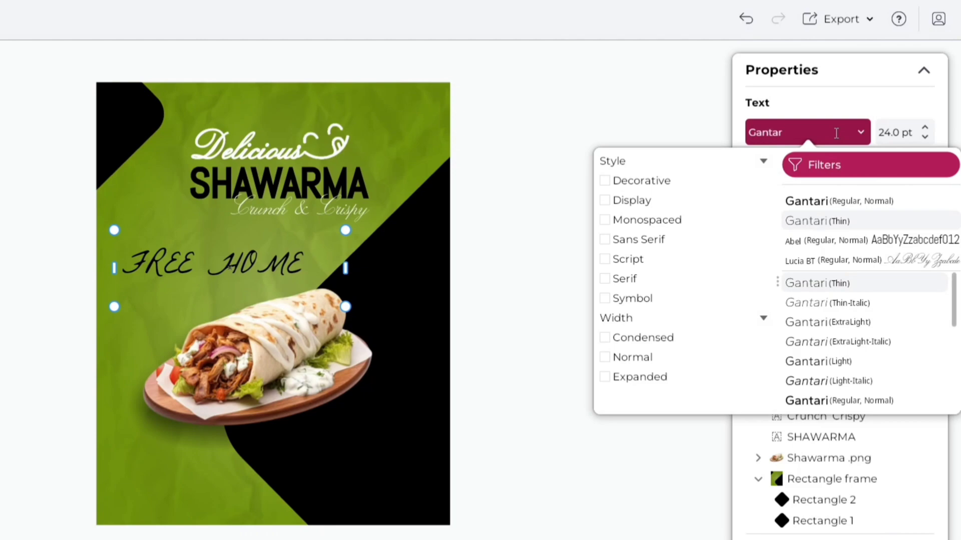
{"action": "type", "text": "i"}
{"action": "left_click", "coordinate": [811, 200]}
{"action": "left_click", "coordinate": [871, 202]}
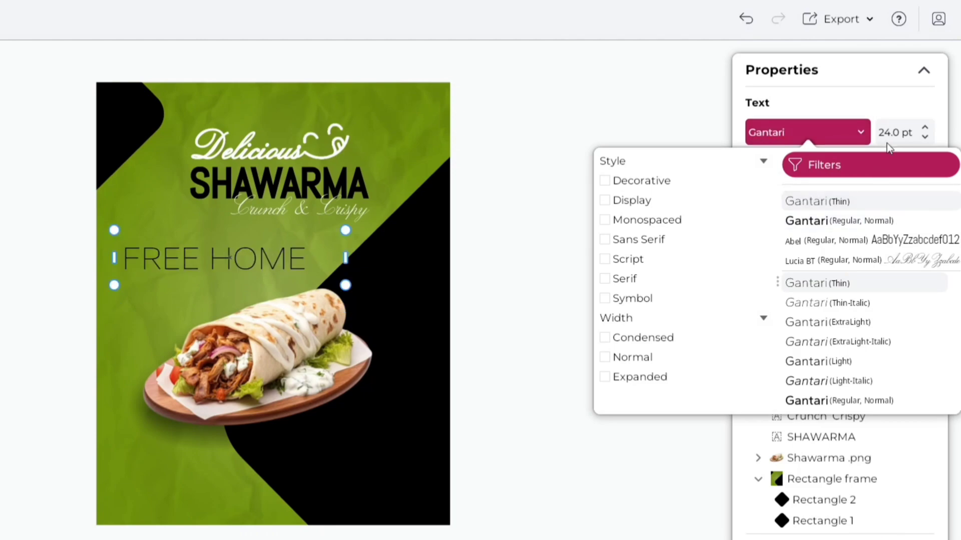
{"action": "left_click", "coordinate": [914, 130]}
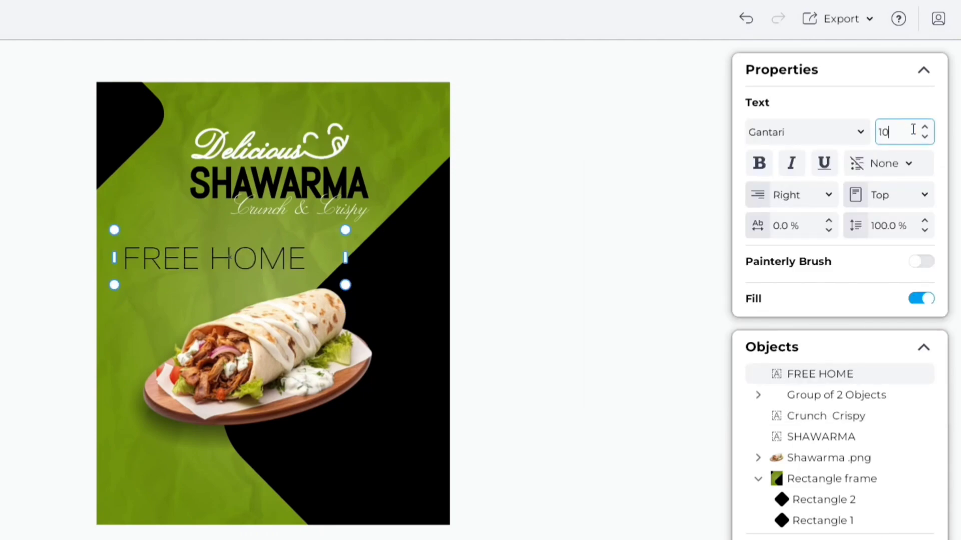
{"action": "key", "text": "Return"}
Step: Center-align the FREE HOME text, fill it with white and narrow its box to roughly half the width
{"action": "left_click", "coordinate": [827, 193]}
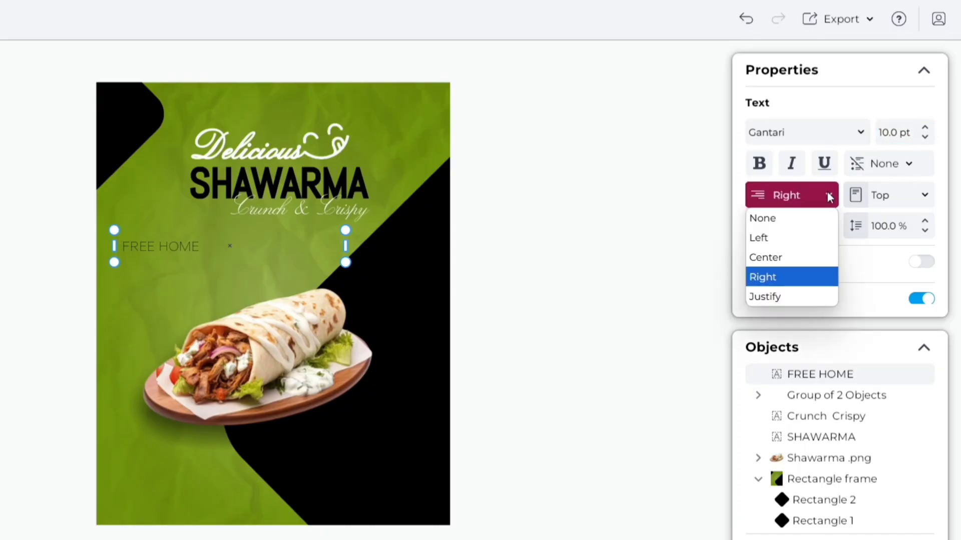
{"action": "left_click", "coordinate": [808, 255]}
{"action": "left_click_drag", "start_coordinate": [946, 186], "coordinate": [948, 260]}
{"action": "left_click", "coordinate": [758, 214]}
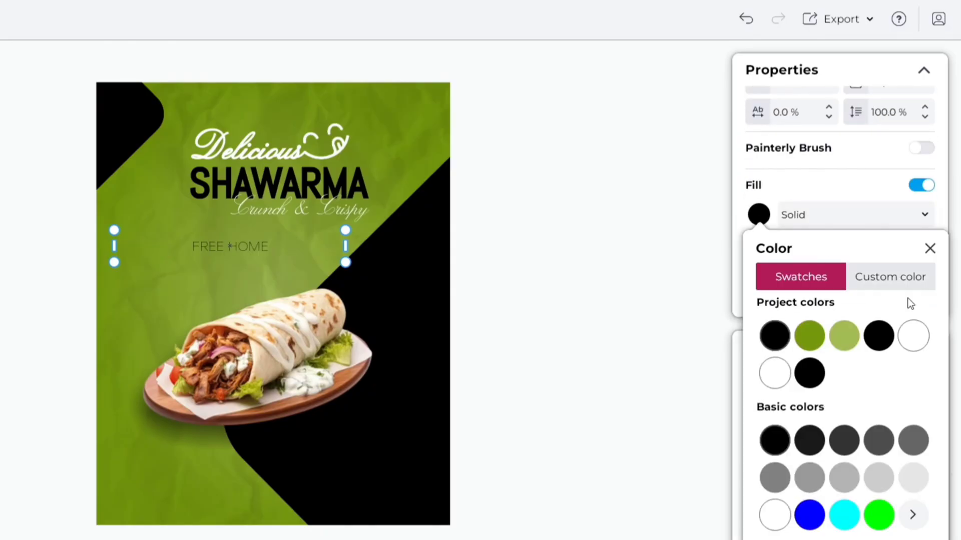
{"action": "left_click", "coordinate": [930, 248]}
{"action": "left_click_drag", "start_coordinate": [345, 245], "coordinate": [235, 252]}
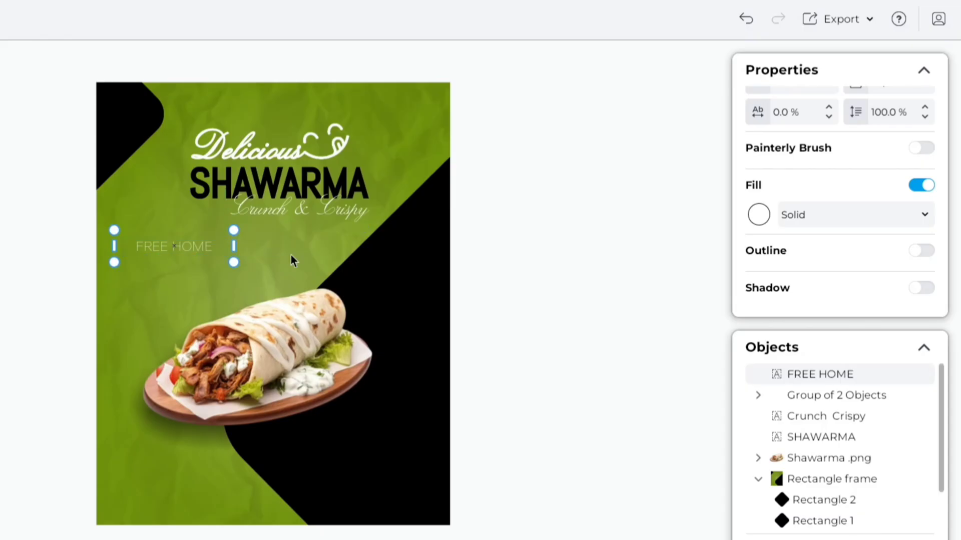
Step: Duplicate the FREE HOME text, place the copy directly beneath it and change its wording to DELIVERY
{"action": "key", "text": "ctrl+d"}
{"action": "left_click_drag", "start_coordinate": [216, 220], "coordinate": [218, 278]}
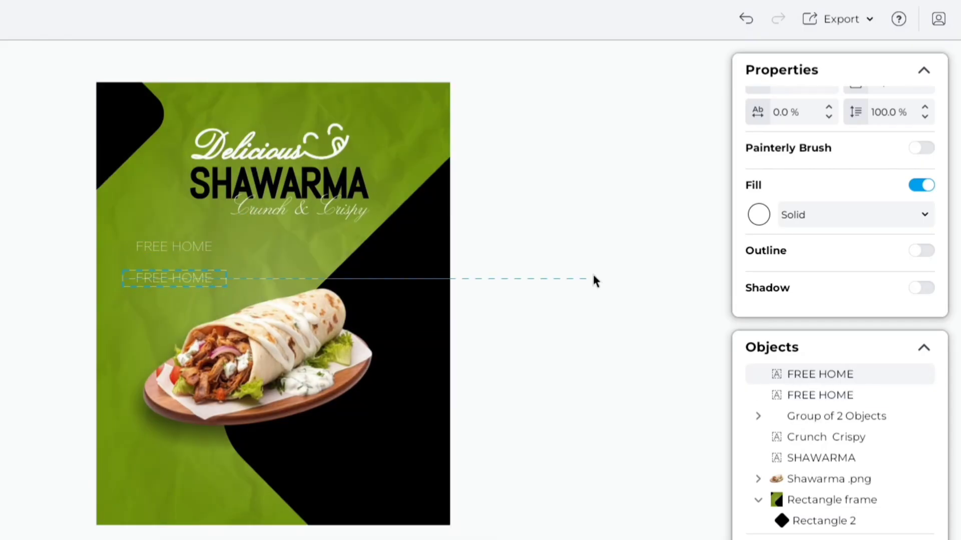
{"action": "type", "text": "De"}
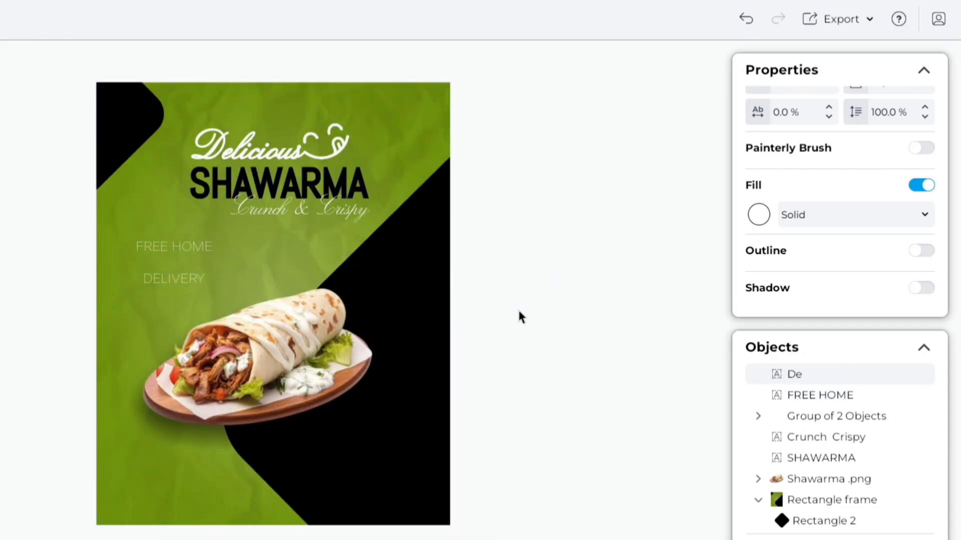
Step: Set the DELIVERY text to 15 pt and make it bold
{"action": "left_click", "coordinate": [165, 278]}
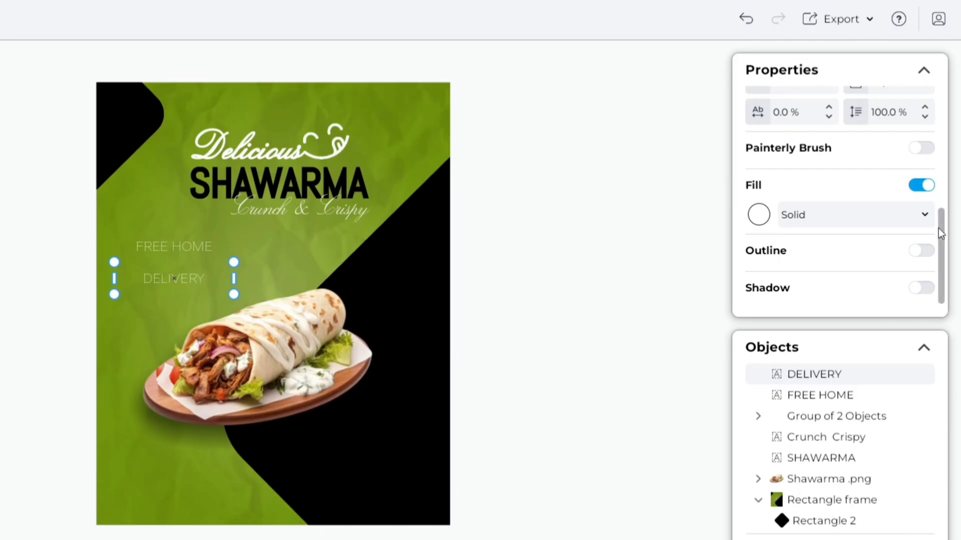
{"action": "left_click_drag", "start_coordinate": [939, 228], "coordinate": [939, 142]}
{"action": "left_click", "coordinate": [913, 208]}
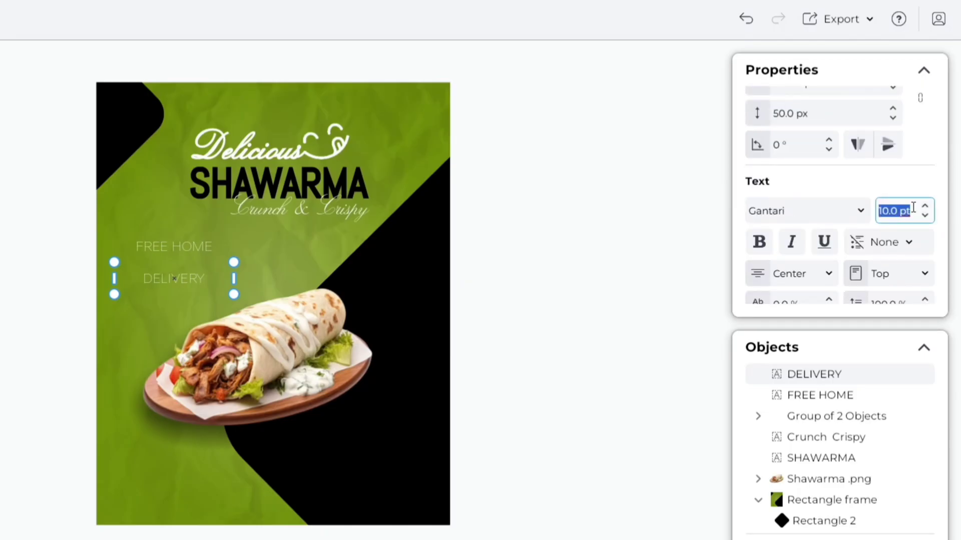
{"action": "type", "text": "15"}
{"action": "key", "text": "Return"}
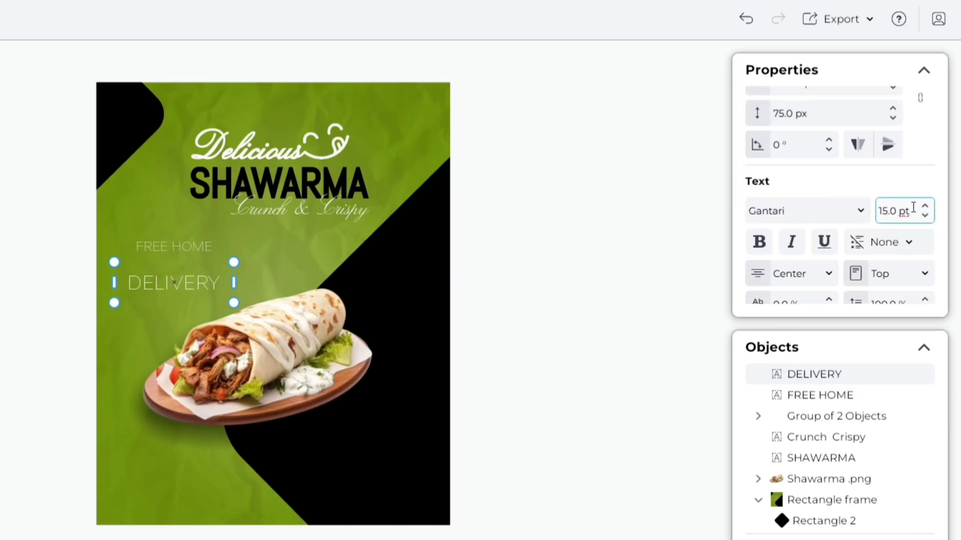
{"action": "left_click", "coordinate": [764, 241]}
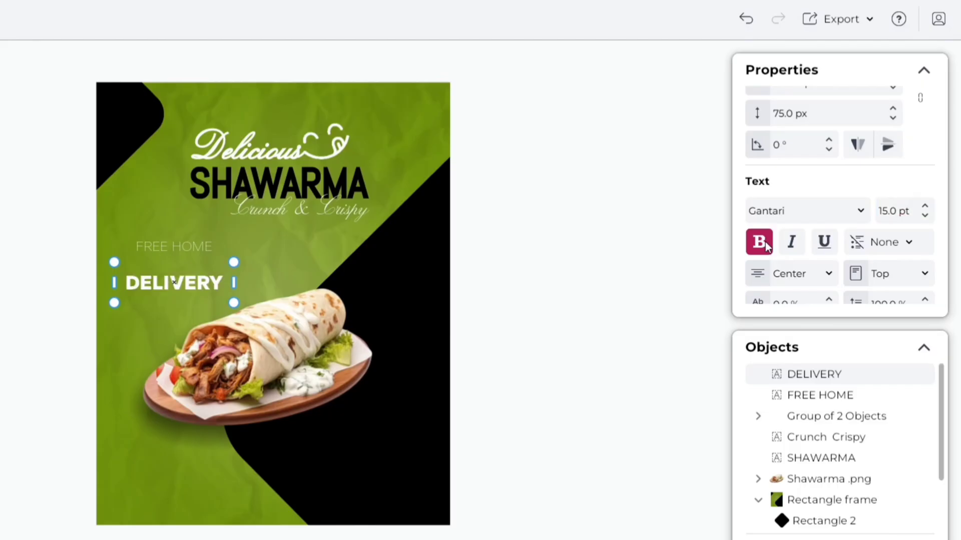
Step: Fill the DELIVERY text with black and move it up close beneath FREE HOME
{"action": "left_click_drag", "start_coordinate": [941, 185], "coordinate": [955, 271]}
{"action": "left_click", "coordinate": [764, 220]}
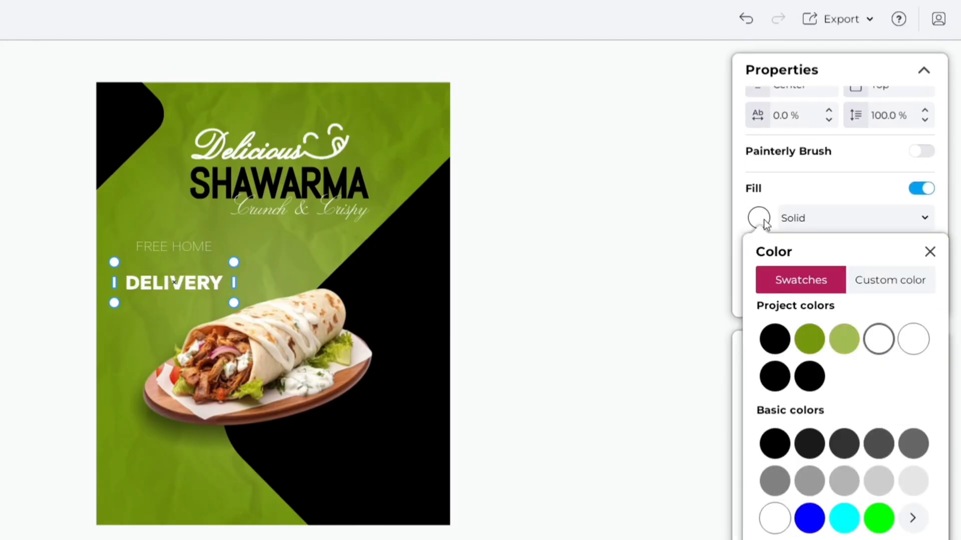
{"action": "left_click", "coordinate": [774, 337]}
{"action": "left_click", "coordinate": [535, 255]}
{"action": "left_click_drag", "start_coordinate": [175, 283], "coordinate": [186, 256]}
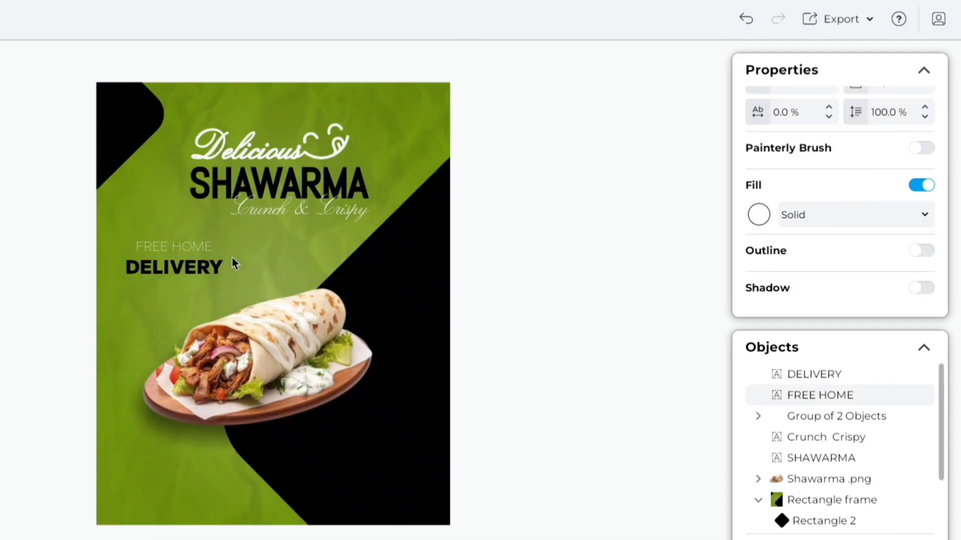
{"action": "left_click", "coordinate": [689, 269]}
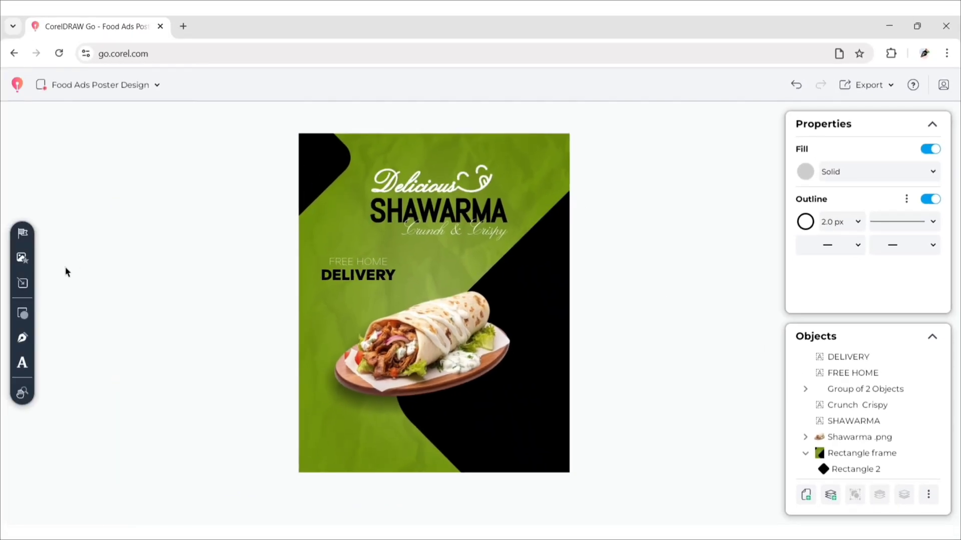
Step: Import the Arrow PNG image, size it to about 174 × 174 px, rotate it 69° and place it between DELIVERY and the shawarma
{"action": "left_click", "coordinate": [22, 285]}
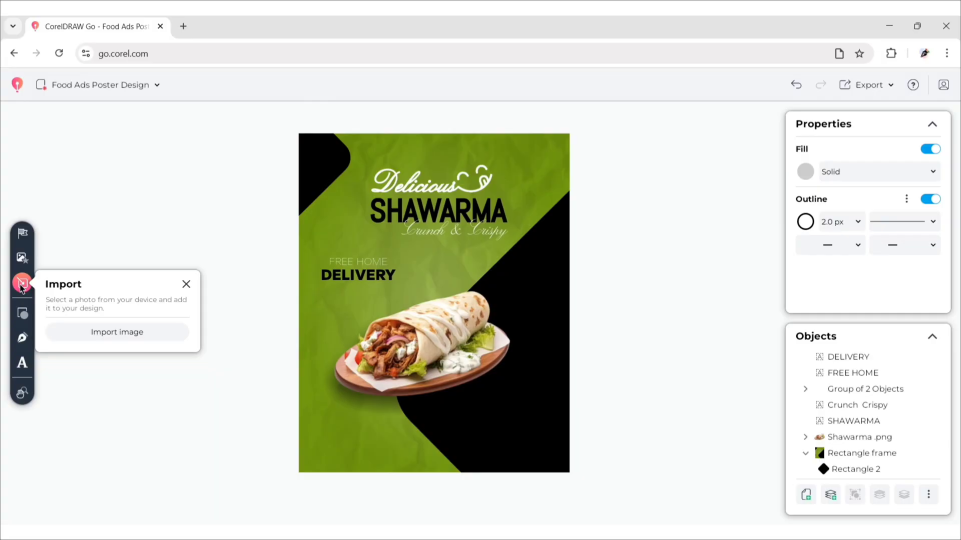
{"action": "left_click", "coordinate": [128, 336]}
{"action": "left_click", "coordinate": [350, 136]}
{"action": "left_click", "coordinate": [367, 289]}
{"action": "left_click", "coordinate": [344, 294]}
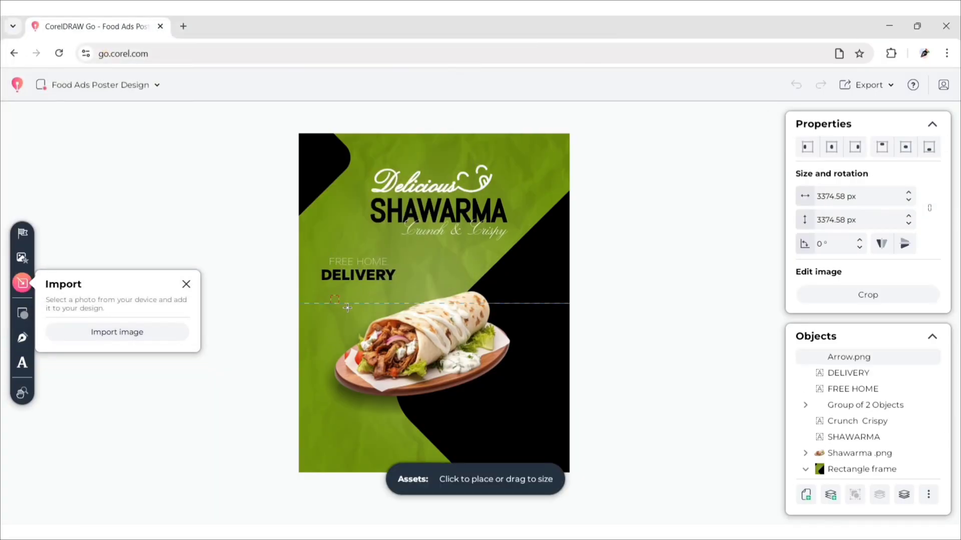
{"action": "left_click_drag", "start_coordinate": [370, 332], "coordinate": [359, 305]}
{"action": "left_click", "coordinate": [648, 314]}
{"action": "left_click", "coordinate": [349, 302]}
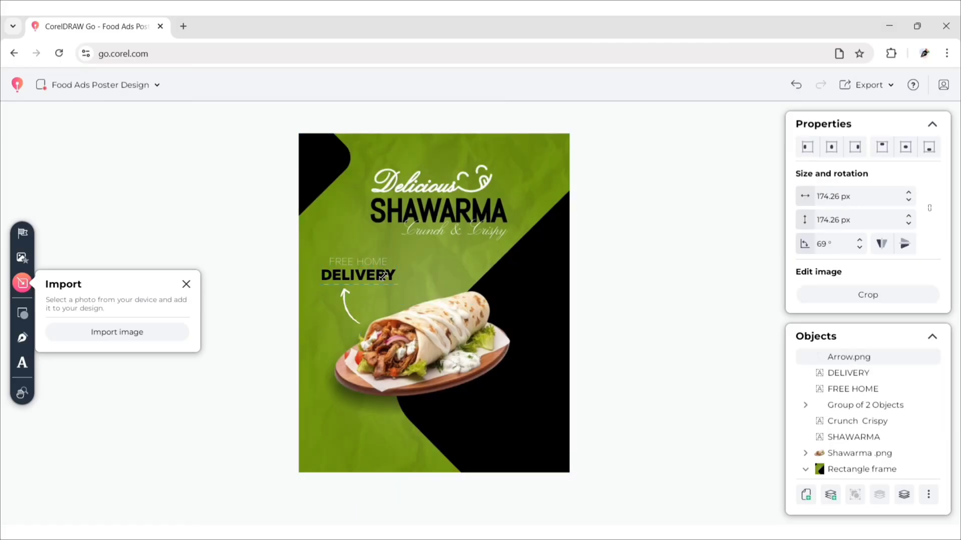
{"action": "left_click", "coordinate": [674, 320]}
Step: Import the Tag PNG image, enlarge and place it on the black diagonal edge above the shawarma, and lower the shawarma slightly
{"action": "left_click", "coordinate": [136, 333]}
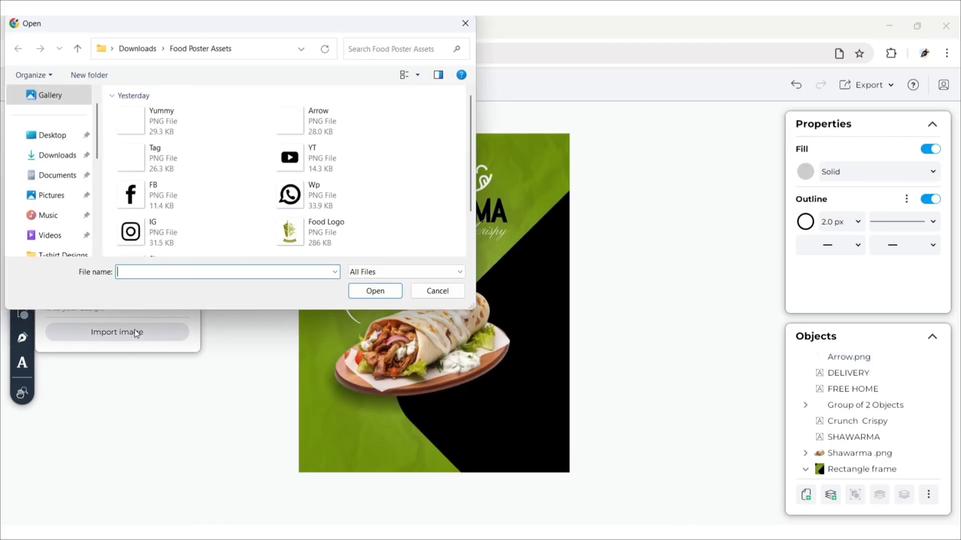
{"action": "double_click", "coordinate": [170, 165]}
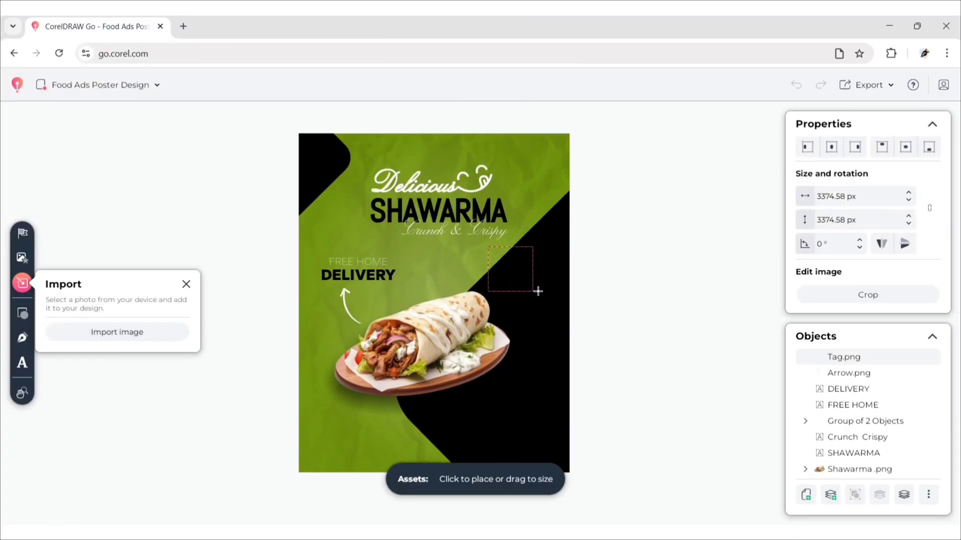
{"action": "left_click_drag", "start_coordinate": [538, 291], "coordinate": [539, 292]}
{"action": "left_click", "coordinate": [661, 318]}
{"action": "left_click_drag", "start_coordinate": [444, 342], "coordinate": [444, 351]}
{"action": "left_click", "coordinate": [509, 269]}
{"action": "left_click_drag", "start_coordinate": [532, 289], "coordinate": [542, 317]}
{"action": "left_click_drag", "start_coordinate": [521, 272], "coordinate": [501, 270]}
{"action": "left_click", "coordinate": [703, 301]}
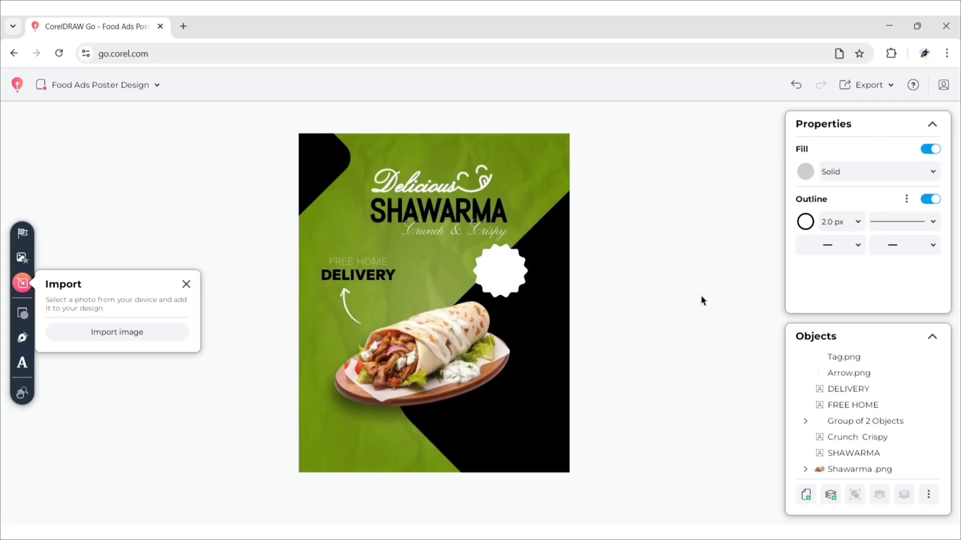
Step: Move the Delicious, SHAWARMA and Crunch & Crispy headline texts up together, and raise the tag and the shawarma slightly
{"action": "left_click", "coordinate": [425, 188]}
{"action": "left_click", "coordinate": [397, 212], "text": "shift"}
{"action": "left_click_drag", "start_coordinate": [418, 214], "coordinate": [415, 198]}
{"action": "left_click", "coordinate": [701, 285]}
{"action": "left_click_drag", "start_coordinate": [500, 271], "coordinate": [503, 260]}
{"action": "left_click_drag", "start_coordinate": [415, 366], "coordinate": [415, 361]}
{"action": "left_click", "coordinate": [639, 339]}
Step: Add the text 30 on the white tag and set its font to Abel
{"action": "left_click", "coordinate": [186, 284]}
{"action": "left_click", "coordinate": [22, 363]}
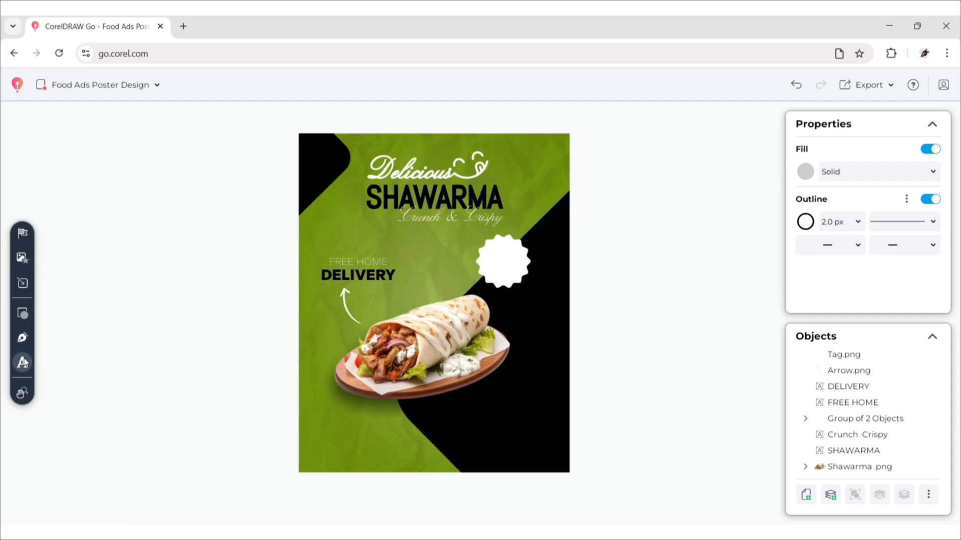
{"action": "left_click_drag", "start_coordinate": [495, 256], "coordinate": [509, 274]}
{"action": "type", "text": "3"}
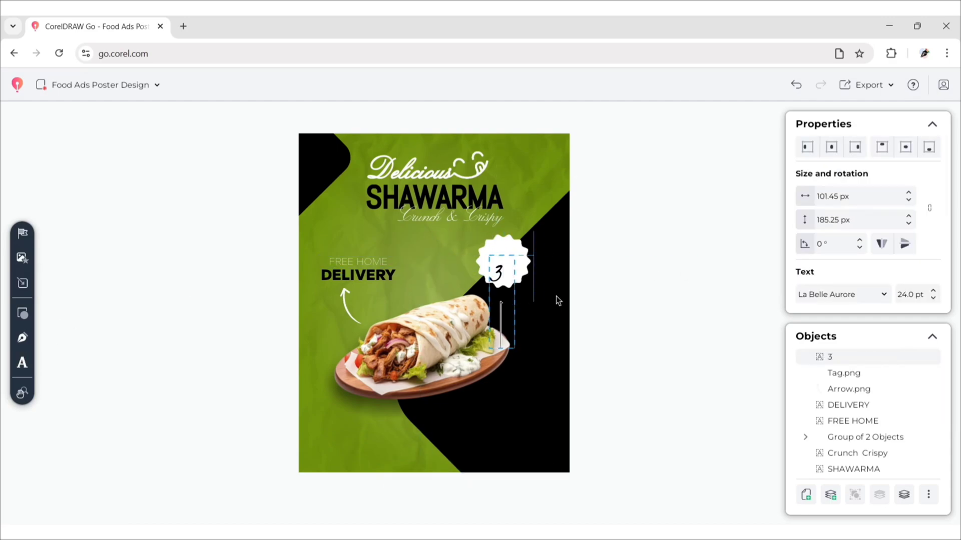
{"action": "type", "text": "0"}
{"action": "left_click", "coordinate": [505, 279]}
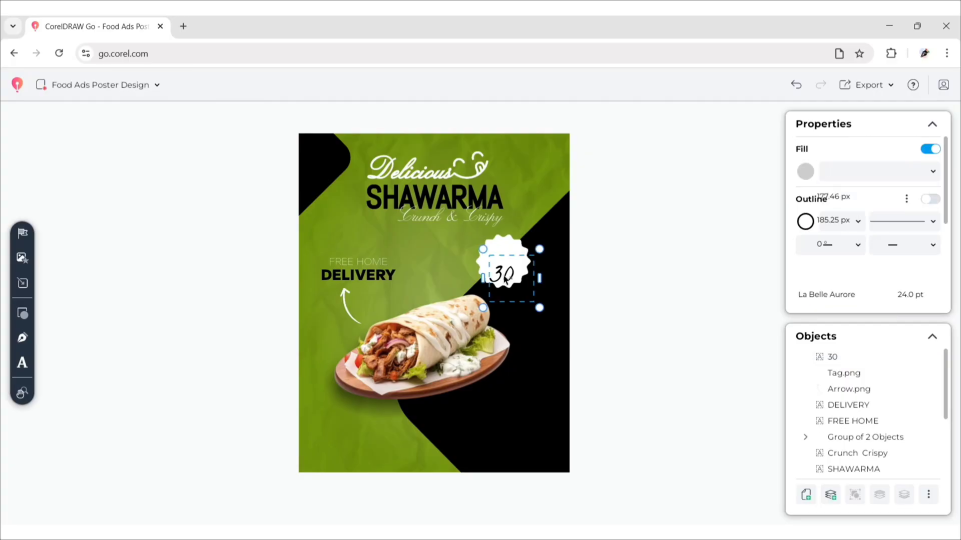
{"action": "scroll", "coordinate": [869, 225], "scroll_direction": "down", "scroll_amount": 3}
{"action": "left_click", "coordinate": [885, 153]}
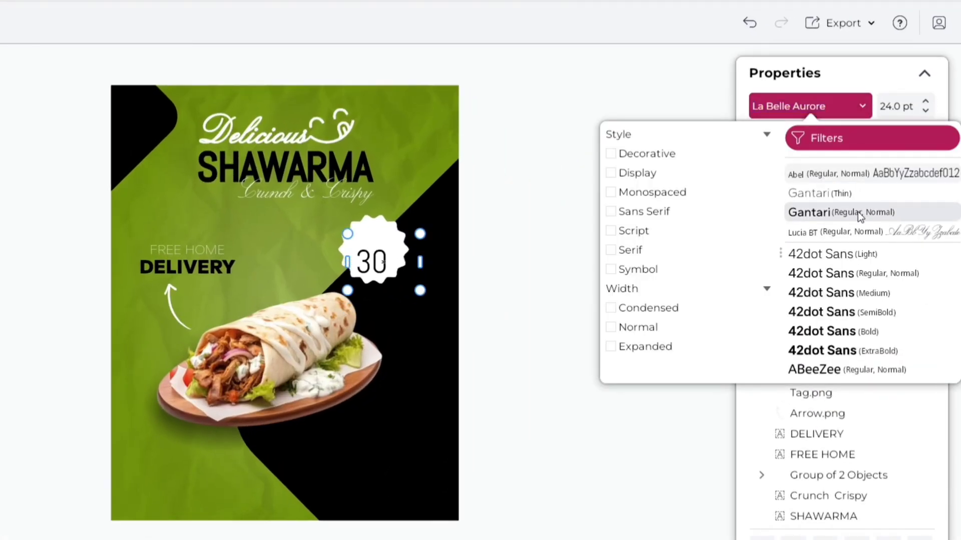
{"action": "left_click", "coordinate": [887, 80]}
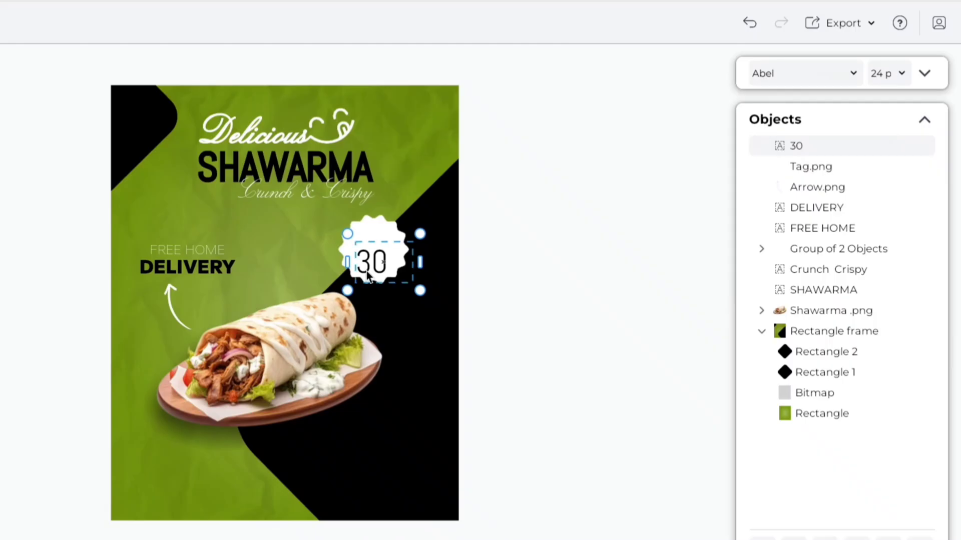
Step: Set the 30 text to 30 pt with a character spacing of -25%
{"action": "left_click", "coordinate": [925, 73]}
{"action": "triple_click", "coordinate": [911, 102]}
{"action": "type", "text": "30"}
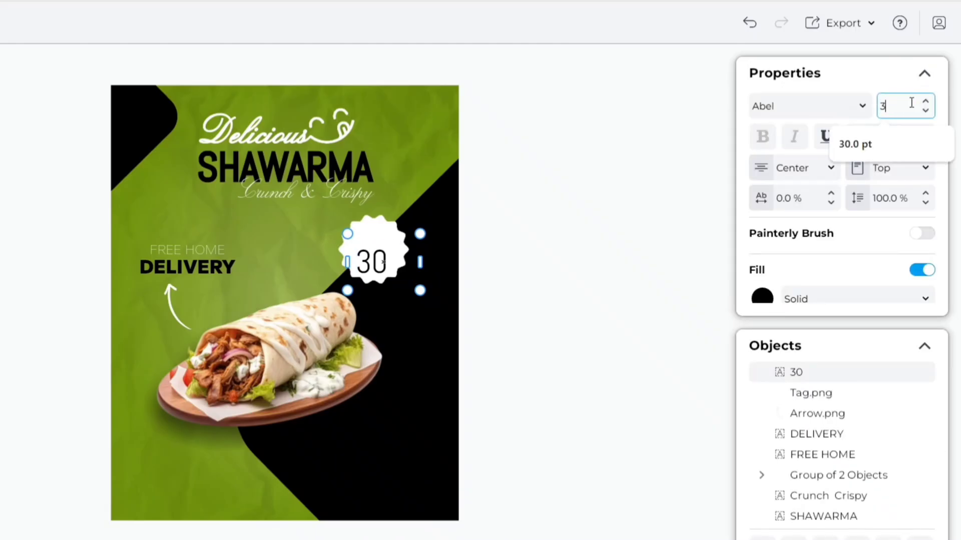
{"action": "left_click", "coordinate": [808, 199]}
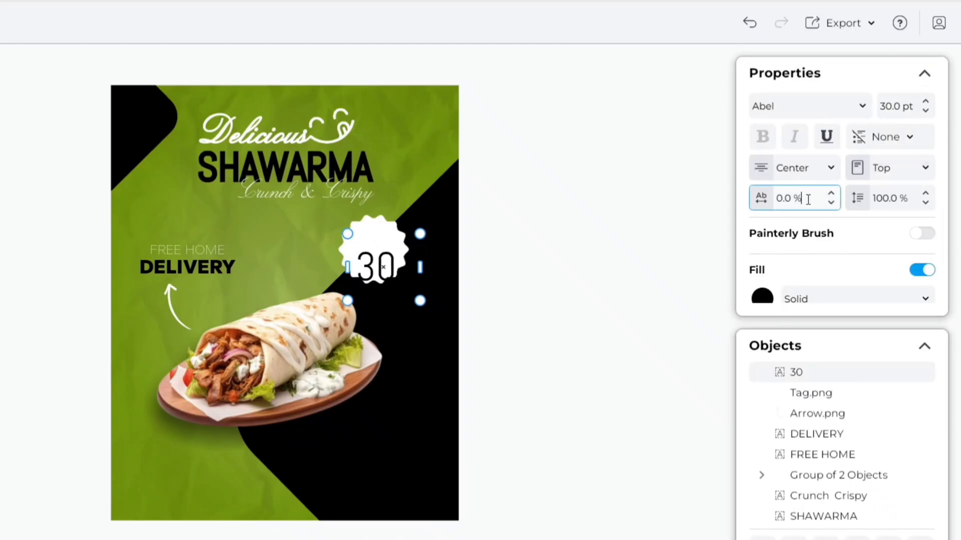
{"action": "type", "text": "-25"}
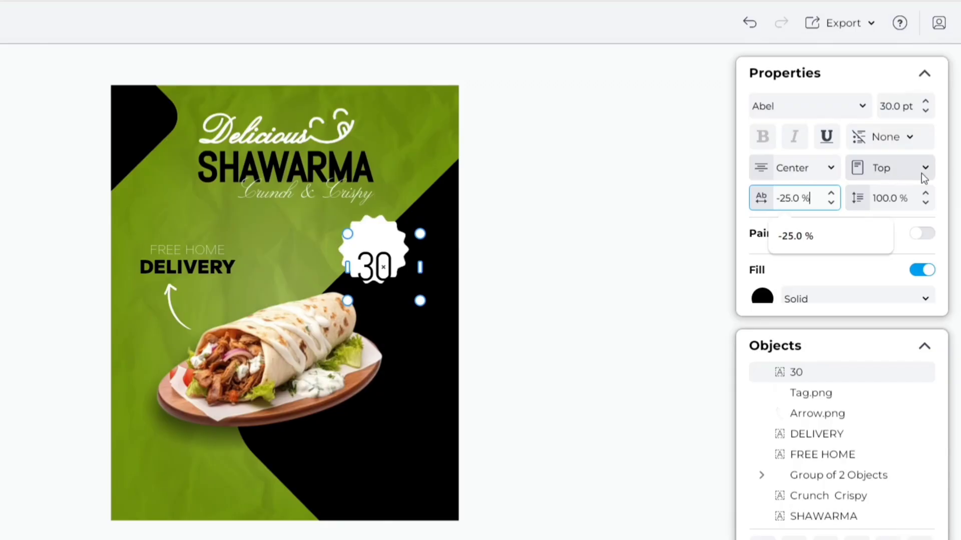
Step: Give the 30 text a 4.0 px outline and move it up inside the tag
{"action": "scroll", "coordinate": [931, 175], "scroll_direction": "up", "scroll_amount": 4}
{"action": "scroll", "coordinate": [944, 200], "scroll_direction": "down", "scroll_amount": 5}
{"action": "left_click", "coordinate": [922, 251]}
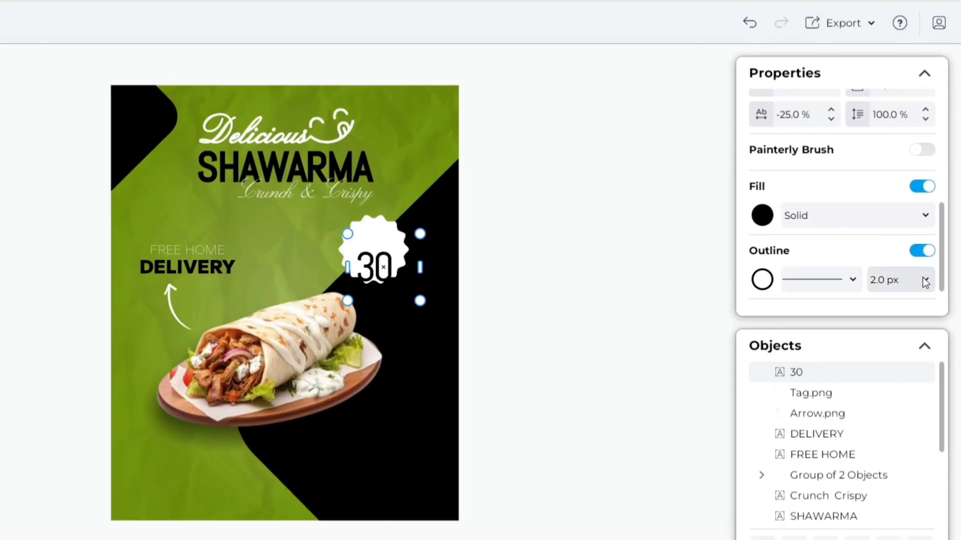
{"action": "left_click", "coordinate": [901, 280]}
{"action": "left_click", "coordinate": [898, 400]}
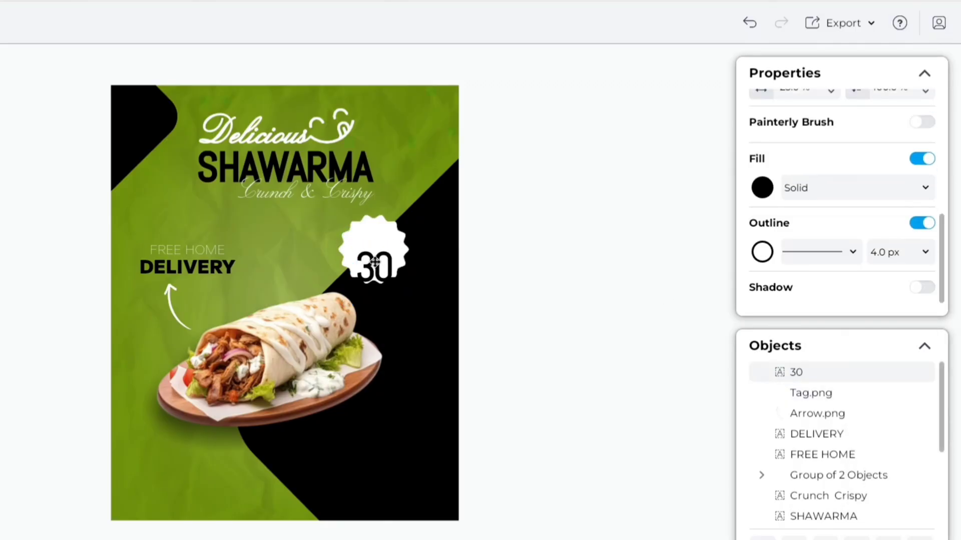
{"action": "left_click_drag", "start_coordinate": [383, 268], "coordinate": [373, 248]}
{"action": "left_click", "coordinate": [547, 264]}
Step: Duplicate the DELIVERY text, move the copy up toward the tag and change its wording to %
{"action": "left_click", "coordinate": [170, 270]}
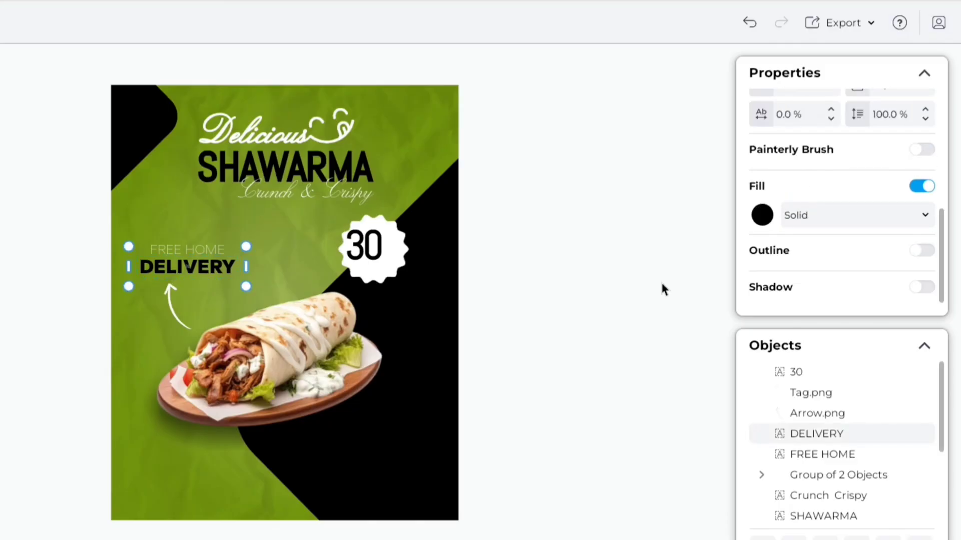
{"action": "key", "text": "ctrl+d"}
{"action": "left_click_drag", "start_coordinate": [225, 243], "coordinate": [281, 230]}
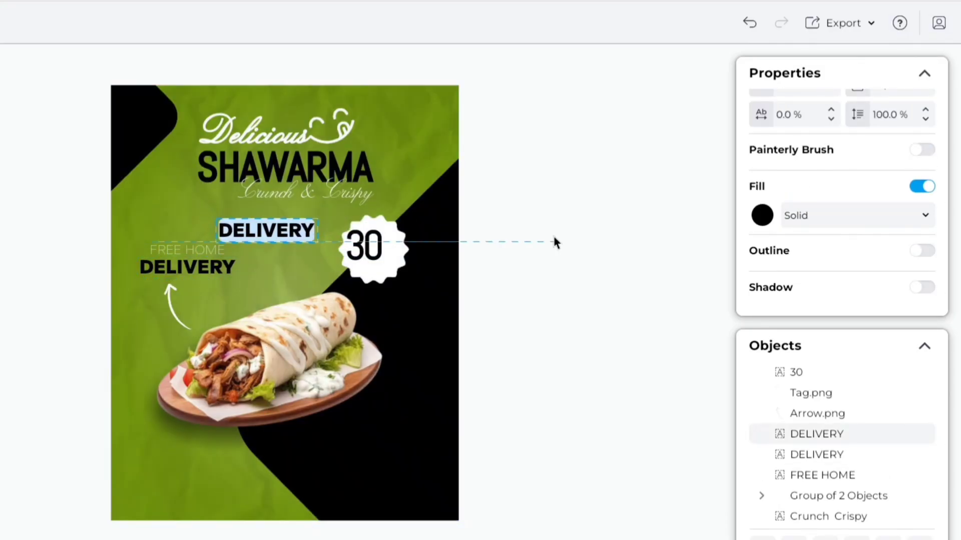
{"action": "type", "text": "%"}
{"action": "left_click", "coordinate": [622, 260]}
Step: Set the % sign to 10 pt and place it on the tag beside the 30
{"action": "left_click", "coordinate": [274, 233]}
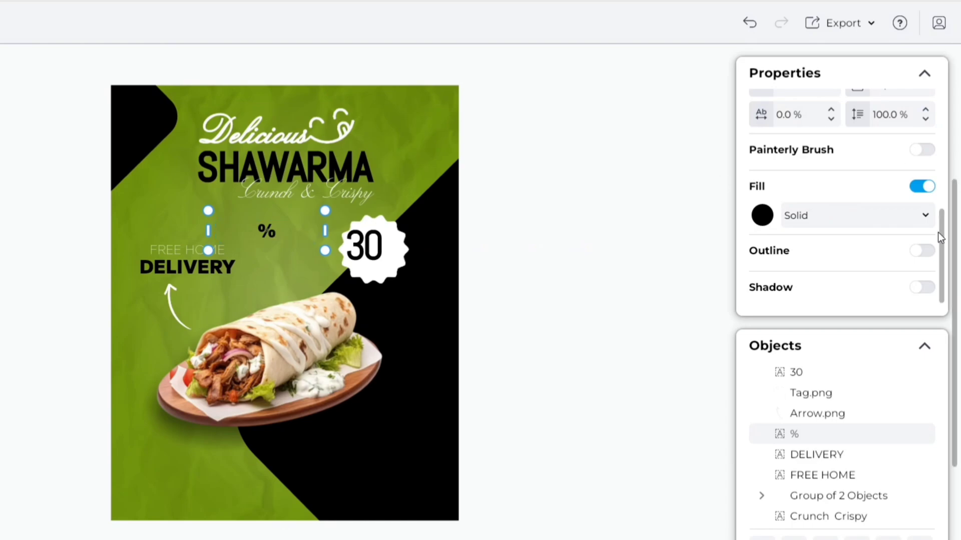
{"action": "scroll", "coordinate": [920, 193], "scroll_direction": "up", "scroll_amount": 3}
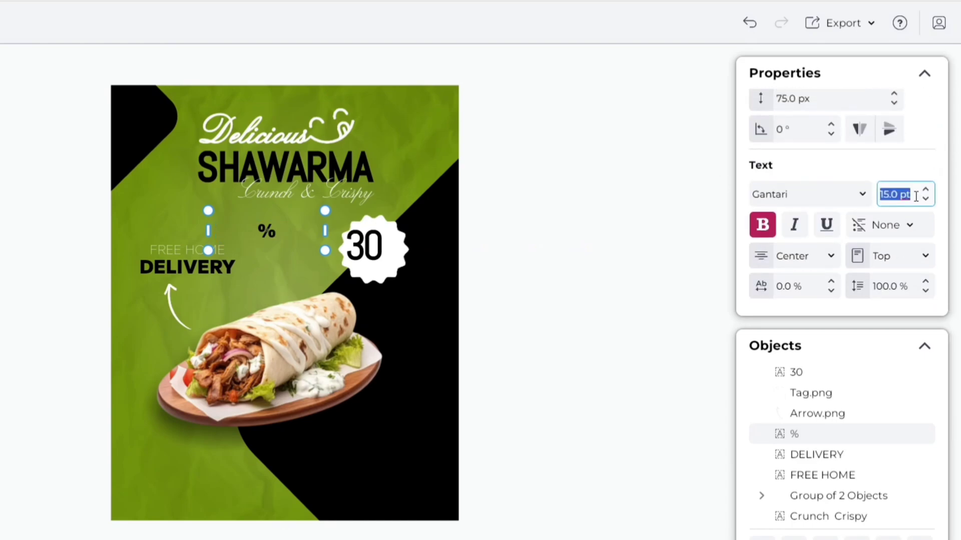
{"action": "type", "text": "10"}
{"action": "key", "text": "Return"}
{"action": "left_click", "coordinate": [260, 228]}
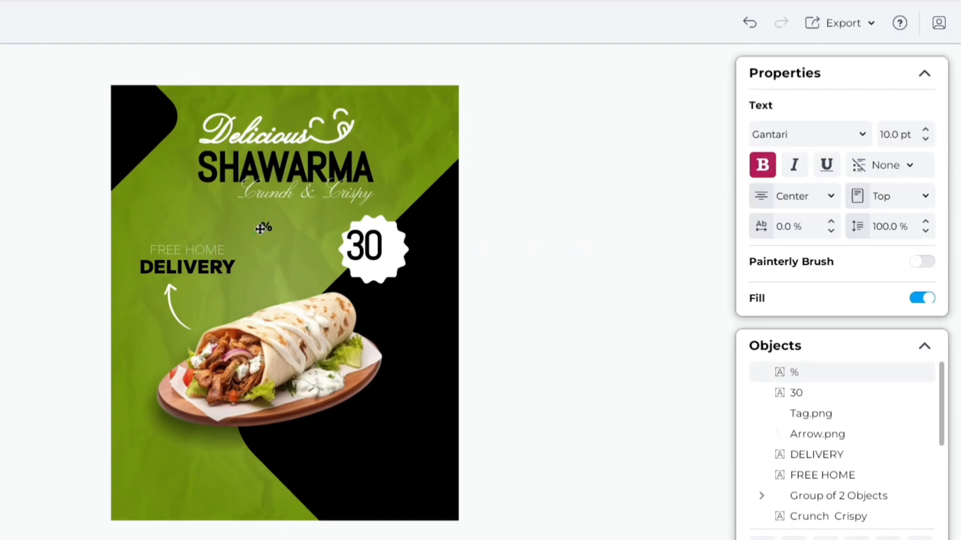
{"action": "left_click_drag", "start_coordinate": [261, 228], "coordinate": [391, 243]}
{"action": "left_click", "coordinate": [491, 283]}
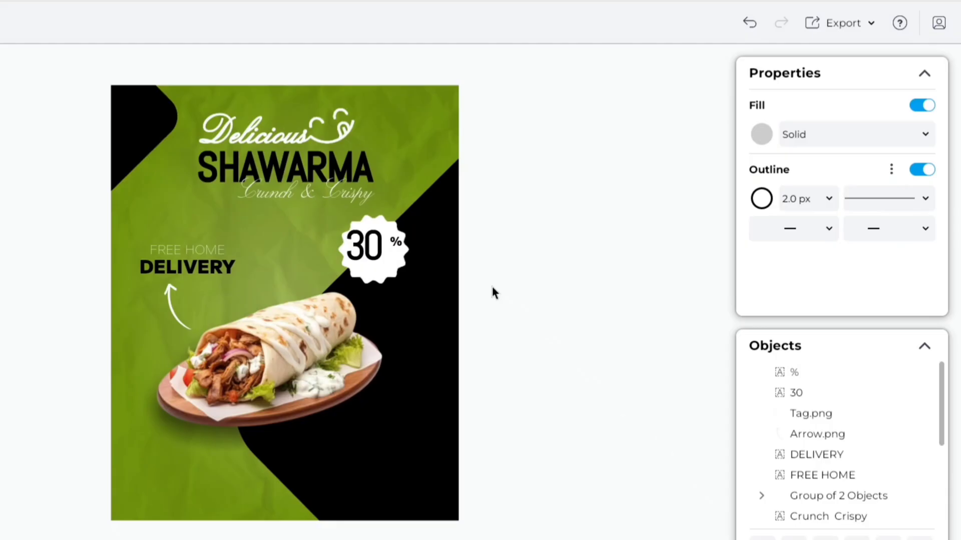
Step: Duplicate the % sign, place the copy directly beneath it and change its wording to OFF
{"action": "left_click", "coordinate": [398, 244]}
{"action": "left_click_drag", "start_coordinate": [455, 242], "coordinate": [397, 255]}
{"action": "key", "text": "ctrl+d"}
{"action": "double_click", "coordinate": [388, 265]}
{"action": "type", "text": "OFF"}
{"action": "left_click", "coordinate": [526, 266]}
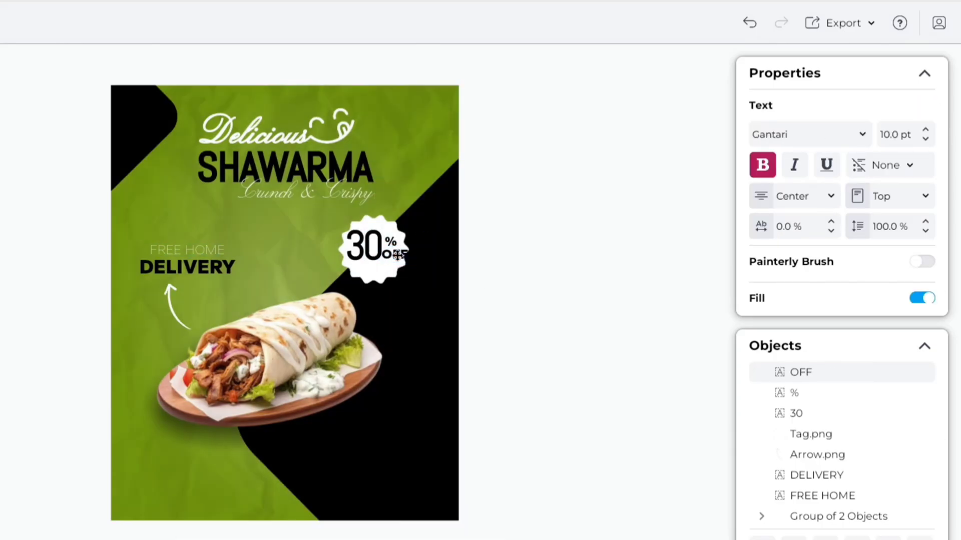
Step: Left-align the OFF and % texts and line OFF up beneath the % sign, next to the 30
{"action": "left_click", "coordinate": [825, 195]}
{"action": "left_click", "coordinate": [789, 239]}
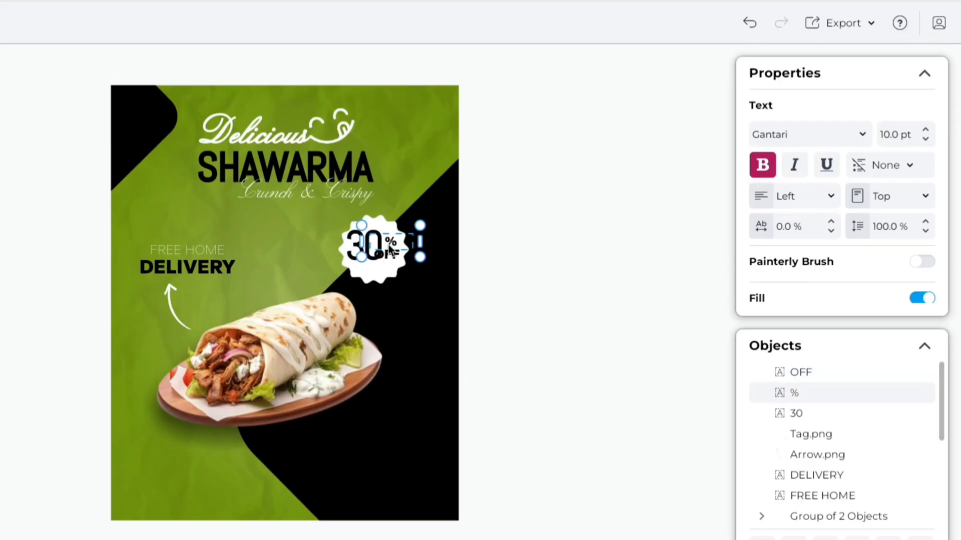
{"action": "left_click", "coordinate": [831, 196]}
{"action": "left_click", "coordinate": [781, 240]}
{"action": "left_click", "coordinate": [425, 254]}
{"action": "left_click", "coordinate": [401, 244]}
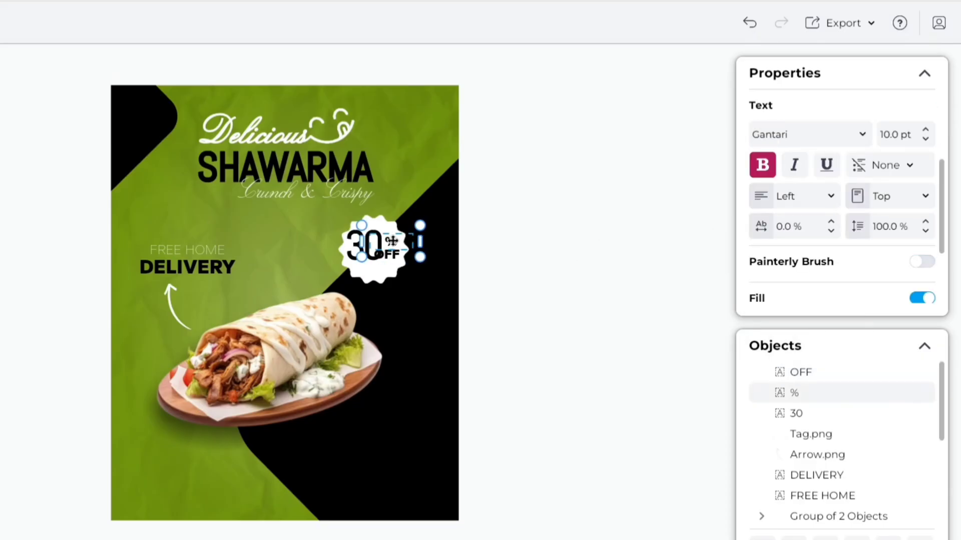
{"action": "mouse_move", "coordinate": [400, 244]}
{"action": "left_mouse_down"}
{"action": "mouse_move", "coordinate": [393, 242]}
{"action": "mouse_move", "coordinate": [402, 255]}
{"action": "left_mouse_up"}
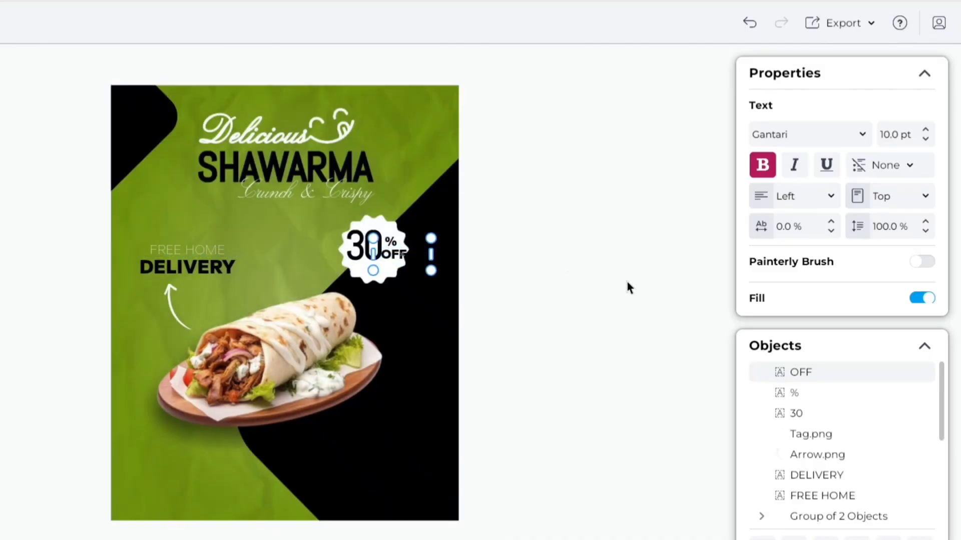
{"action": "left_click", "coordinate": [620, 285]}
{"action": "left_click", "coordinate": [394, 259]}
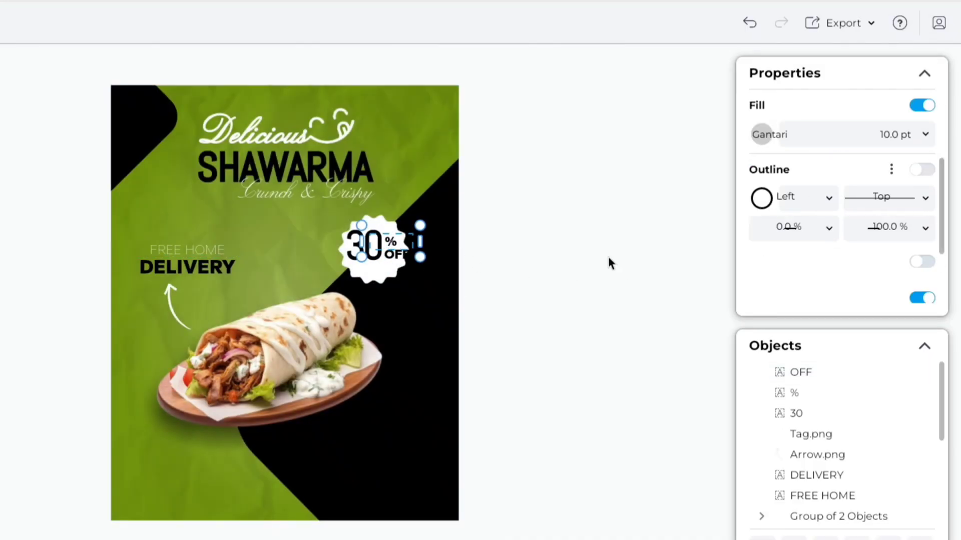
{"action": "left_click", "coordinate": [577, 260]}
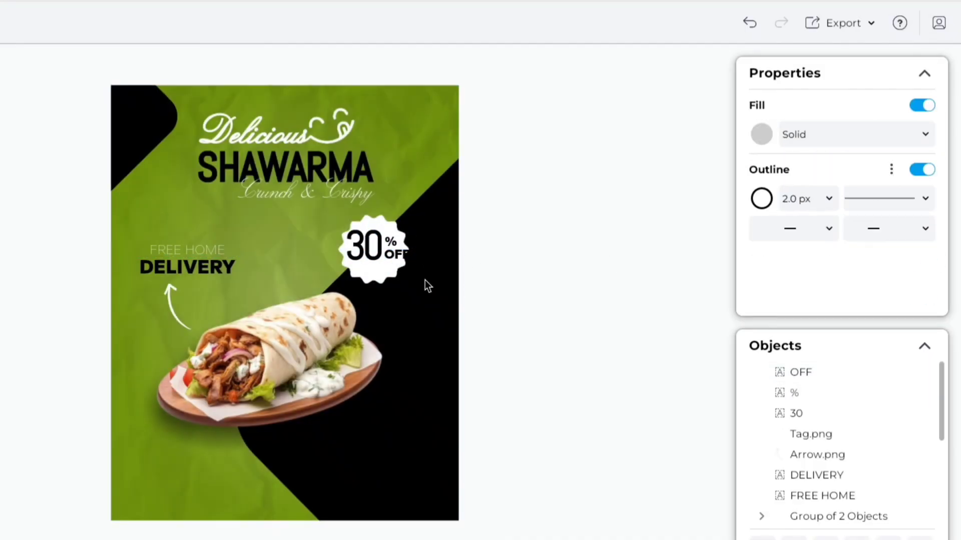
Step: Enlarge the white tag to about 259 × 259 px so it surrounds the discount text
{"action": "left_click", "coordinate": [373, 280]}
{"action": "left_click_drag", "start_coordinate": [416, 298], "coordinate": [436, 301]}
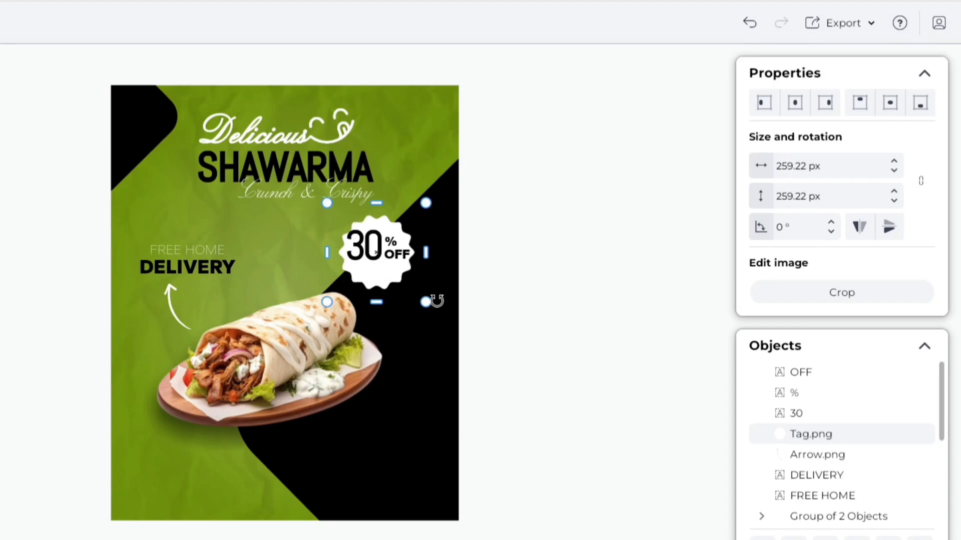
{"action": "left_click", "coordinate": [539, 265]}
Step: Group the 30, % and OFF texts and move the group down to the tag's vertical middle
{"action": "left_click", "coordinate": [365, 250]}
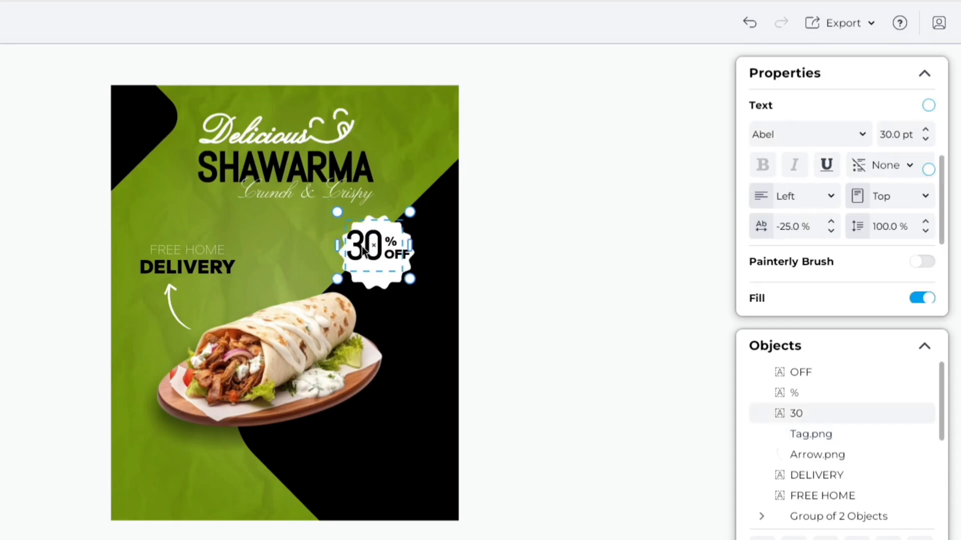
{"action": "left_click", "coordinate": [398, 245], "text": "shift"}
{"action": "left_click", "coordinate": [397, 256], "text": "shift"}
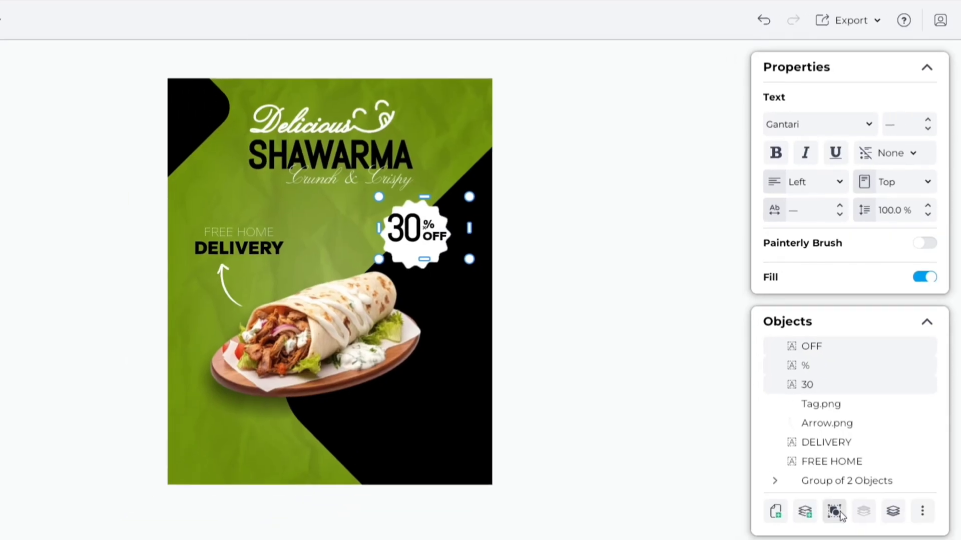
{"action": "left_click", "coordinate": [834, 509]}
{"action": "left_click", "coordinate": [684, 371]}
{"action": "left_click", "coordinate": [413, 231]}
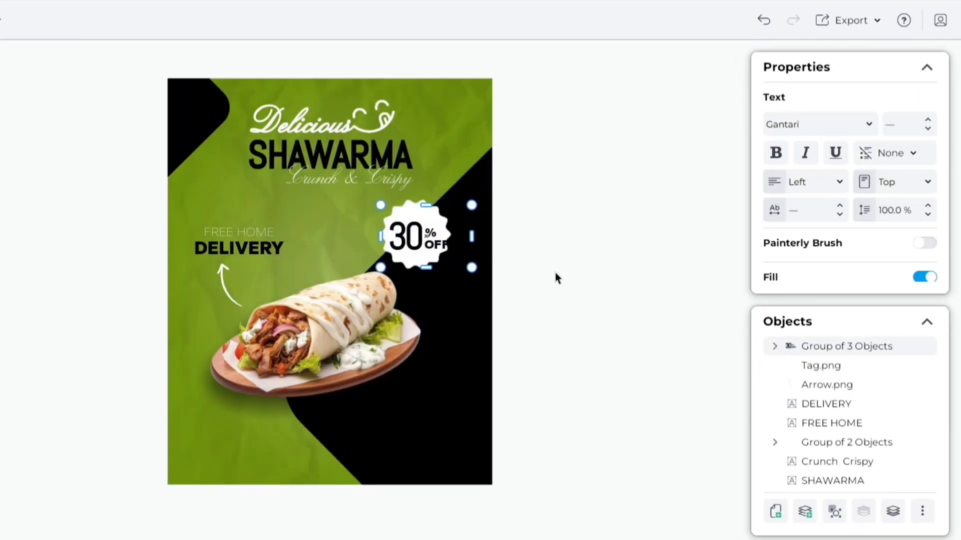
Step: Enlarge the tag a little around the text, group it with the 30% OFF text and scale the whole badge down
{"action": "left_click", "coordinate": [453, 270]}
{"action": "left_click_drag", "start_coordinate": [461, 279], "coordinate": [473, 287]}
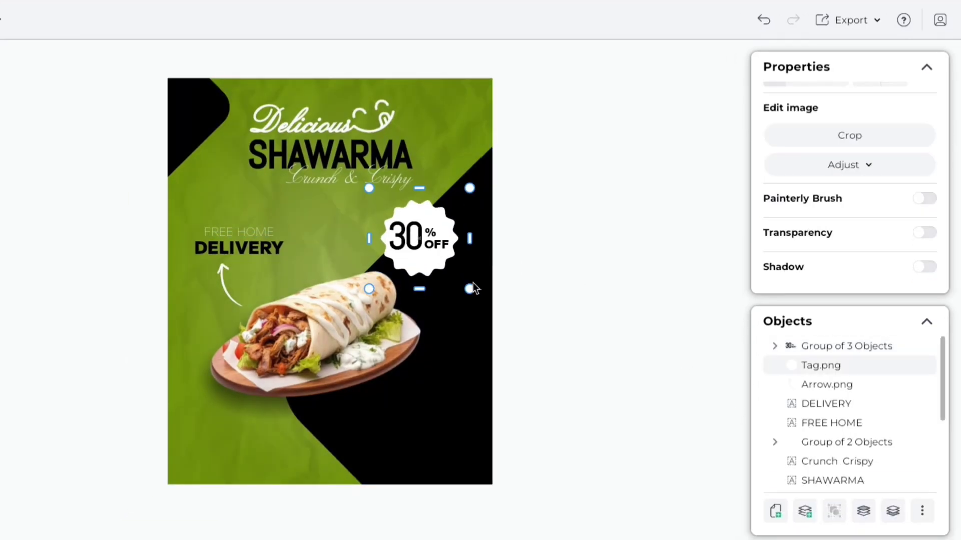
{"action": "left_click", "coordinate": [422, 250]}
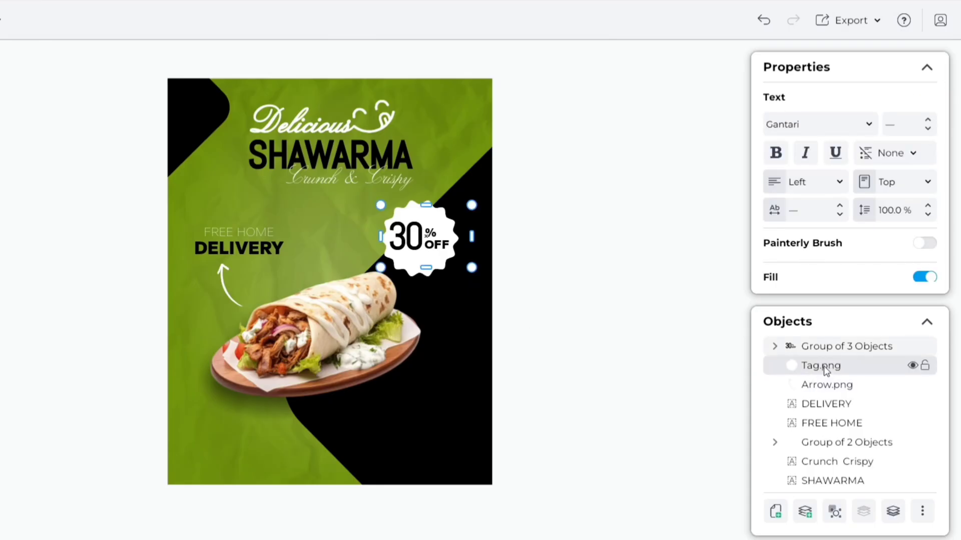
{"action": "left_click", "coordinate": [834, 510]}
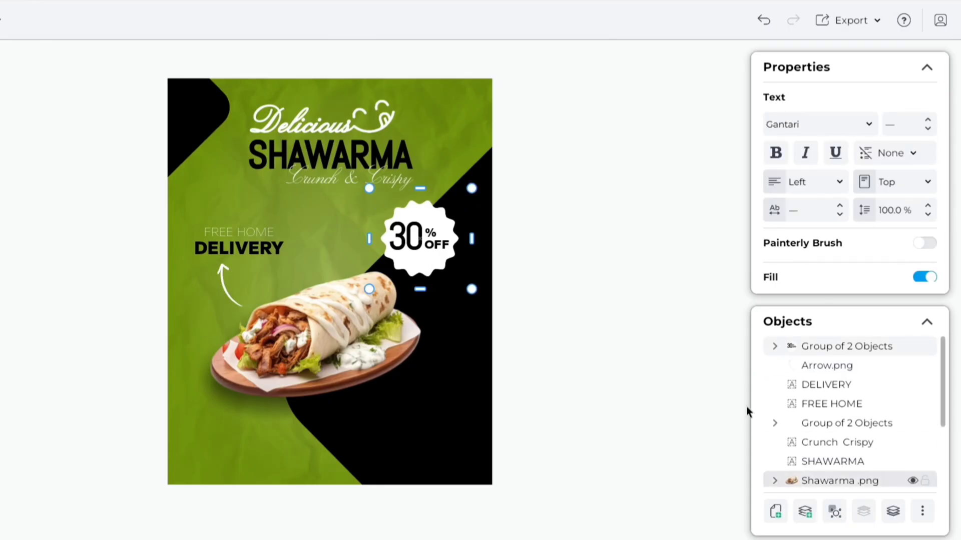
{"action": "left_click_drag", "start_coordinate": [472, 289], "coordinate": [460, 275]}
{"action": "left_click", "coordinate": [564, 282]}
Step: Duplicate the arrow, place the copy beneath the 30% OFF tag beside the shawarma and mirror it horizontally
{"action": "left_click", "coordinate": [255, 301]}
{"action": "key", "text": "ctrl+d"}
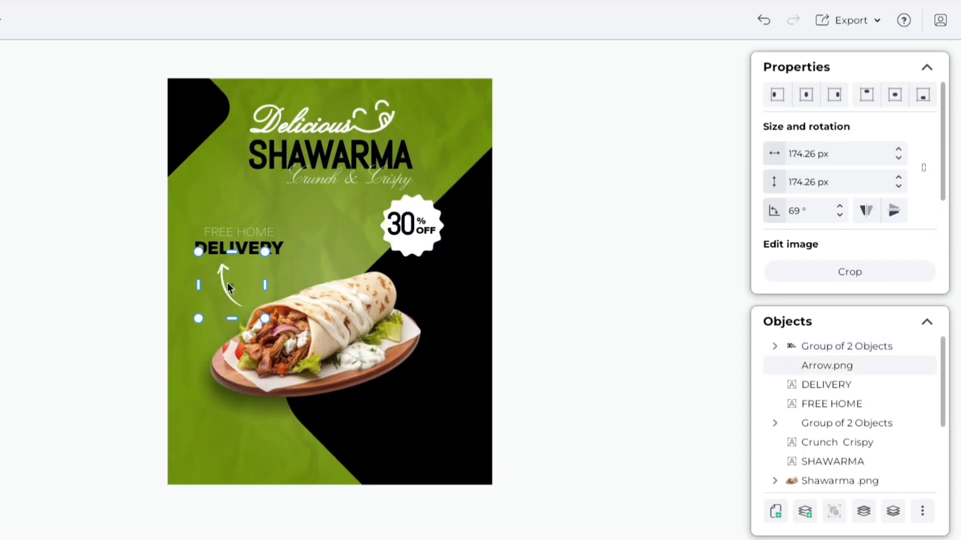
{"action": "left_click_drag", "start_coordinate": [252, 265], "coordinate": [432, 290]}
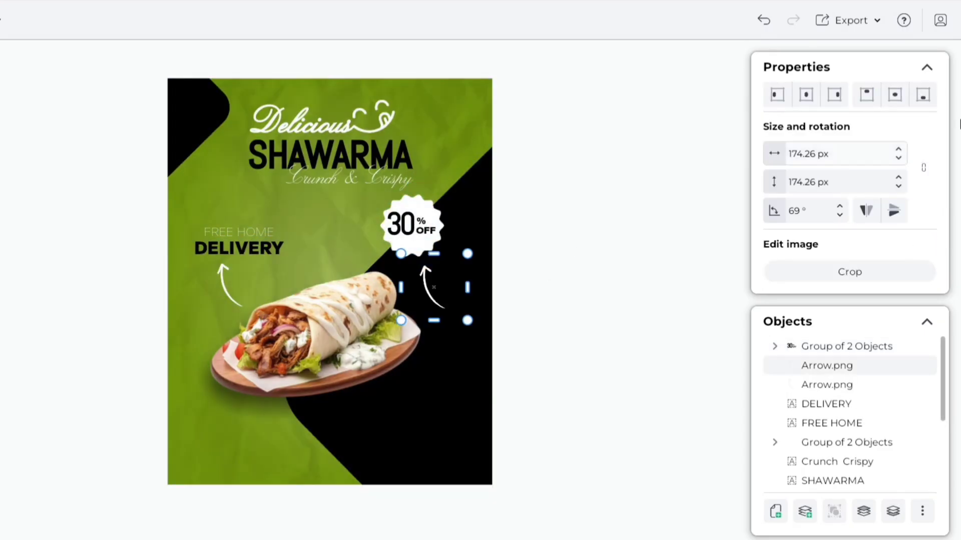
{"action": "left_click_drag", "start_coordinate": [475, 328], "coordinate": [497, 319]}
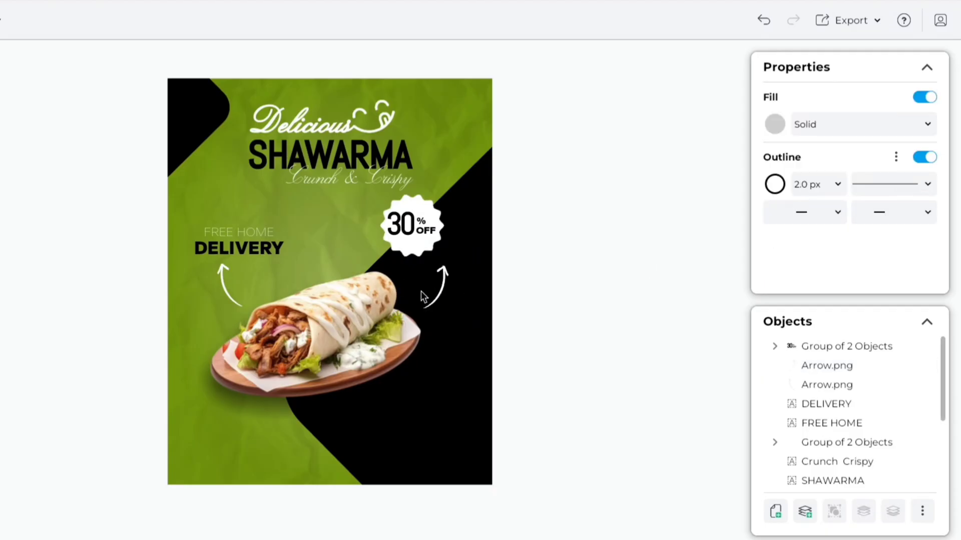
Step: Draw a circle about 118 px in diameter above the FREE HOME text
{"action": "left_click", "coordinate": [576, 325]}
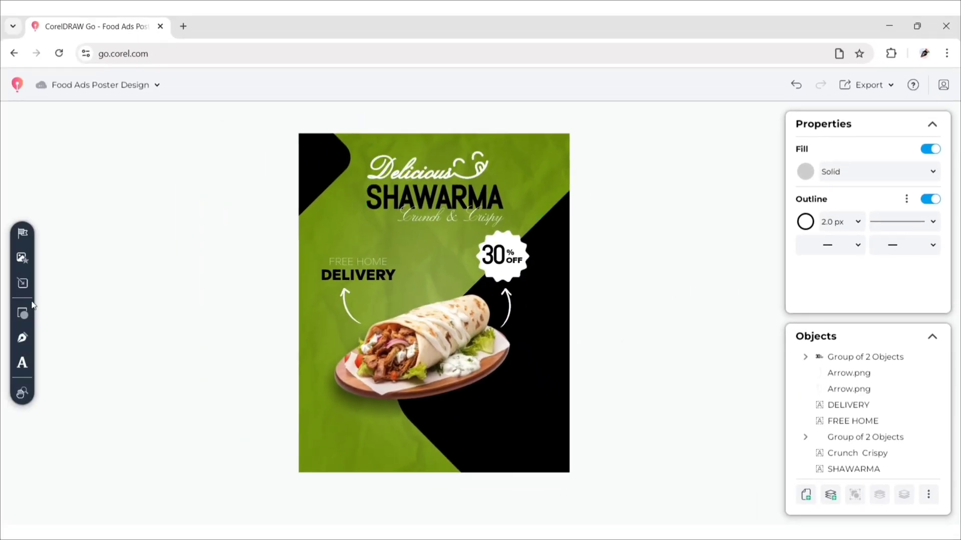
{"action": "left_click", "coordinate": [22, 313]}
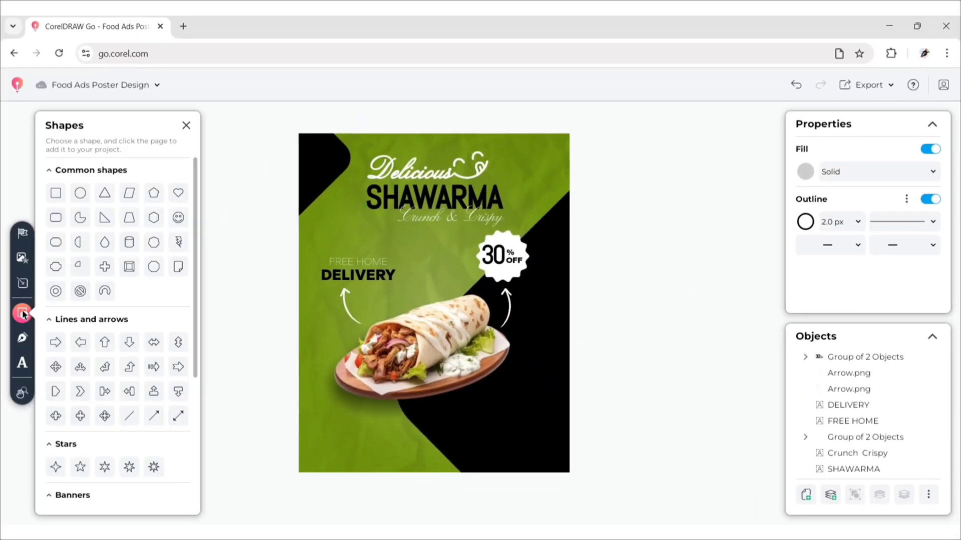
{"action": "left_click", "coordinate": [80, 193]}
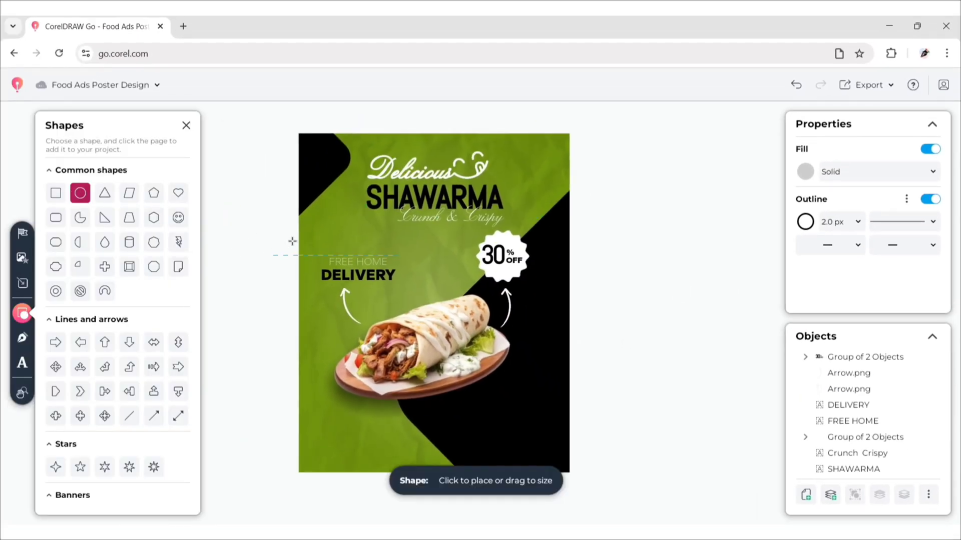
{"action": "left_click", "coordinate": [352, 233]}
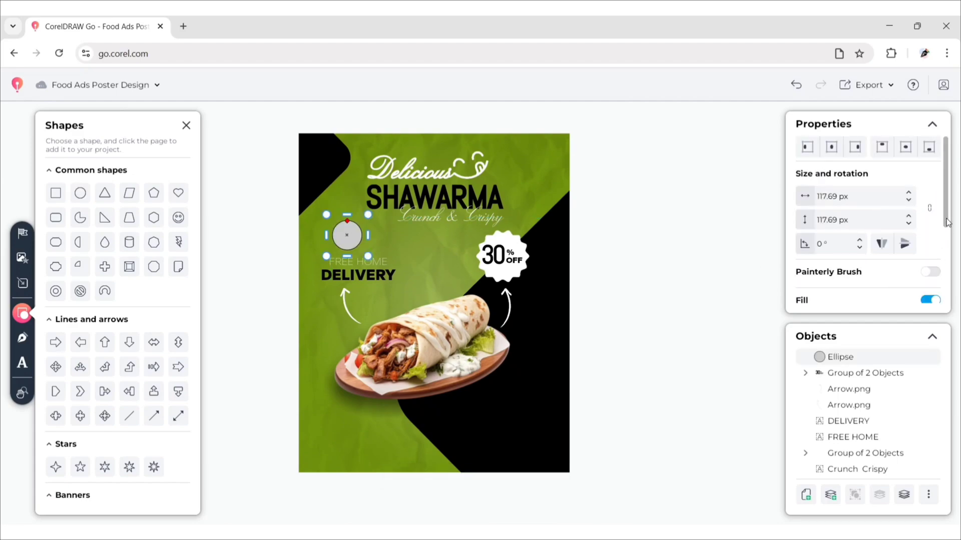
Step: Turn off the circle's outline and fill it with solid white
{"action": "scroll", "coordinate": [947, 225], "scroll_direction": "down", "scroll_amount": 3}
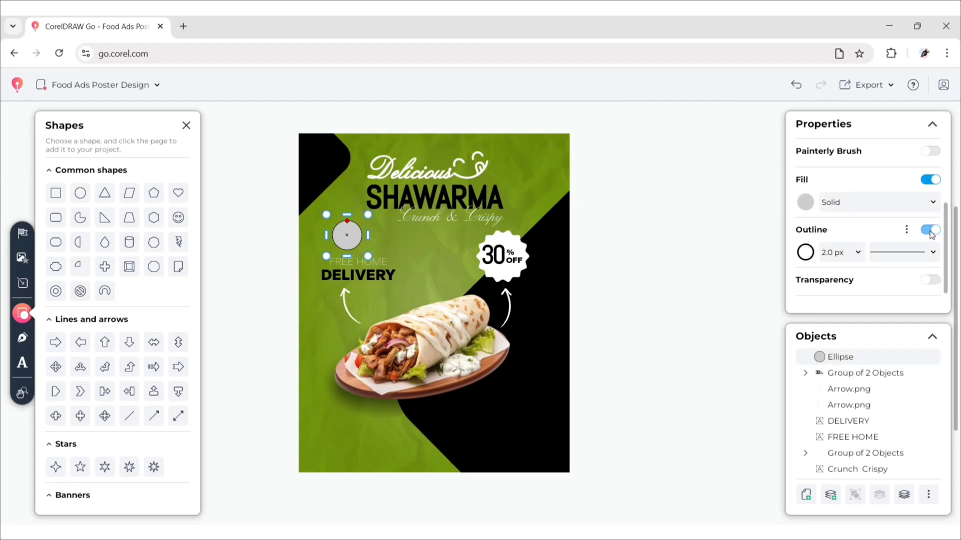
{"action": "left_click", "coordinate": [931, 230]}
{"action": "left_click", "coordinate": [806, 207]}
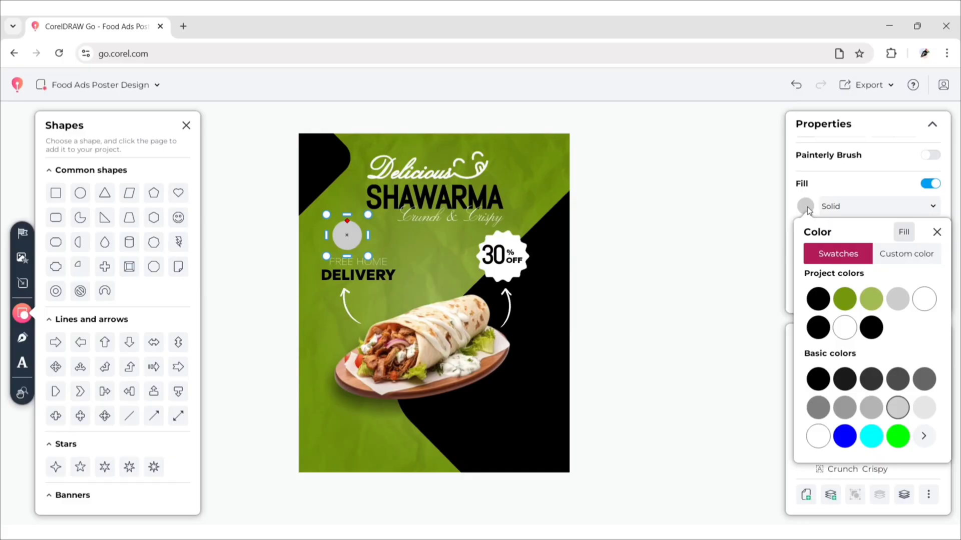
{"action": "left_click", "coordinate": [924, 300]}
Step: Move the white circle to the lower part of the black area and resize it to about 76 × 76 px
{"action": "left_click_drag", "start_coordinate": [347, 235], "coordinate": [498, 438]}
{"action": "left_click", "coordinate": [689, 426]}
{"action": "left_click", "coordinate": [488, 444]}
{"action": "left_click", "coordinate": [594, 442]}
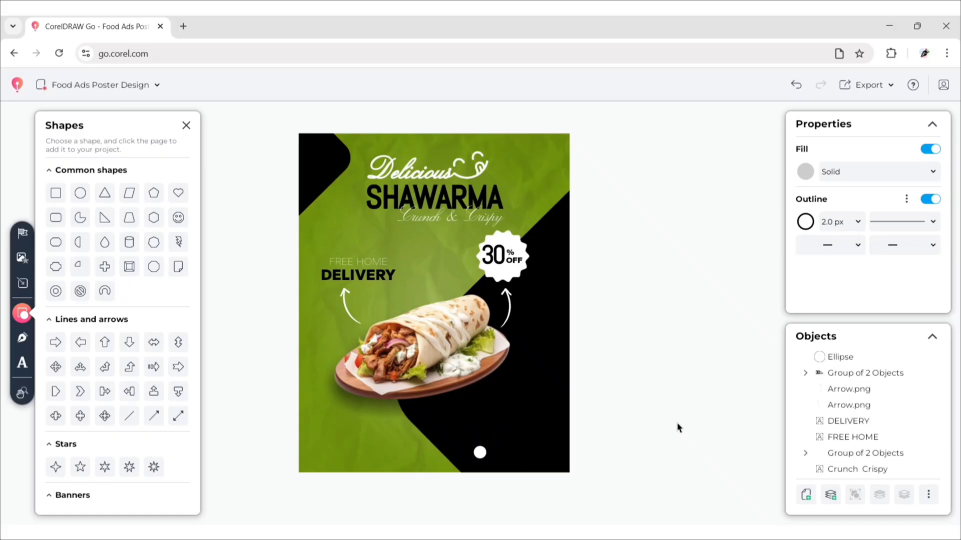
{"action": "scroll", "coordinate": [677, 422], "scroll_direction": "up", "scroll_amount": 2}
{"action": "scroll", "coordinate": [591, 302], "scroll_direction": "up", "scroll_amount": 3}
{"action": "left_click_drag", "start_coordinate": [609, 232], "coordinate": [689, 82]}
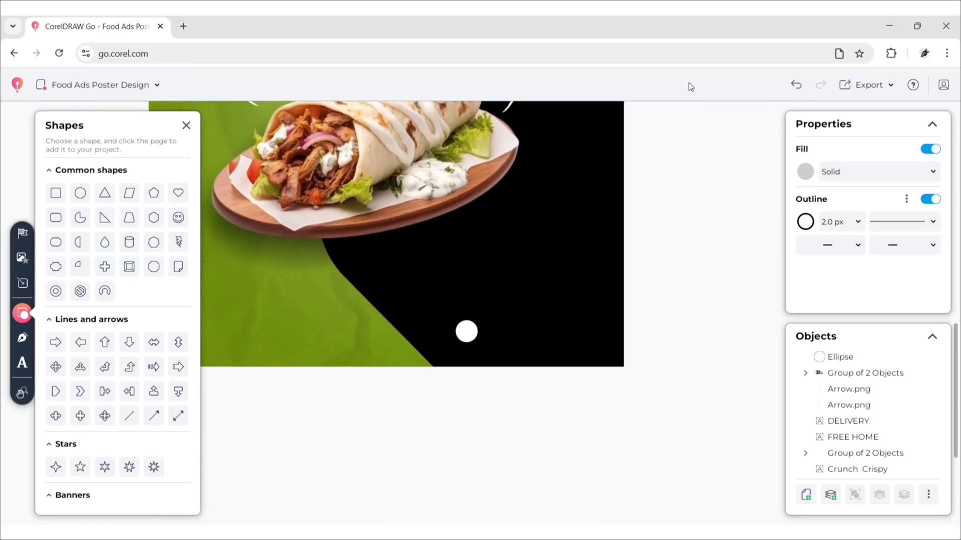
{"action": "left_click", "coordinate": [466, 335]}
{"action": "left_click_drag", "start_coordinate": [478, 320], "coordinate": [490, 304]}
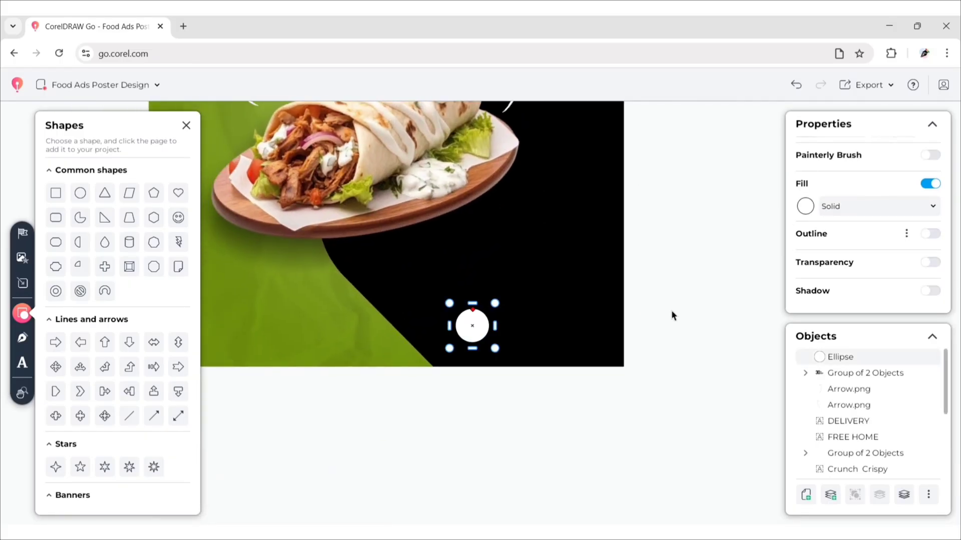
{"action": "left_click", "coordinate": [671, 315]}
Step: Import IG.png, scale it to about 66 × 66 px and centre it on the white circle
{"action": "left_click", "coordinate": [23, 283]}
{"action": "left_click", "coordinate": [93, 332]}
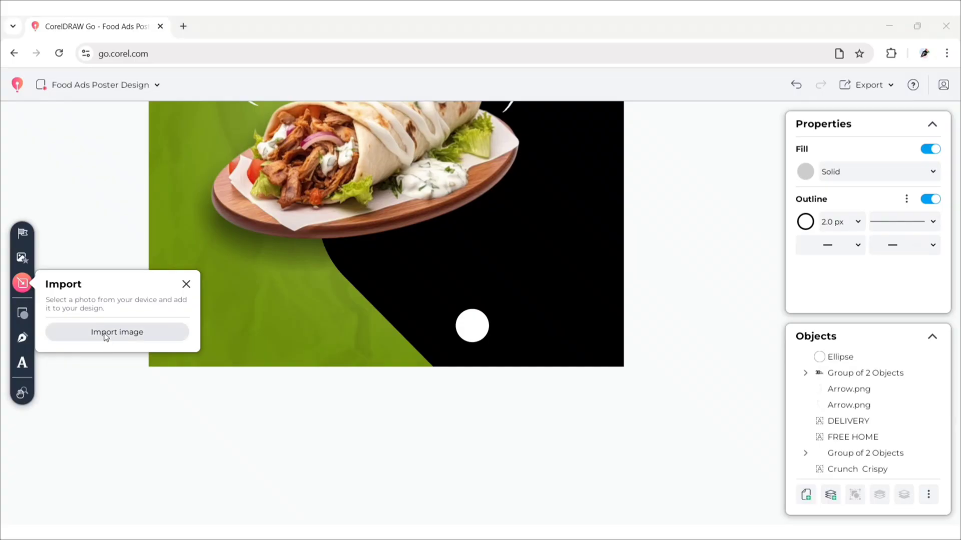
{"action": "left_click", "coordinate": [134, 230]}
{"action": "left_click", "coordinate": [372, 289]}
{"action": "left_click", "coordinate": [472, 314]}
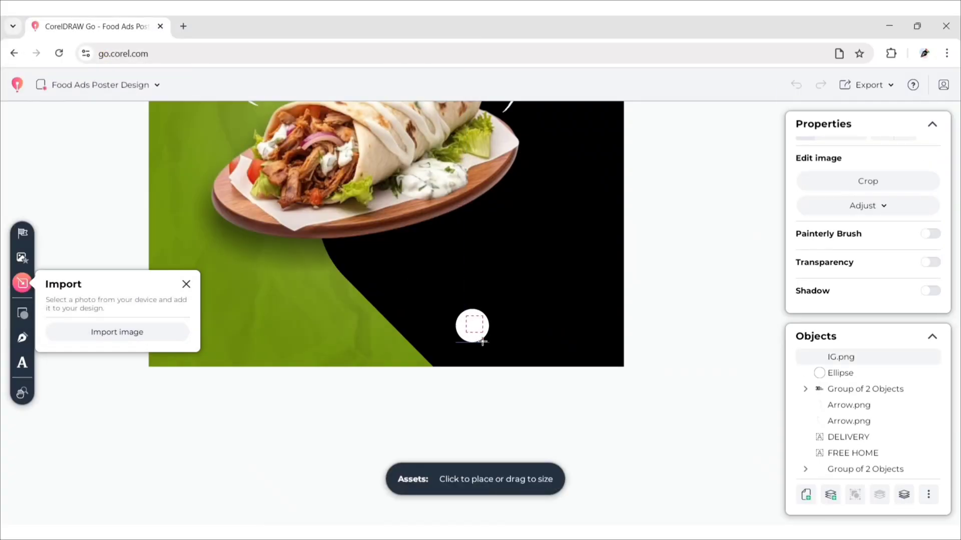
{"action": "left_click_drag", "start_coordinate": [483, 343], "coordinate": [484, 344]}
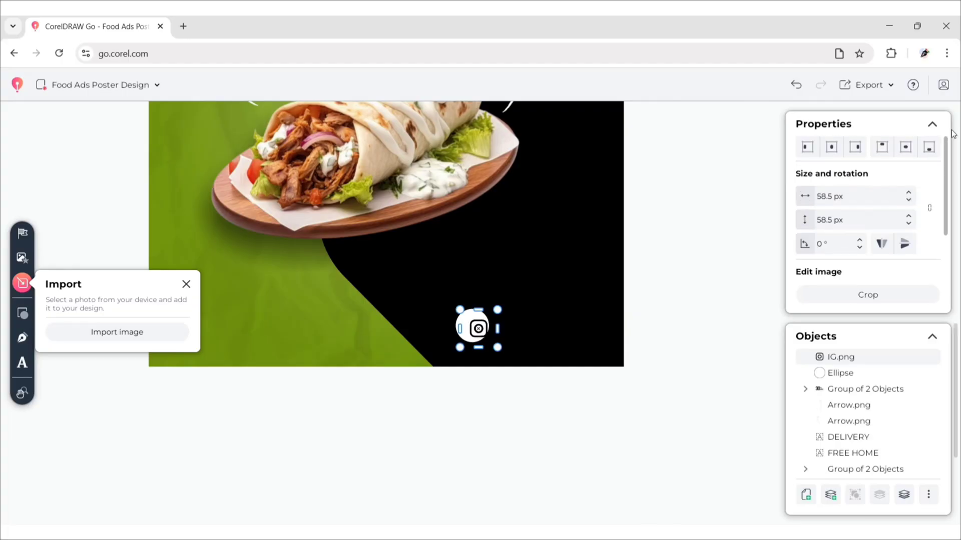
{"action": "left_click_drag", "start_coordinate": [478, 329], "coordinate": [479, 328]}
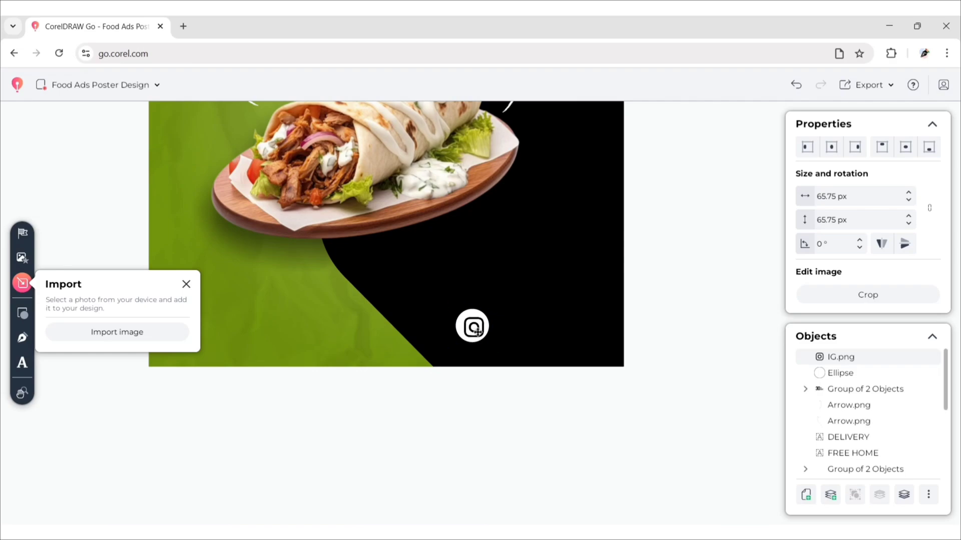
{"action": "left_click_drag", "start_coordinate": [478, 331], "coordinate": [478, 329]}
{"action": "left_click", "coordinate": [588, 399]}
Step: Duplicate the white circle and place the copy level with and just right of the Instagram icon
{"action": "left_click", "coordinate": [843, 373]}
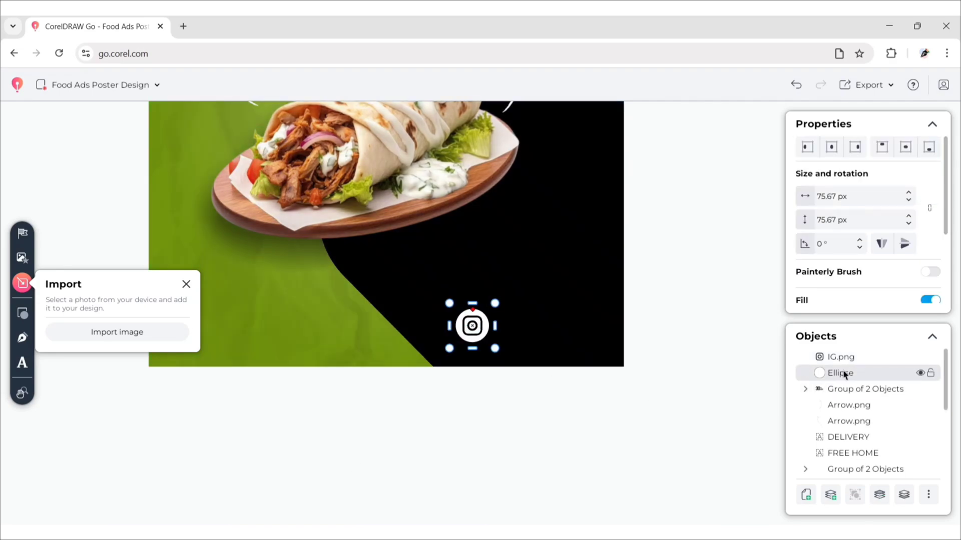
{"action": "key", "text": "ctrl+d"}
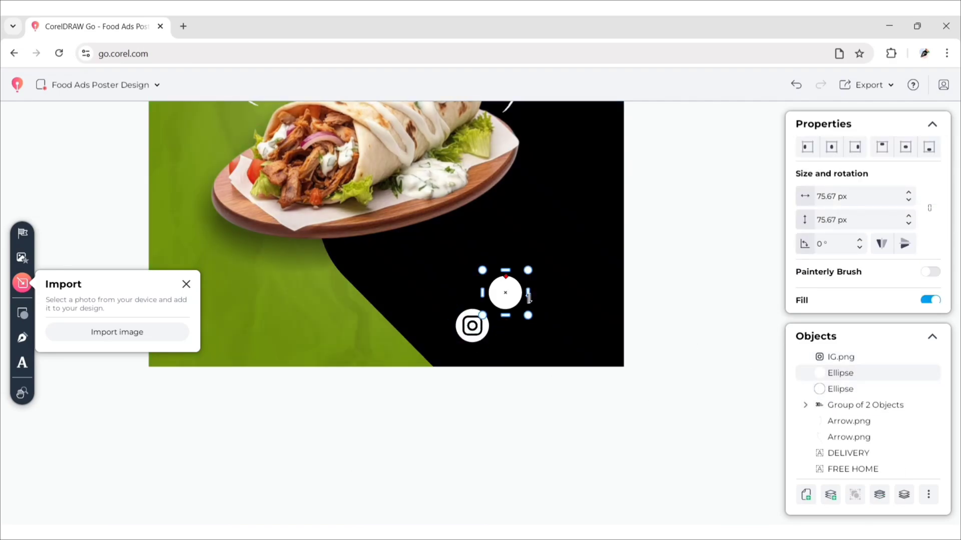
{"action": "left_click_drag", "start_coordinate": [510, 295], "coordinate": [517, 329]}
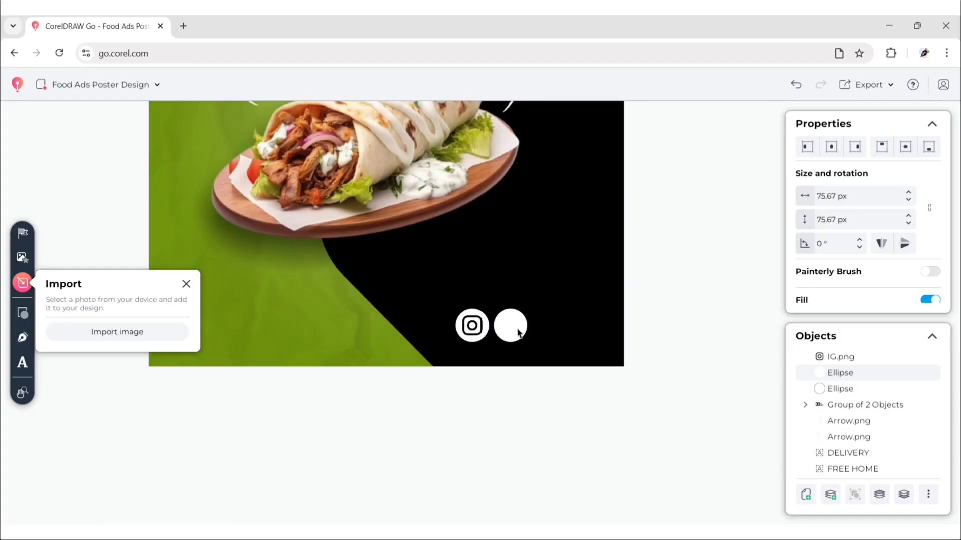
Step: Group the Instagram icon with the white circle behind it
{"action": "left_click", "coordinate": [866, 375]}
{"action": "left_click", "coordinate": [860, 388]}
{"action": "left_click", "coordinate": [849, 358], "text": "ctrl"}
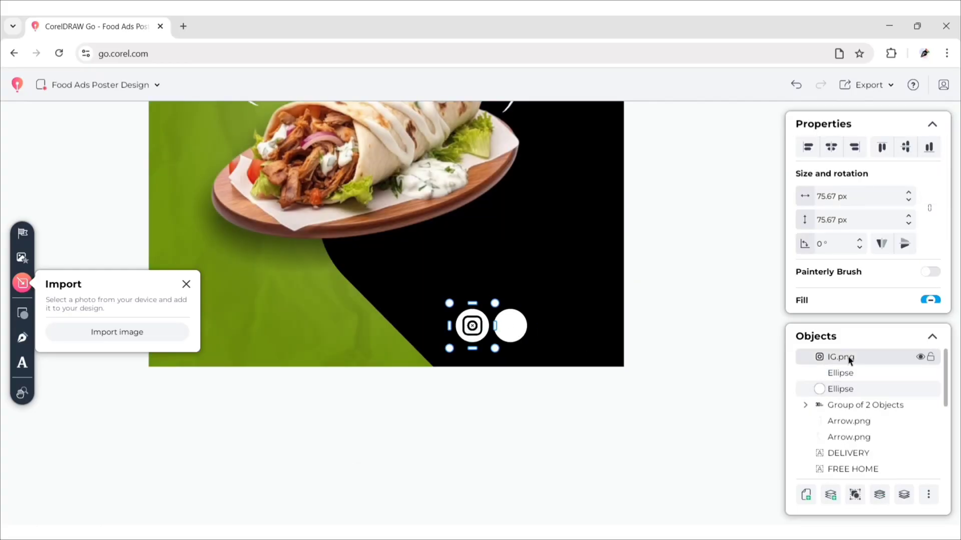
{"action": "left_click", "coordinate": [855, 496]}
{"action": "left_click", "coordinate": [712, 455]}
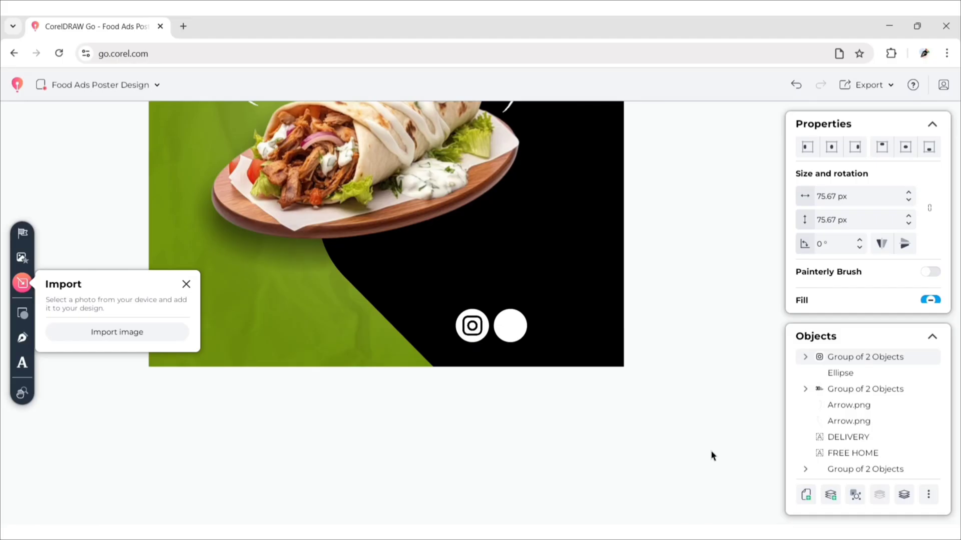
Step: Import Wp.png onto the second white circle and enlarge it slightly to fit
{"action": "left_click", "coordinate": [97, 334]}
{"action": "double_click", "coordinate": [290, 196]}
{"action": "left_click_drag", "start_coordinate": [499, 310], "coordinate": [531, 345]}
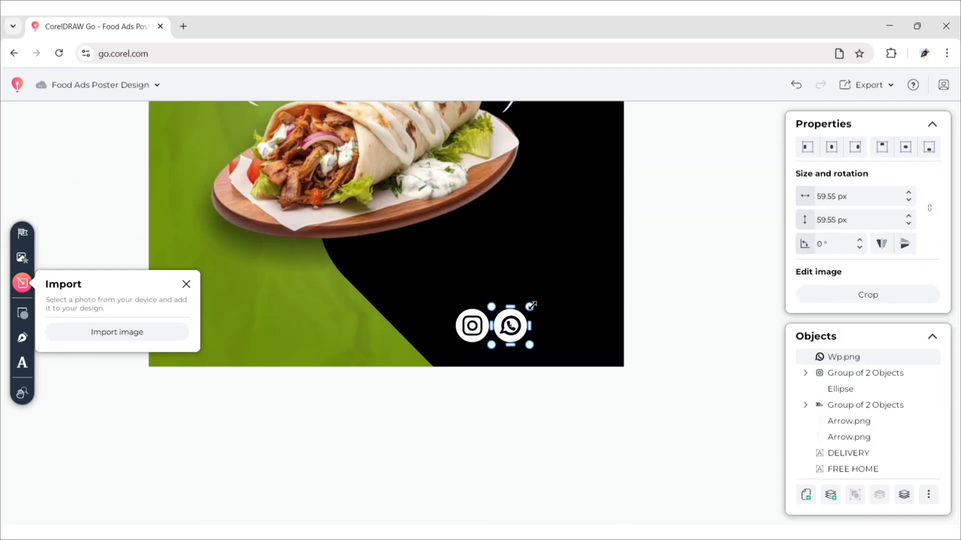
{"action": "left_click_drag", "start_coordinate": [530, 306], "coordinate": [532, 303]}
{"action": "left_click", "coordinate": [719, 306]}
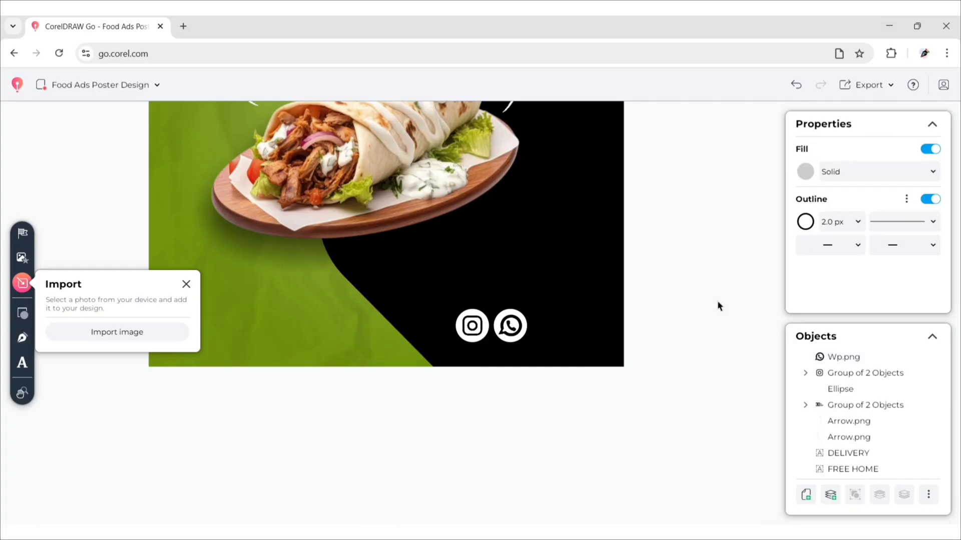
Step: Duplicate the white circle behind the WhatsApp icon and place the copy just right of it
{"action": "left_click", "coordinate": [841, 388]}
{"action": "key", "text": "ctrl+d"}
{"action": "left_click_drag", "start_coordinate": [546, 293], "coordinate": [570, 344]}
Step: Group the WhatsApp icon with its circle and import FB.png onto the third circle at about 61 × 61 px
{"action": "left_click", "coordinate": [848, 357], "text": "shift"}
{"action": "key", "text": "ctrl+g"}
{"action": "left_click", "coordinate": [110, 332]}
{"action": "double_click", "coordinate": [130, 195]}
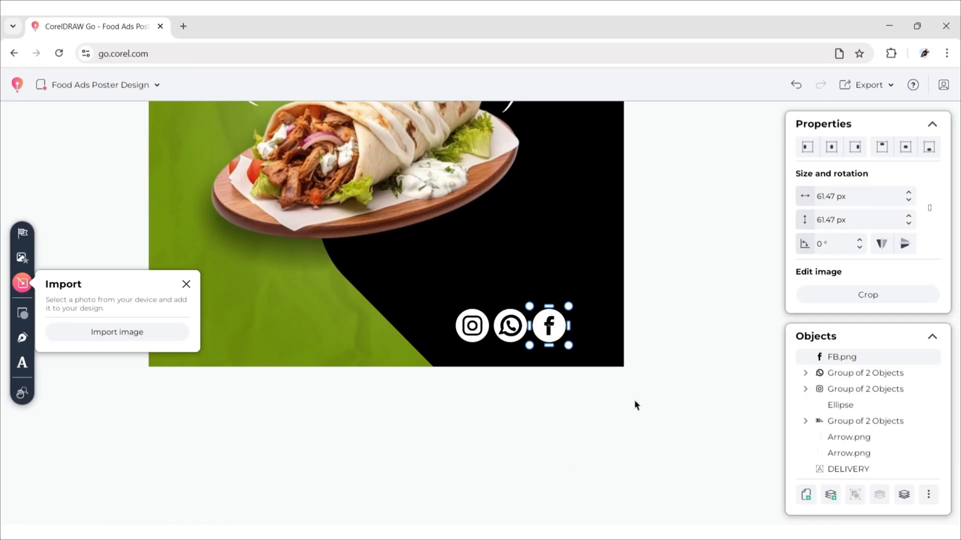
Step: Duplicate the white circle to the right of the Facebook icon and group the Facebook icon with its own circle
{"action": "left_click", "coordinate": [840, 405]}
{"action": "key", "text": "ctrl+d"}
{"action": "left_click_drag", "start_coordinate": [580, 288], "coordinate": [588, 325]}
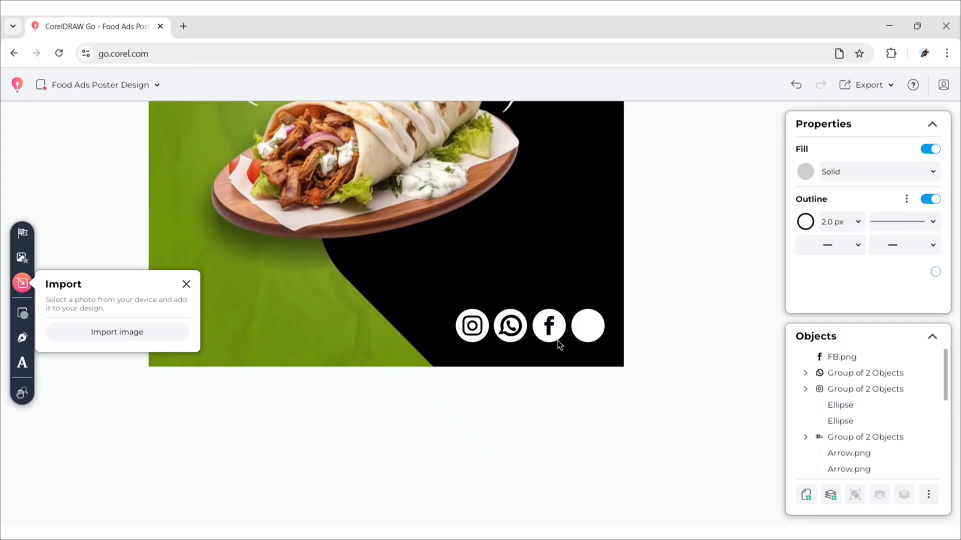
{"action": "left_click", "coordinate": [841, 421]}
{"action": "left_click", "coordinate": [841, 357], "text": "shift"}
{"action": "key", "text": "ctrl+g"}
Step: Import YT.png onto the fourth circle at about 65 × 65 px and group it with that circle
{"action": "left_click", "coordinate": [117, 332]}
{"action": "left_click", "coordinate": [320, 159]}
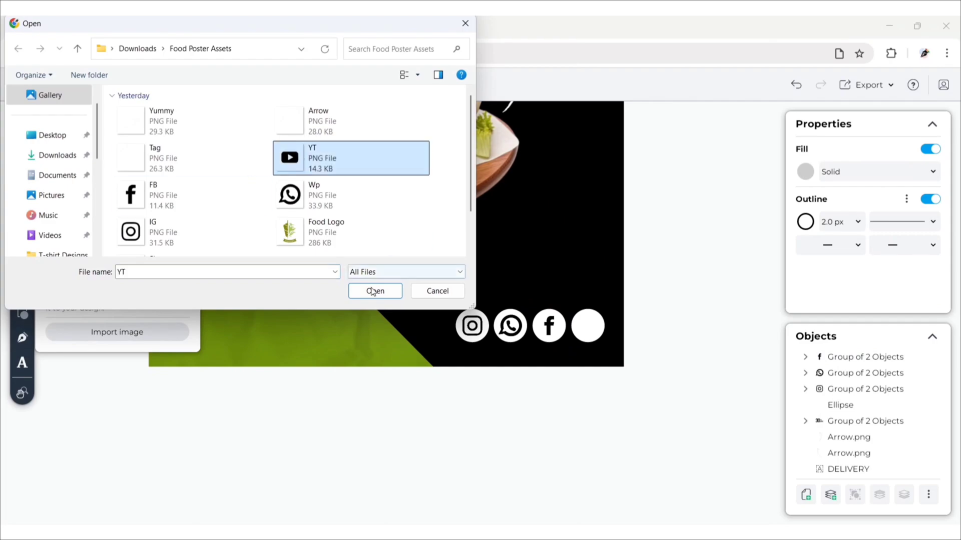
{"action": "left_click", "coordinate": [375, 290]}
{"action": "left_click_drag", "start_coordinate": [569, 306], "coordinate": [606, 344]}
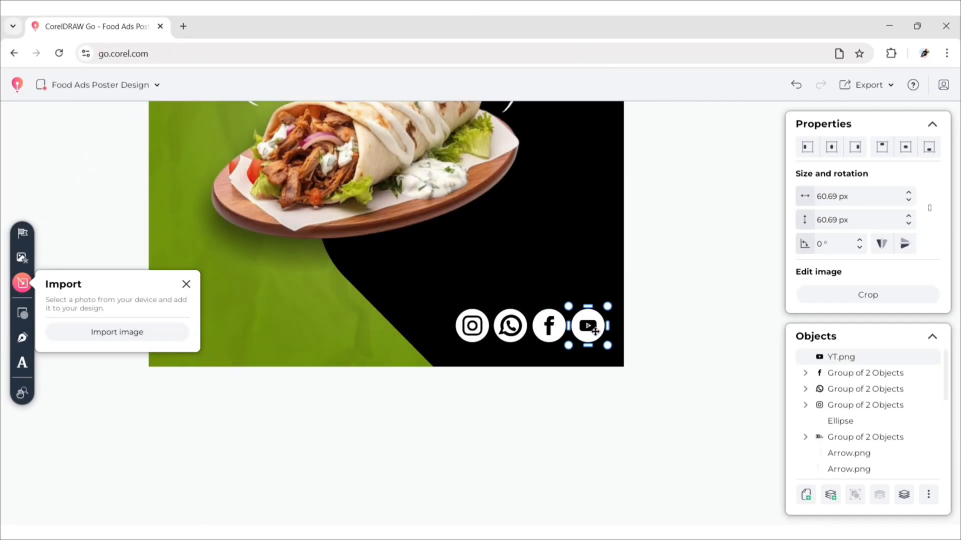
{"action": "left_click_drag", "start_coordinate": [607, 306], "coordinate": [610, 303]}
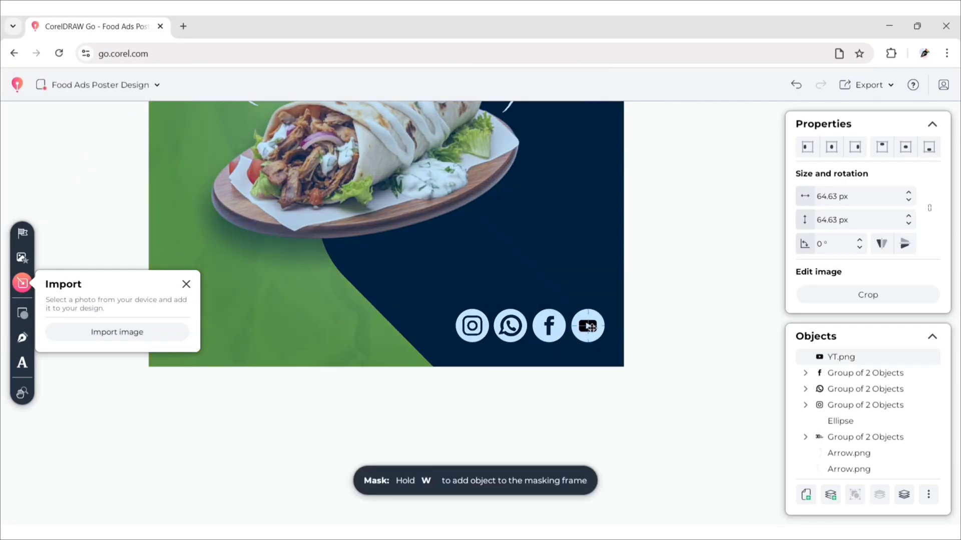
{"action": "left_click", "coordinate": [840, 421], "text": "shift"}
{"action": "left_click", "coordinate": [855, 495]}
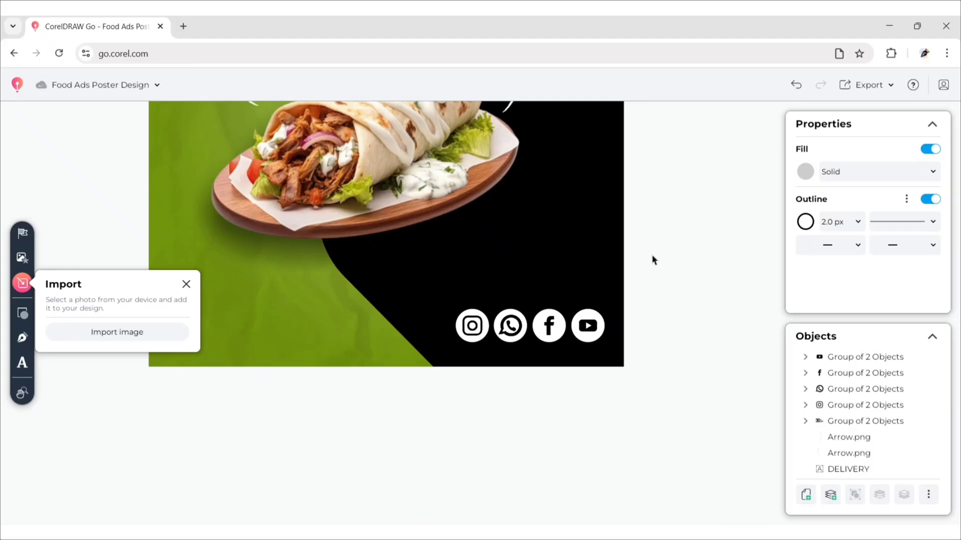
Step: Select all four social media icons and move them up together, leaving space beneath them
{"action": "left_click", "coordinate": [472, 326]}
{"action": "left_click", "coordinate": [510, 326], "text": "shift"}
{"action": "left_click", "coordinate": [549, 326], "text": "shift"}
{"action": "left_click", "coordinate": [588, 326], "text": "shift"}
{"action": "left_click_drag", "start_coordinate": [588, 326], "coordinate": [585, 298]}
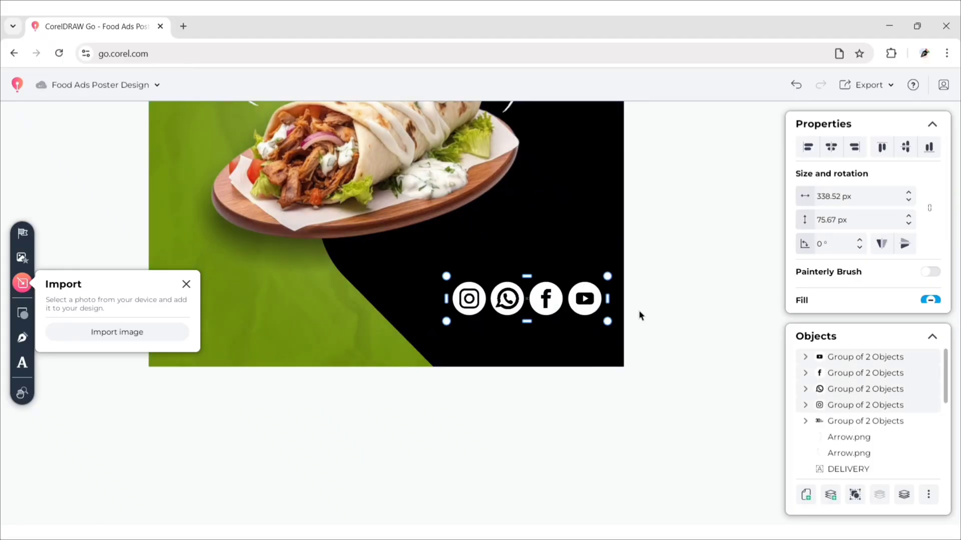
{"action": "left_click", "coordinate": [640, 315]}
{"action": "left_click", "coordinate": [22, 362]}
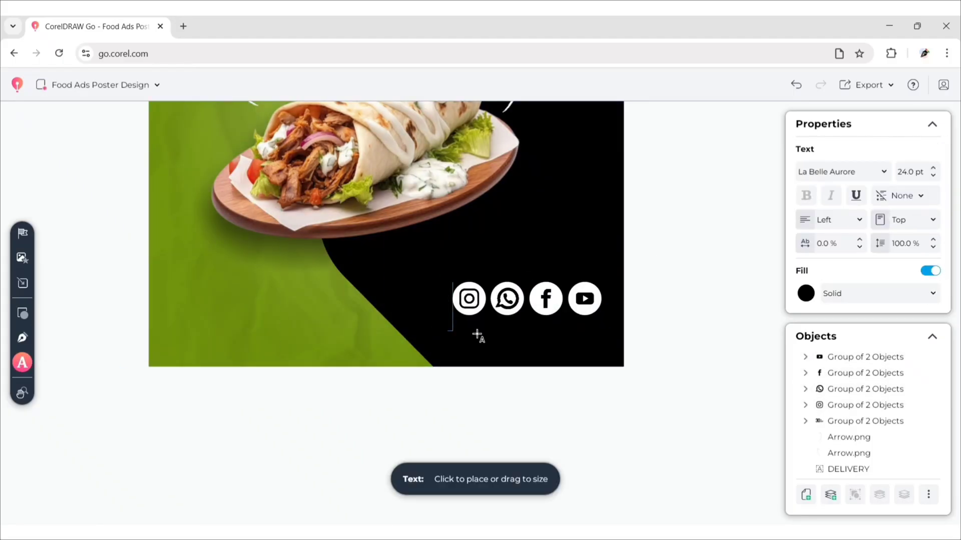
{"action": "left_click_drag", "start_coordinate": [447, 331], "coordinate": [780, 412]}
{"action": "type", "text": "@S"}
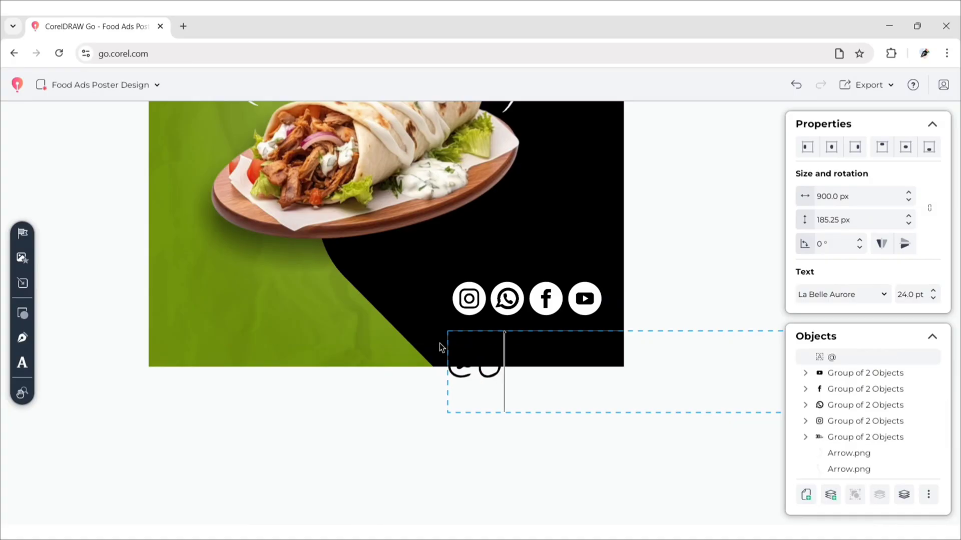
{"action": "type", "text": "hawarma_Food"}
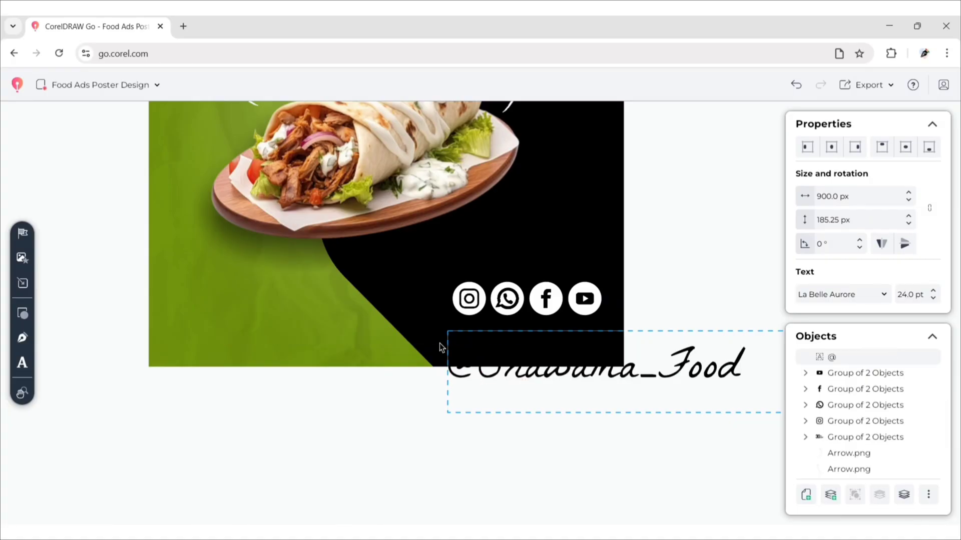
{"action": "scroll", "coordinate": [941, 225], "scroll_direction": "down", "scroll_amount": 3}
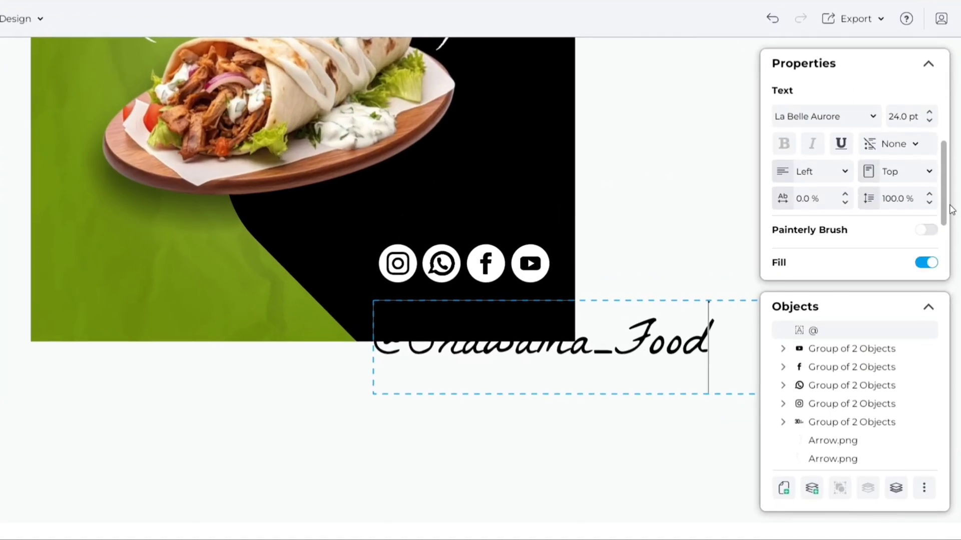
{"action": "left_click", "coordinate": [846, 116]}
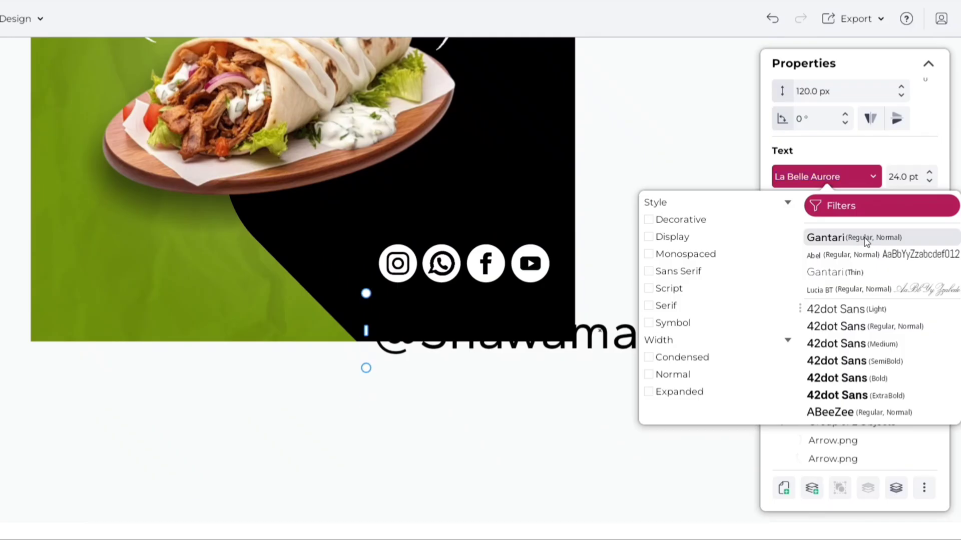
{"action": "left_click", "coordinate": [845, 179]}
{"action": "type", "text": "10"}
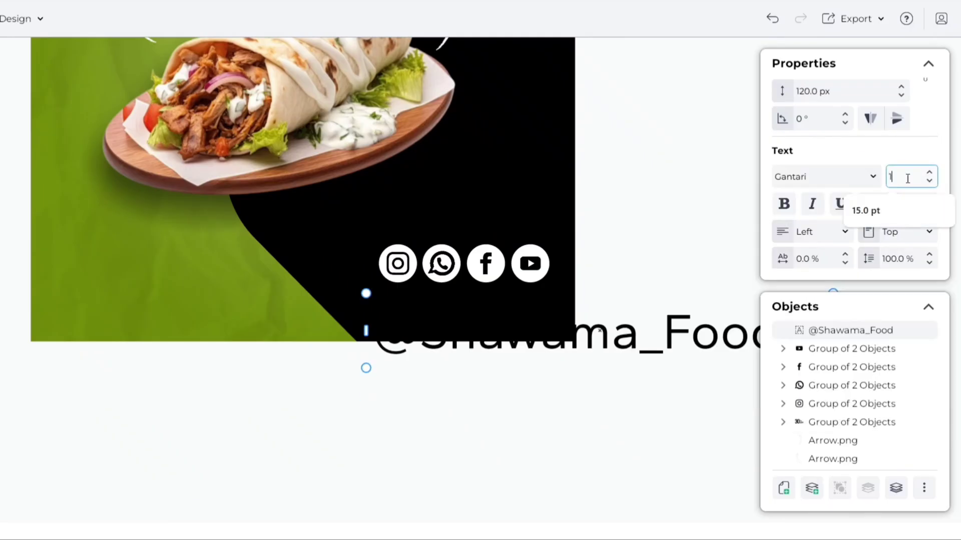
{"action": "scroll", "coordinate": [951, 226], "scroll_direction": "down", "scroll_amount": 3}
{"action": "scroll", "coordinate": [951, 225], "scroll_direction": "down", "scroll_amount": 1}
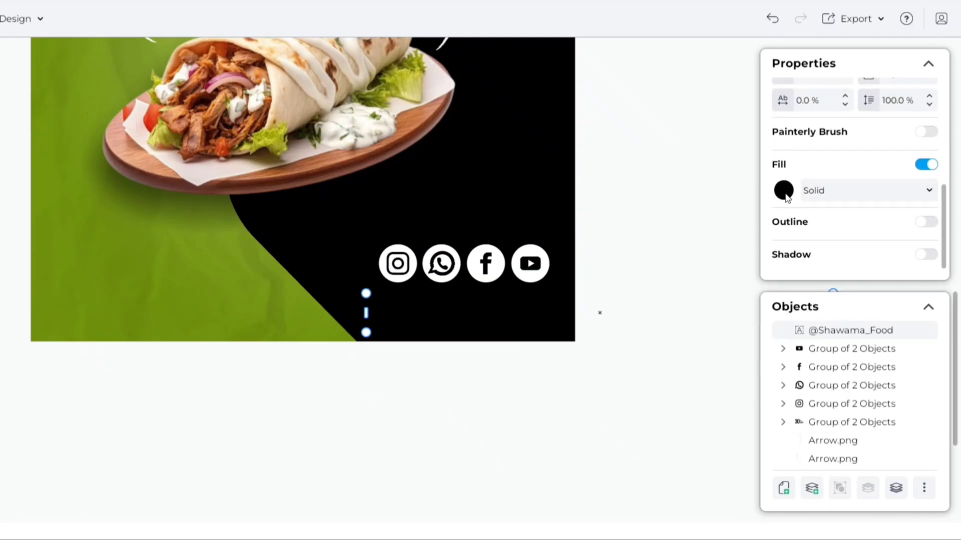
{"action": "left_click", "coordinate": [784, 190]}
{"action": "left_click", "coordinate": [918, 296]}
{"action": "left_click", "coordinate": [692, 311]}
{"action": "left_click_drag", "start_coordinate": [479, 317], "coordinate": [484, 305]}
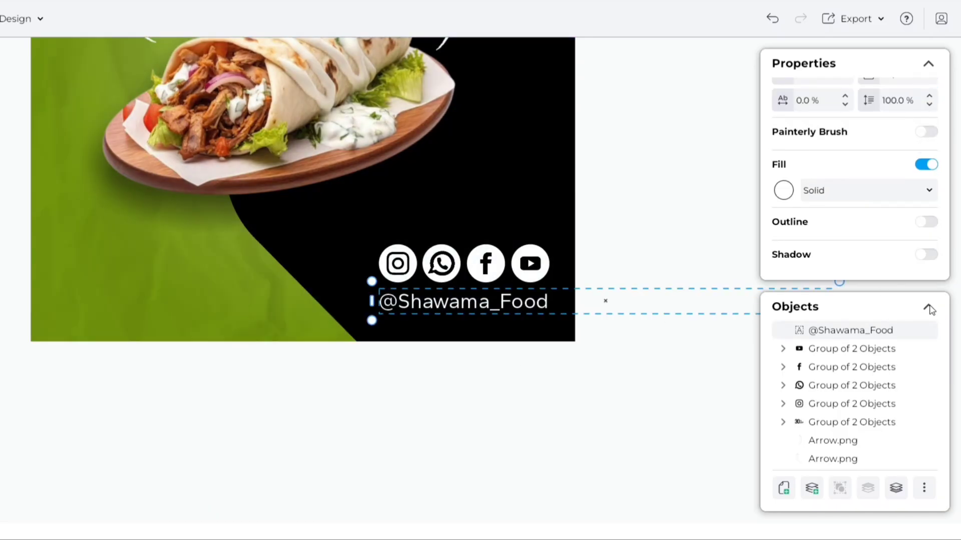
{"action": "left_click", "coordinate": [929, 309]}
{"action": "left_click", "coordinate": [928, 63]}
{"action": "left_click", "coordinate": [700, 280]}
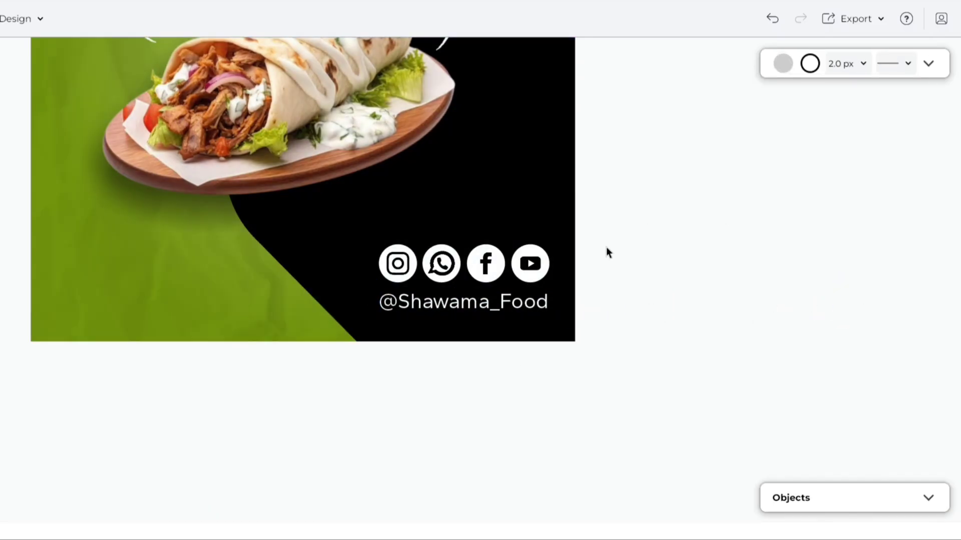
{"action": "left_click", "coordinate": [477, 317]}
{"action": "key", "text": "ctrl+d"}
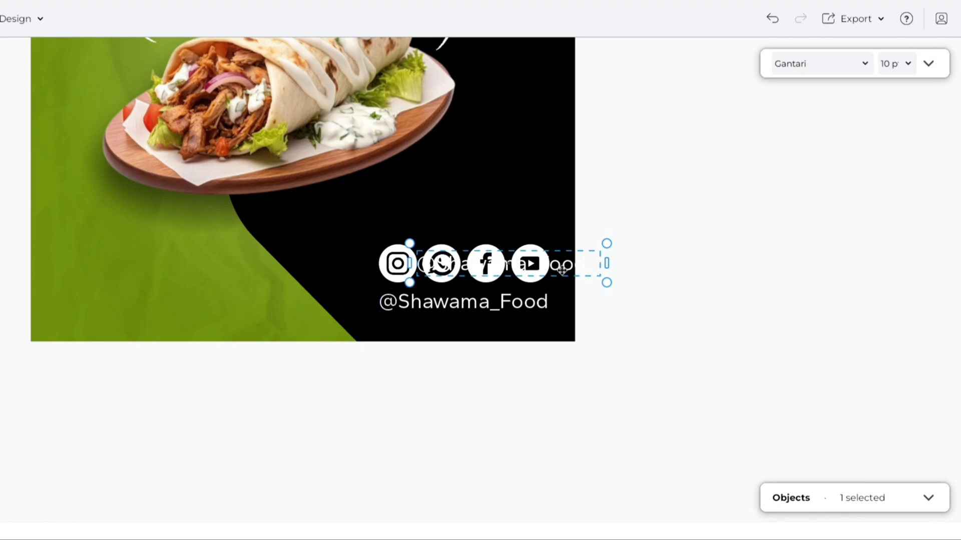
{"action": "left_click_drag", "start_coordinate": [563, 268], "coordinate": [511, 205]}
{"action": "double_click", "coordinate": [511, 205]}
{"action": "left_click_drag", "start_coordinate": [371, 207], "coordinate": [748, 208]}
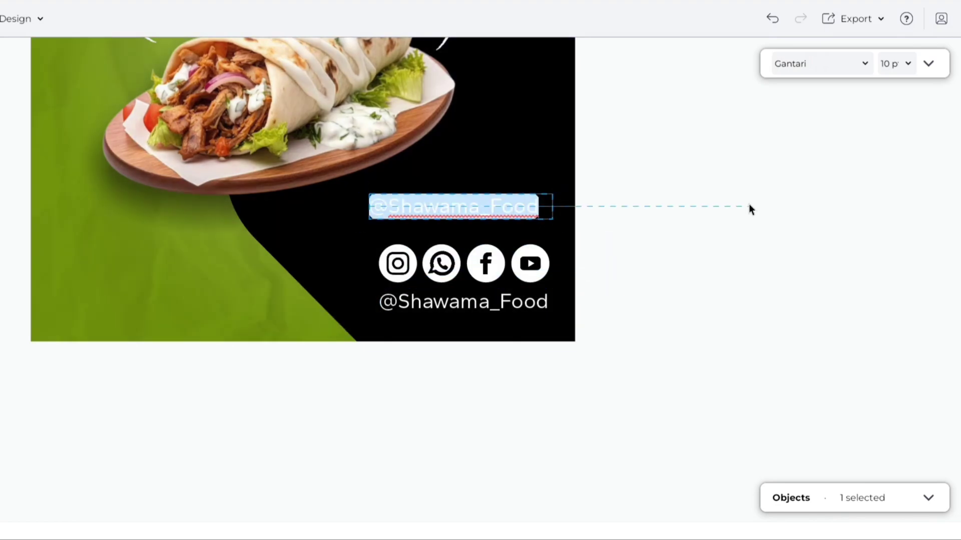
{"action": "type", "text": "Connect with Us!"}
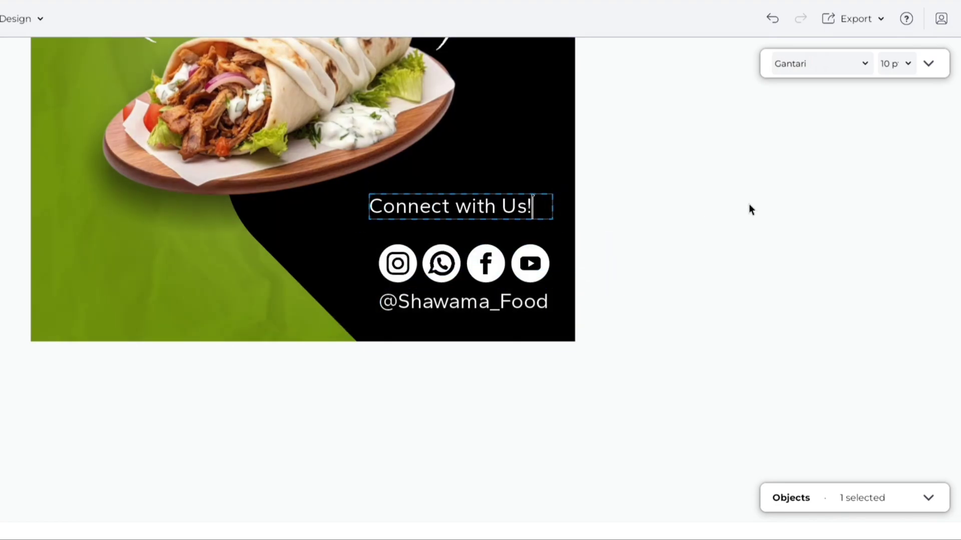
{"action": "left_click", "coordinate": [578, 250]}
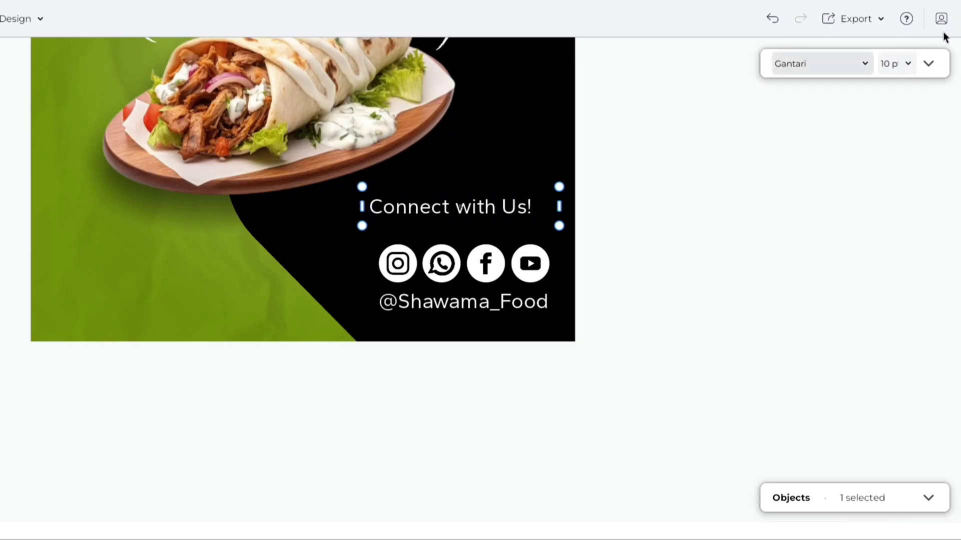
Step: Set the "Connect with Us!" text to 11 pt bold and move it directly above the row of social icons
{"action": "left_click", "coordinate": [929, 63]}
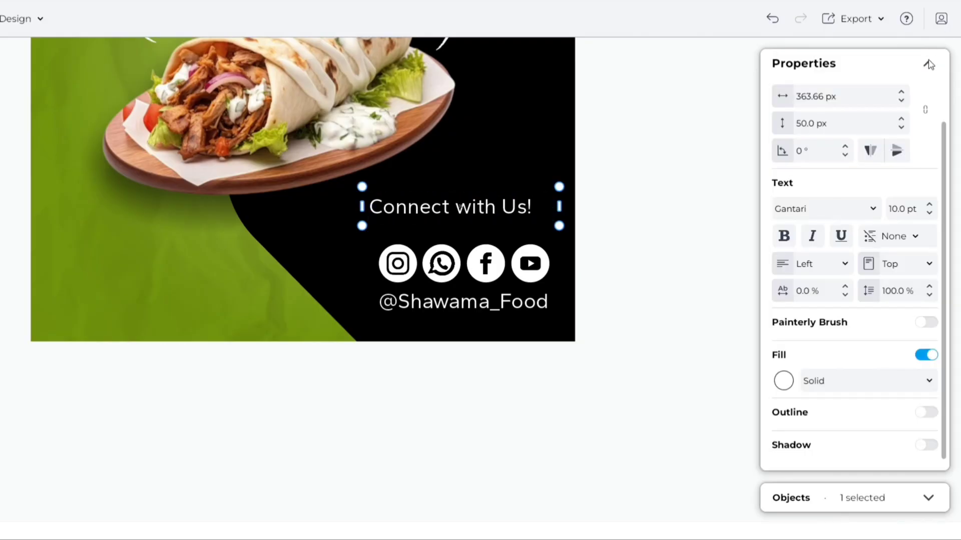
{"action": "left_click", "coordinate": [930, 205]}
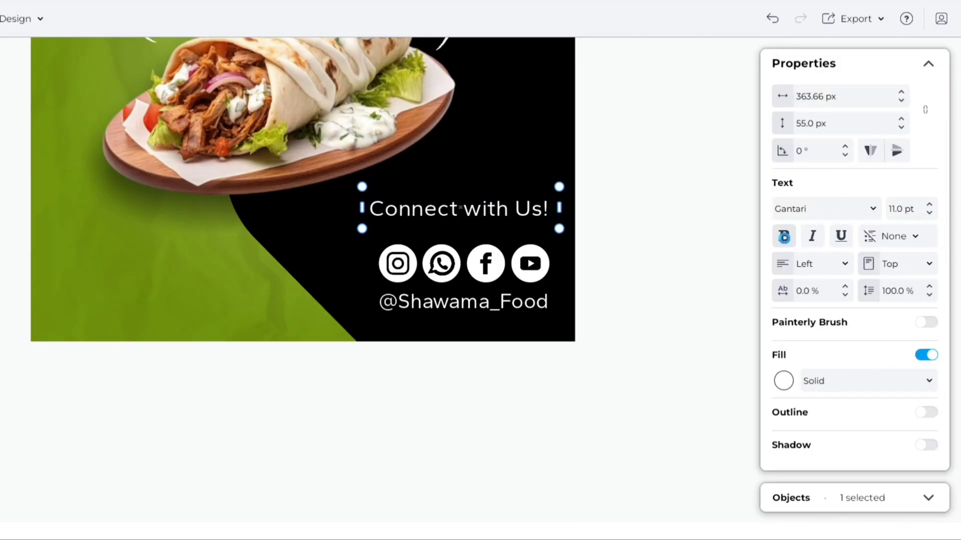
{"action": "left_click", "coordinate": [784, 237]}
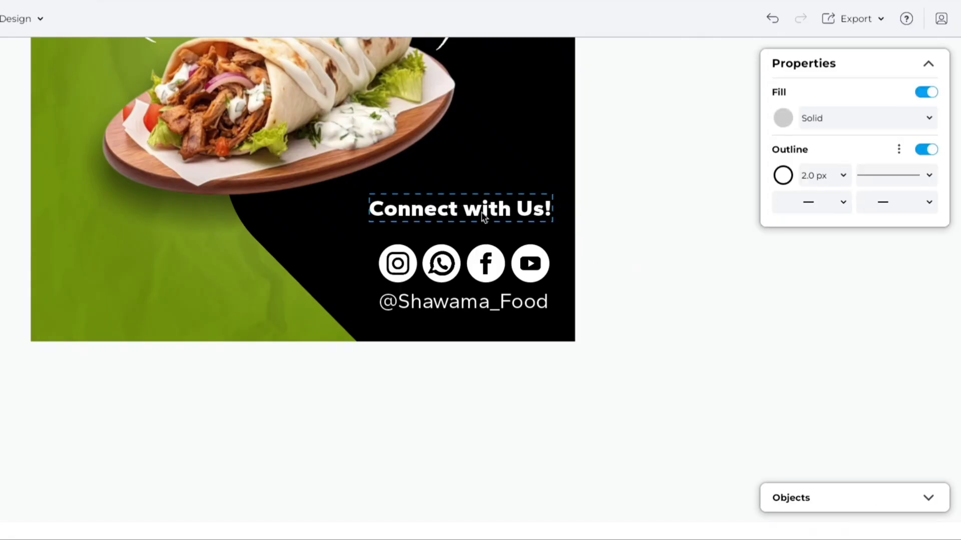
{"action": "left_click_drag", "start_coordinate": [506, 216], "coordinate": [512, 240]}
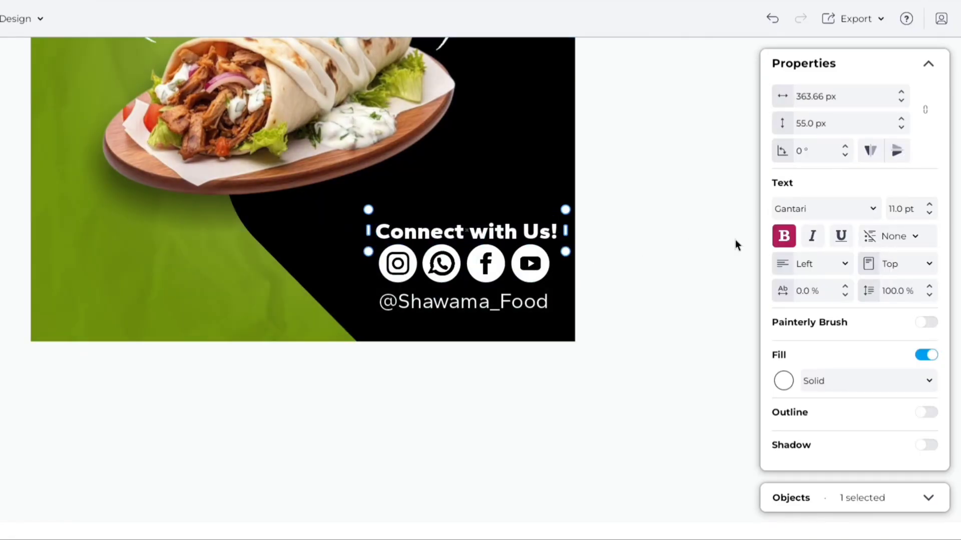
{"action": "left_click", "coordinate": [620, 258]}
{"action": "left_click", "coordinate": [535, 234]}
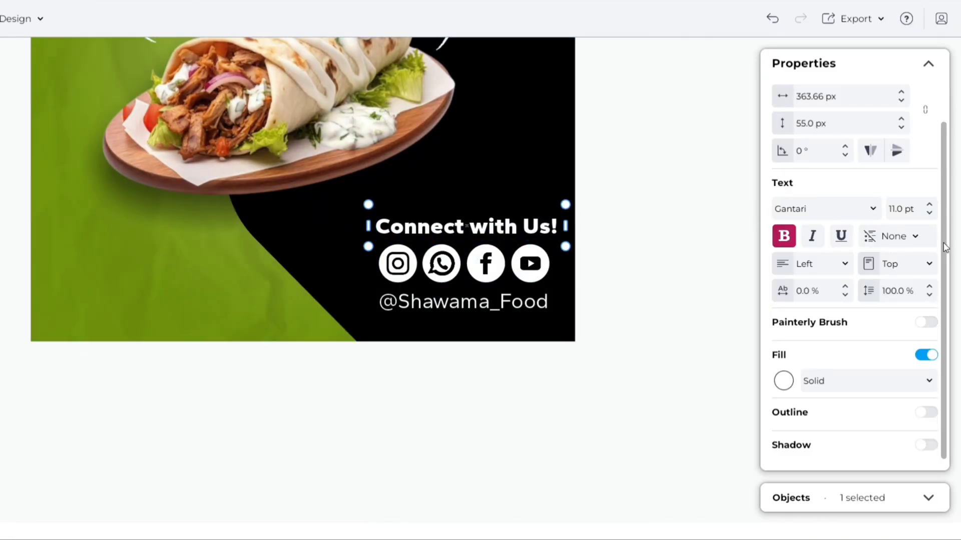
Step: Right-align the "Connect with Us!" text and shift it so it ends flush with the YouTube icon
{"action": "left_click", "coordinate": [811, 263]}
{"action": "left_click", "coordinate": [808, 333]}
{"action": "left_click", "coordinate": [541, 306]}
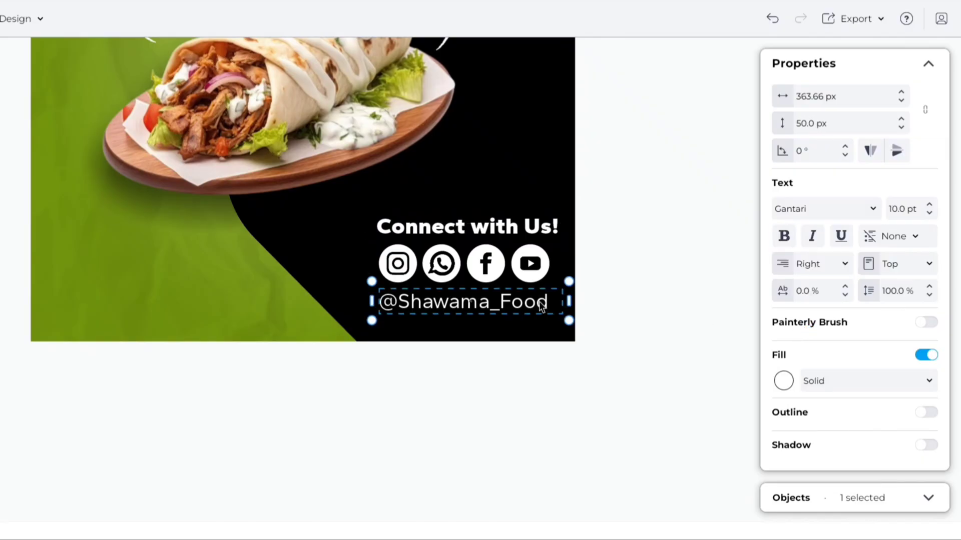
{"action": "left_click", "coordinate": [663, 296]}
{"action": "left_click_drag", "start_coordinate": [536, 227], "coordinate": [527, 226]}
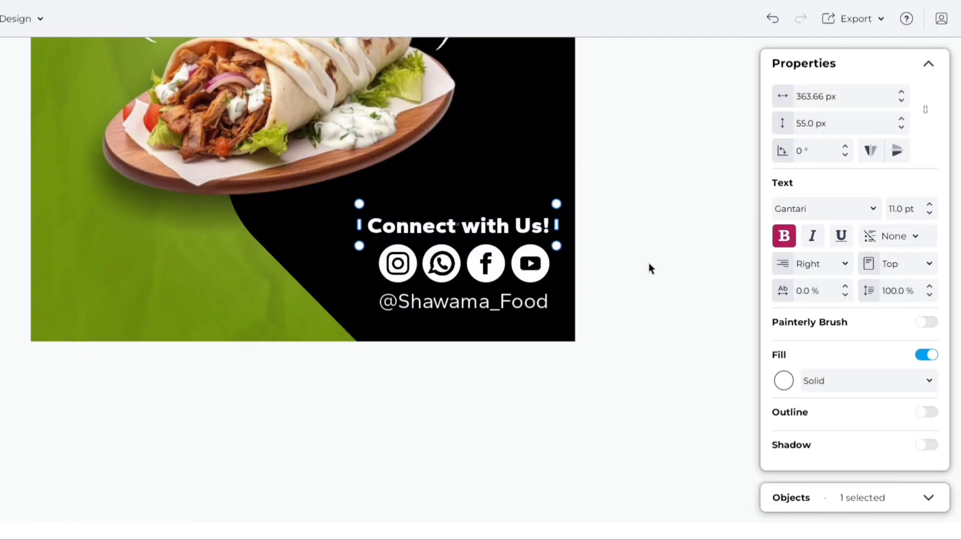
{"action": "left_click", "coordinate": [525, 307]}
{"action": "left_click", "coordinate": [846, 295]}
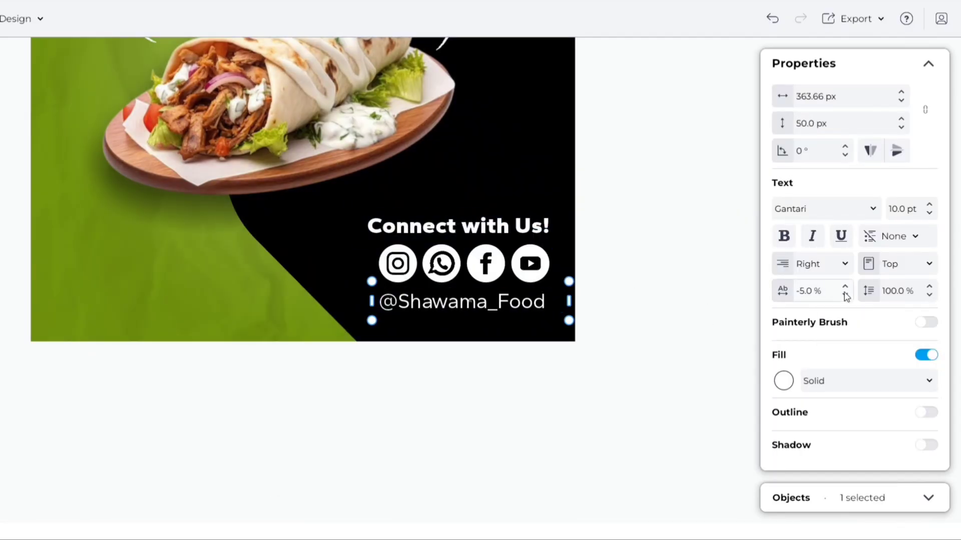
{"action": "key", "text": "Right"}
{"action": "key", "text": "Right"}
{"action": "key", "text": "Right"}
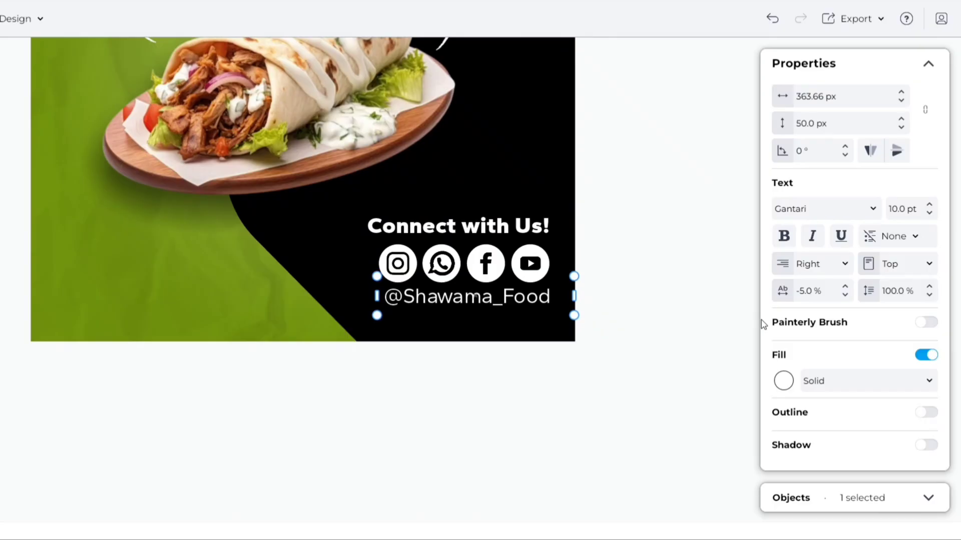
{"action": "left_click", "coordinate": [651, 267]}
{"action": "left_click", "coordinate": [398, 265]}
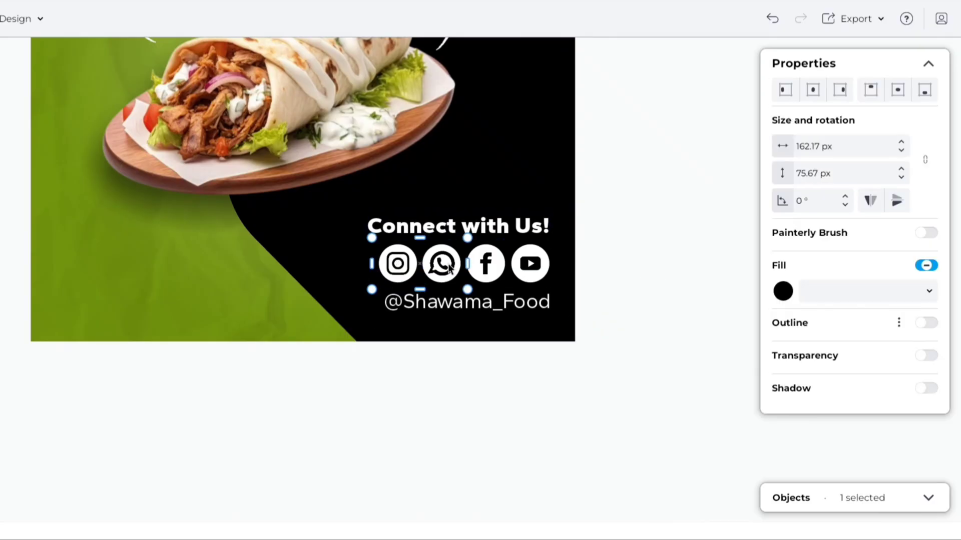
{"action": "left_click", "coordinate": [435, 311], "text": "shift"}
{"action": "left_click", "coordinate": [458, 227], "text": "shift"}
{"action": "key", "text": "Down"}
{"action": "key", "text": "Down"}
{"action": "key", "text": "Down"}
{"action": "key", "text": "Down"}
{"action": "key", "text": "Down"}
{"action": "key", "text": "Down"}
{"action": "left_click", "coordinate": [743, 237]}
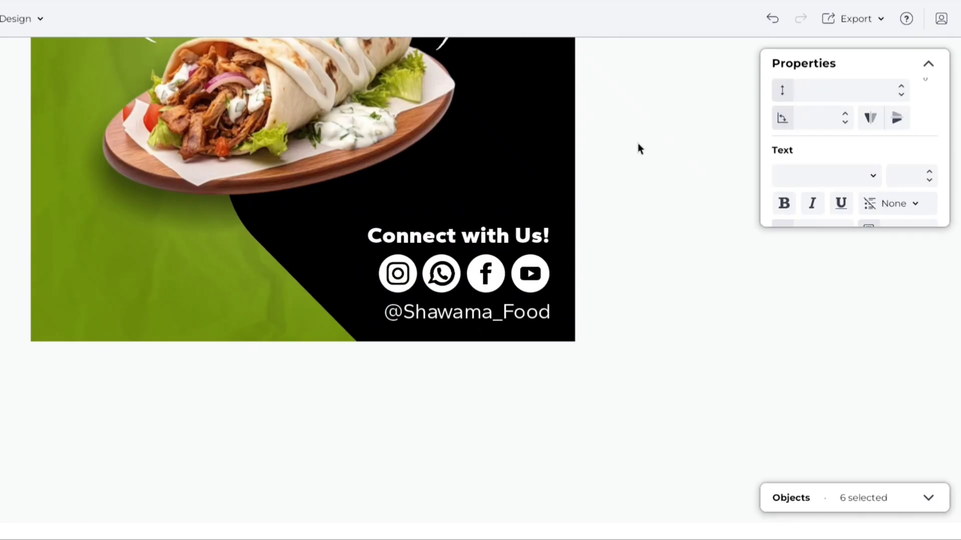
Step: Draw a rectangle about 329 × 99 px in the poster's lower-left corner and round its corners slightly
{"action": "scroll", "coordinate": [609, 164], "scroll_direction": "down", "scroll_amount": 3}
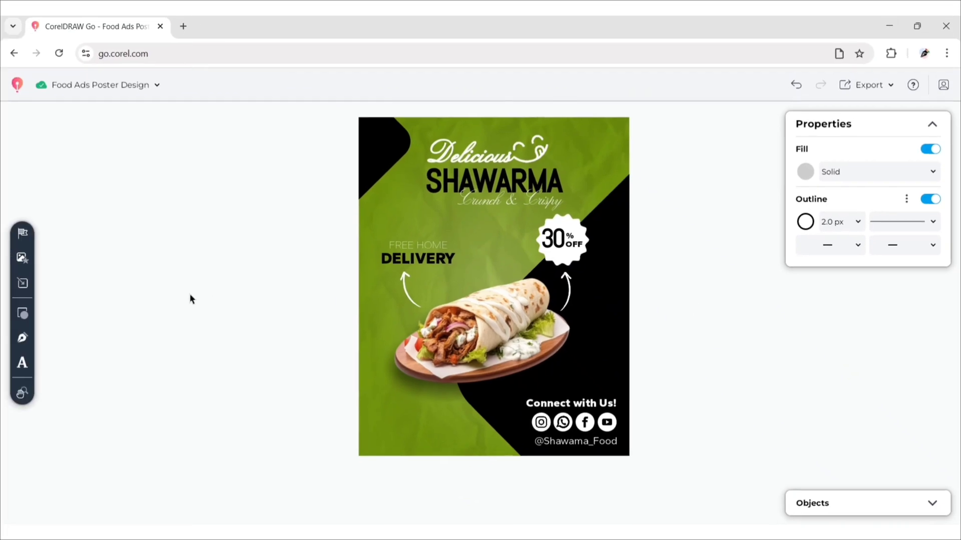
{"action": "left_click", "coordinate": [23, 314]}
{"action": "left_click", "coordinate": [55, 193]}
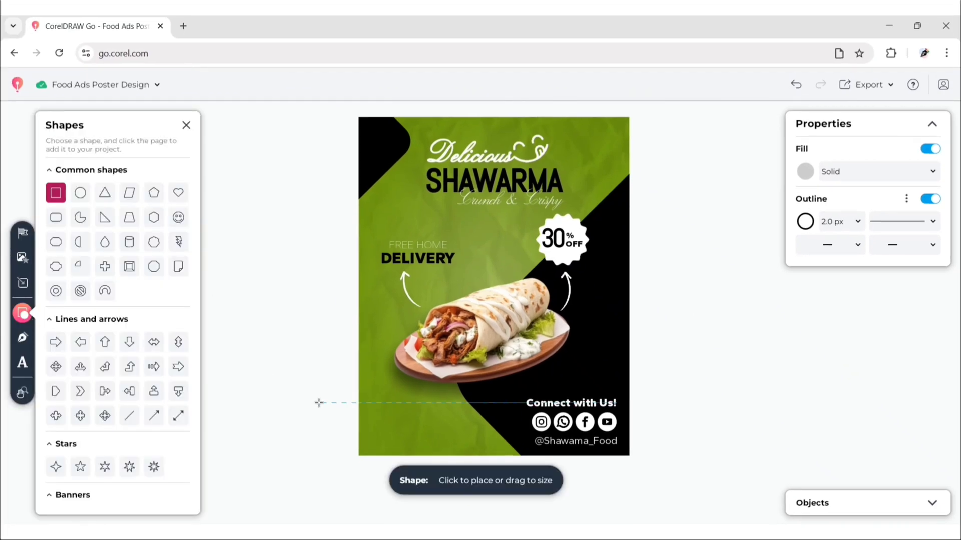
{"action": "left_click_drag", "start_coordinate": [371, 411], "coordinate": [453, 437]}
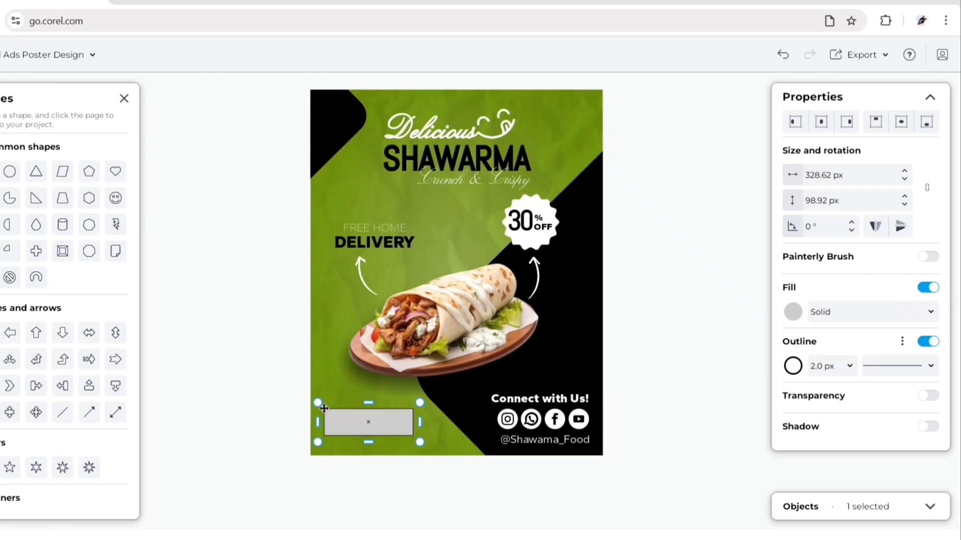
{"action": "double_click", "coordinate": [373, 414]}
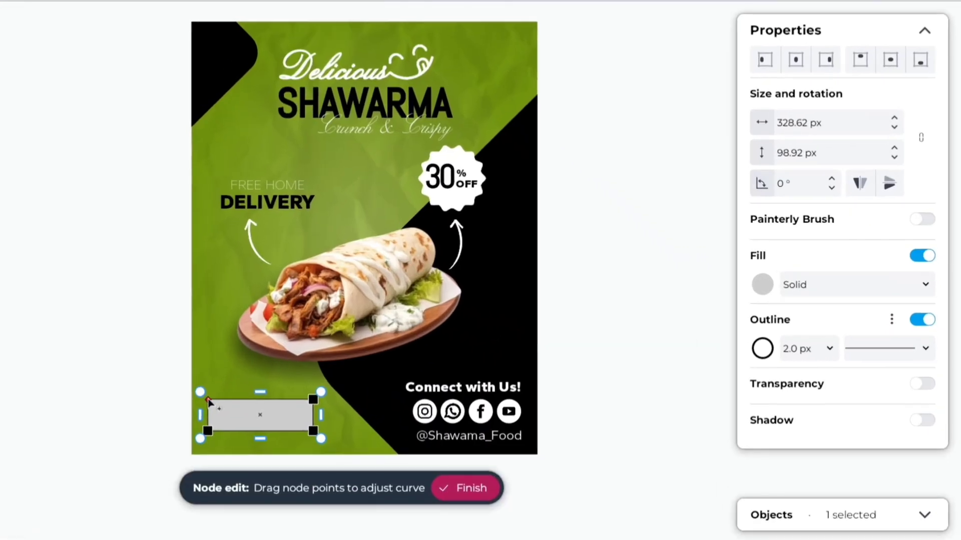
{"action": "left_click_drag", "start_coordinate": [211, 400], "coordinate": [216, 401]}
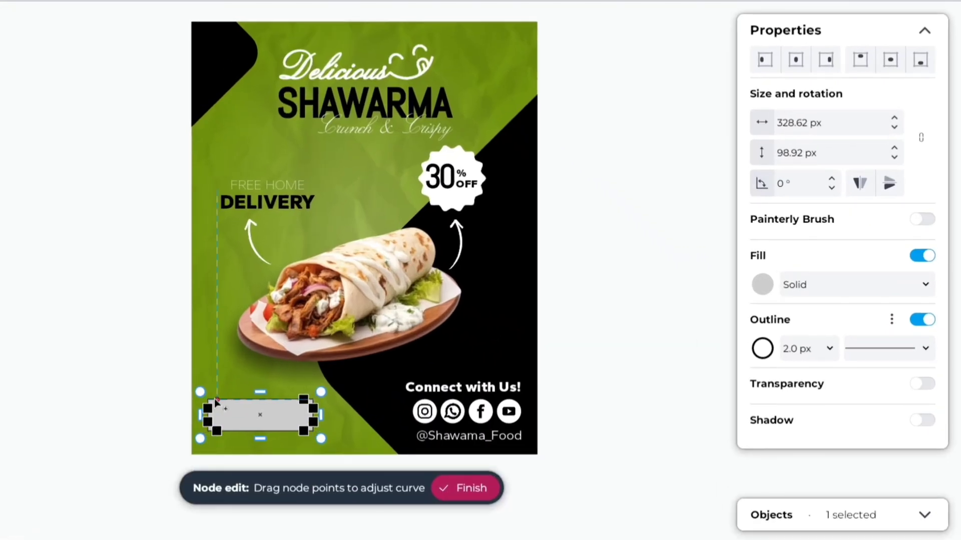
{"action": "key", "text": "Escape"}
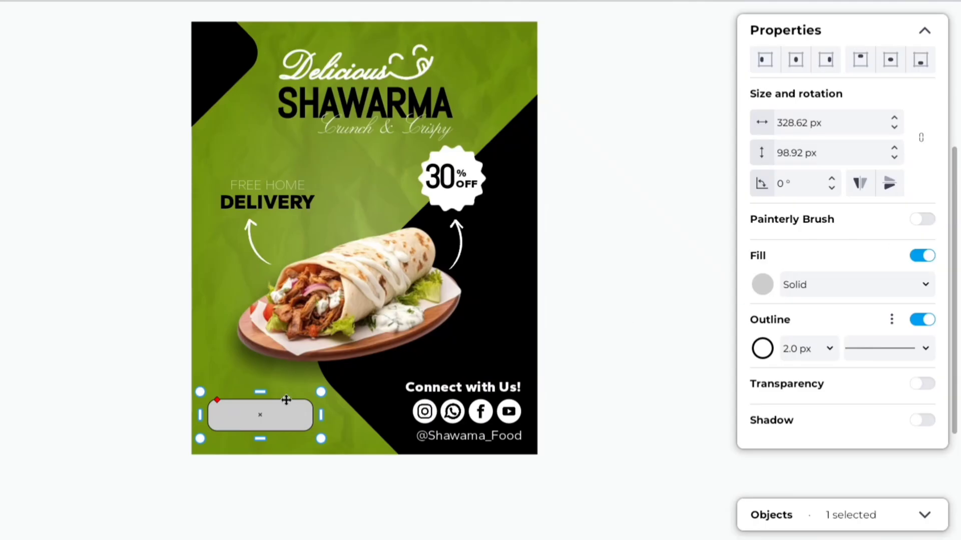
Step: Fill the rounded rectangle with orange-red #ED4F1A, based on a tomato colour sampled from the food image, and remove its outline
{"action": "left_click", "coordinate": [762, 284]}
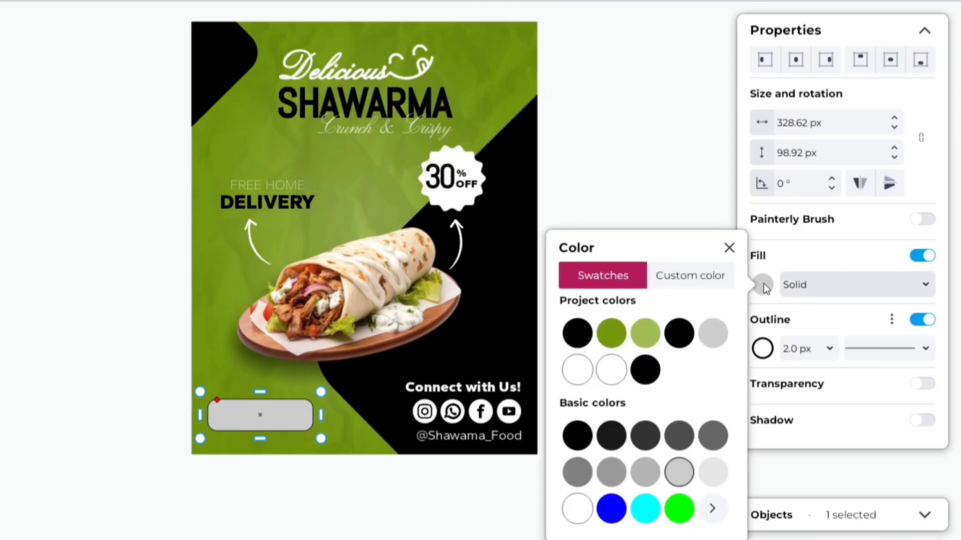
{"action": "left_click", "coordinate": [707, 281]}
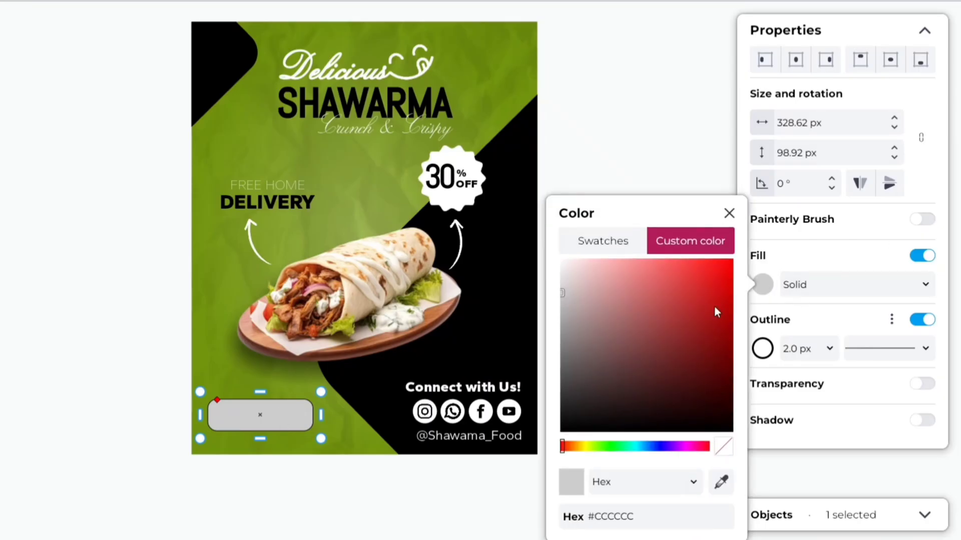
{"action": "left_click", "coordinate": [269, 310]}
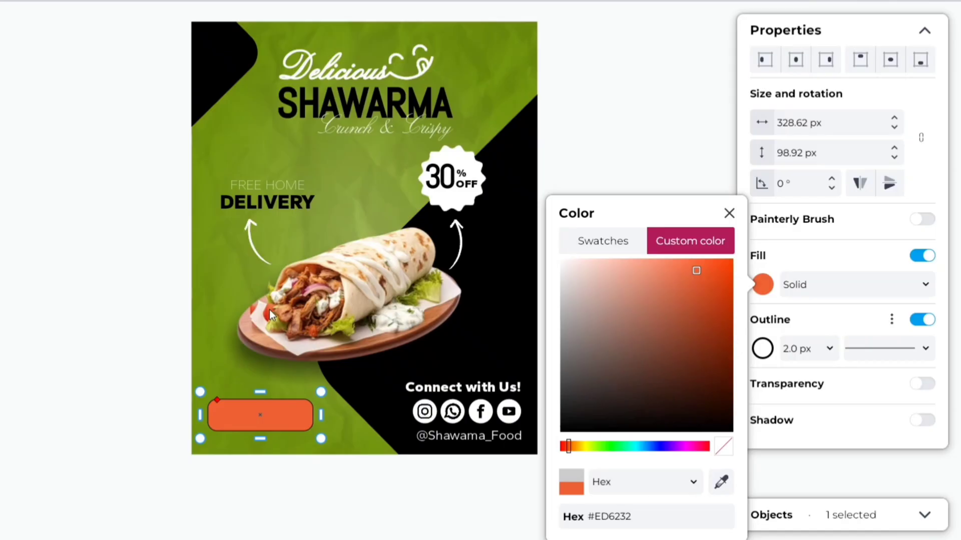
{"action": "left_click_drag", "start_coordinate": [714, 271], "coordinate": [716, 271]}
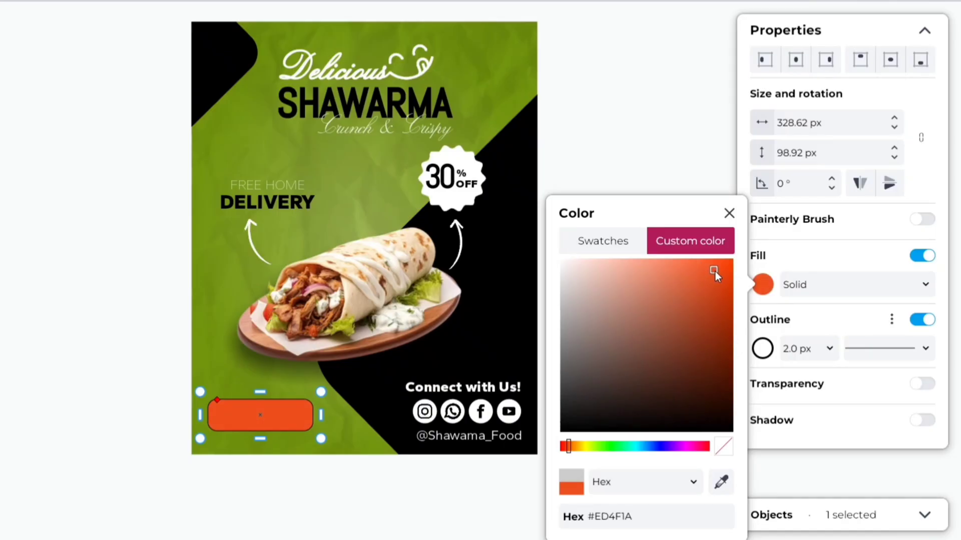
{"action": "left_click", "coordinate": [922, 319]}
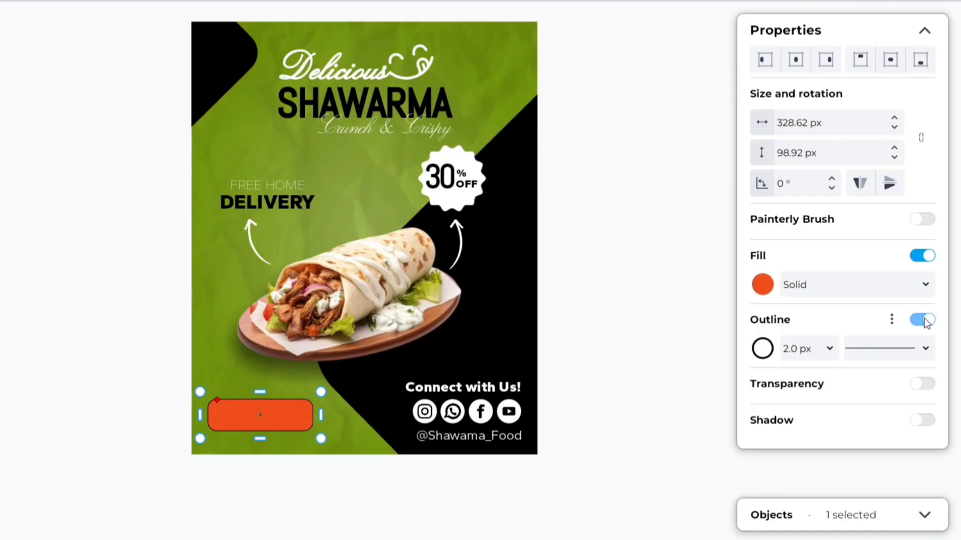
{"action": "left_click", "coordinate": [922, 319]}
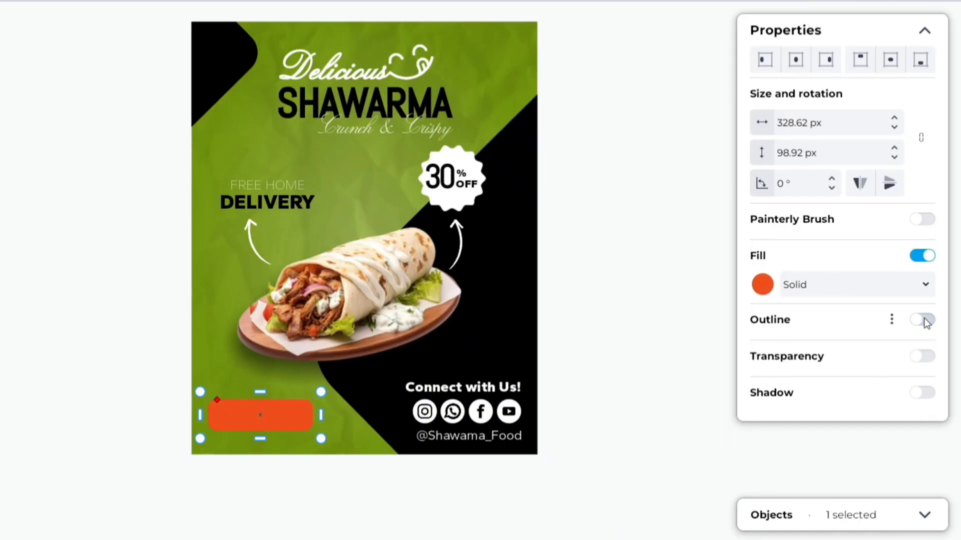
Step: Add a drop shadow to the orange rounded rectangle with horizontal and vertical offsets of -10 px
{"action": "left_click", "coordinate": [617, 330]}
{"action": "left_click", "coordinate": [264, 421]}
{"action": "left_click", "coordinate": [922, 392]}
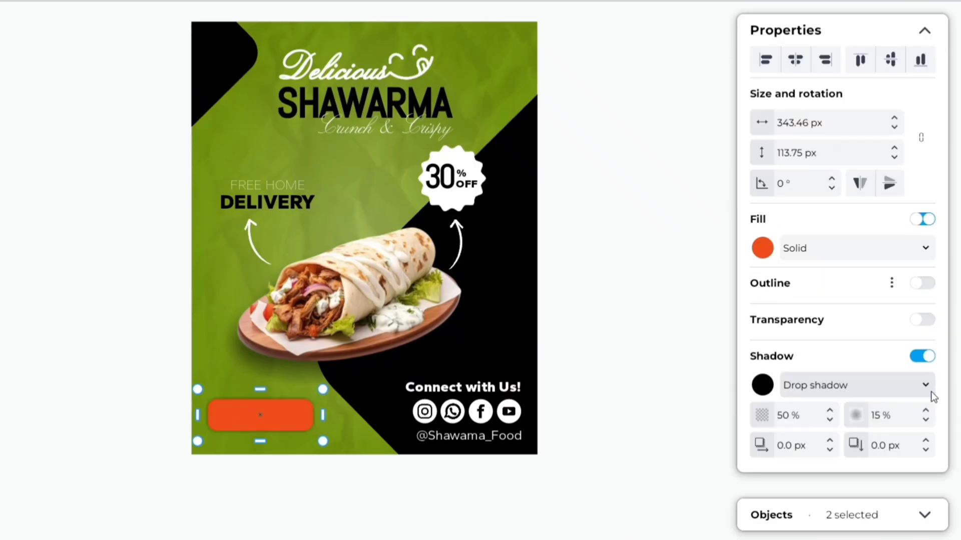
{"action": "left_click", "coordinate": [822, 450]}
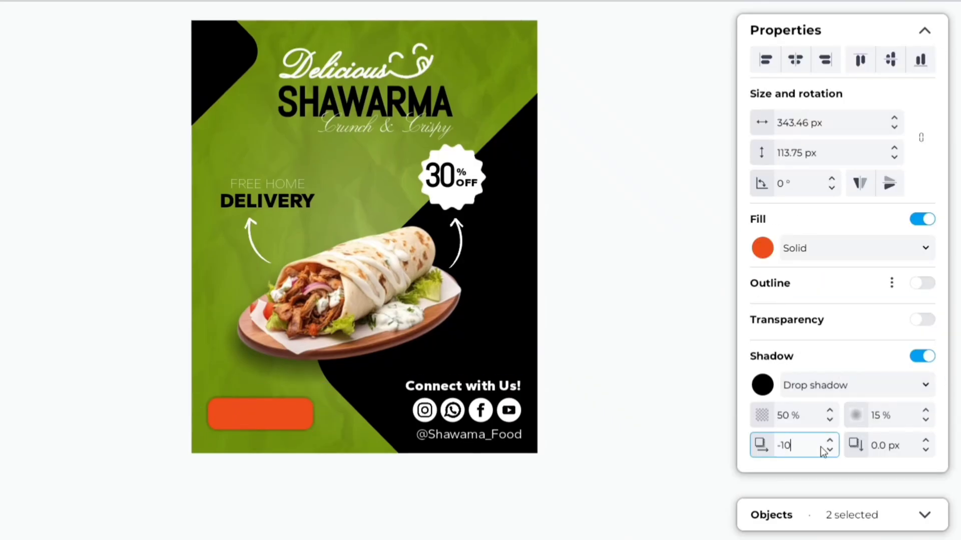
{"action": "left_click", "coordinate": [914, 446]}
{"action": "type", "text": "-10"}
{"action": "key", "text": "Return"}
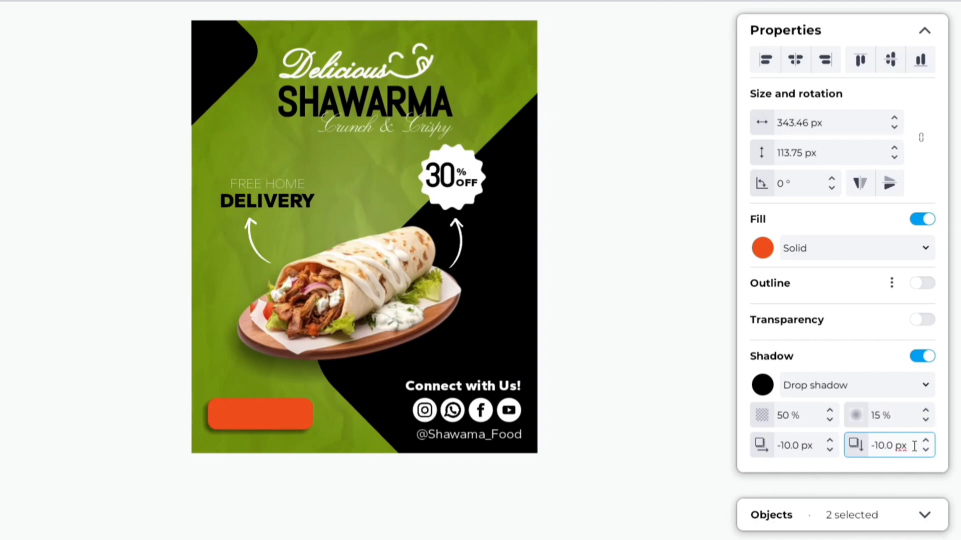
{"action": "left_click", "coordinate": [620, 369]}
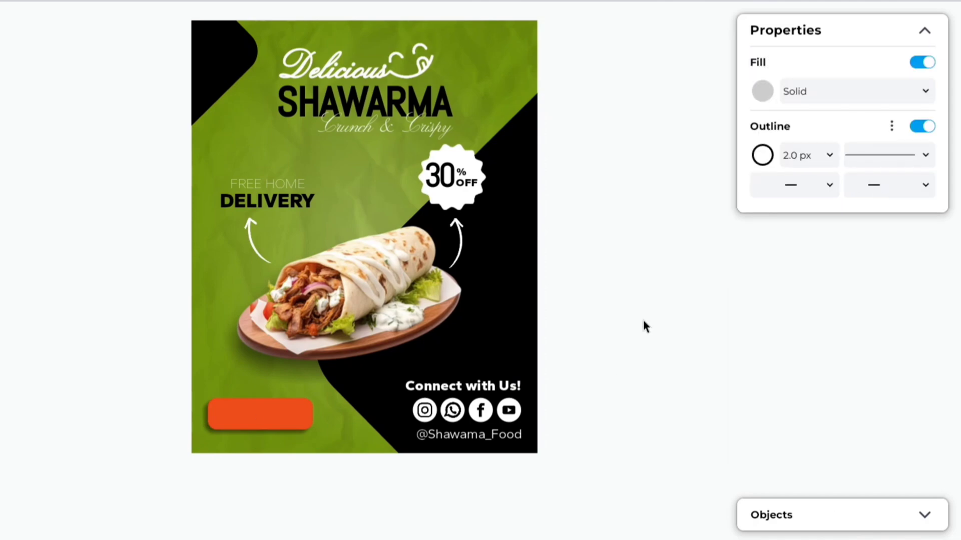
Step: Duplicate the DELIVERY text, place the copy just above the orange button, and change it to "ORDER NOW"
{"action": "left_click", "coordinate": [235, 205]}
{"action": "key", "text": "ctrl+d"}
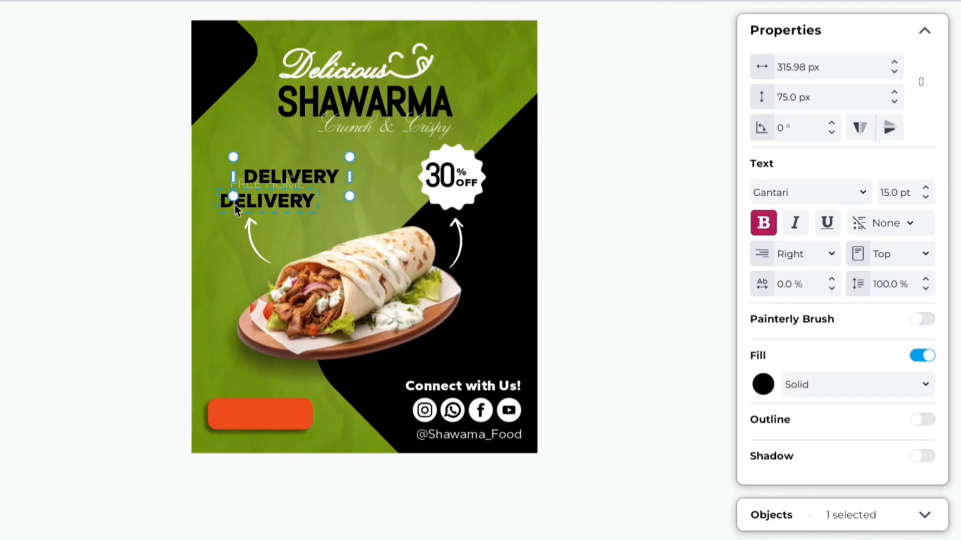
{"action": "left_click_drag", "start_coordinate": [332, 187], "coordinate": [303, 388]}
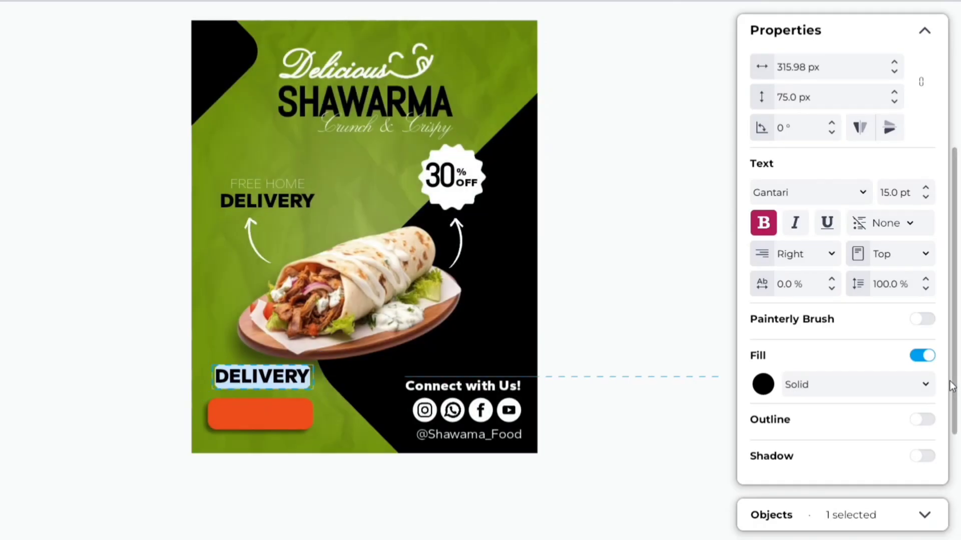
{"action": "type", "text": "ORDER NOW"}
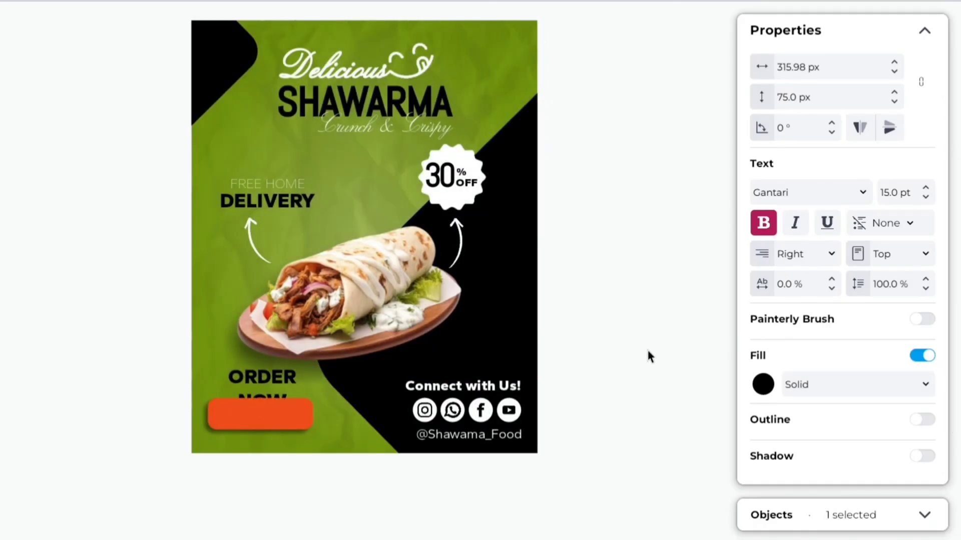
Step: Widen the ORDER NOW text box to about 420 px, bring it to the front and move it onto the orange button
{"action": "left_click", "coordinate": [292, 377]}
{"action": "left_click_drag", "start_coordinate": [321, 396], "coordinate": [356, 397]}
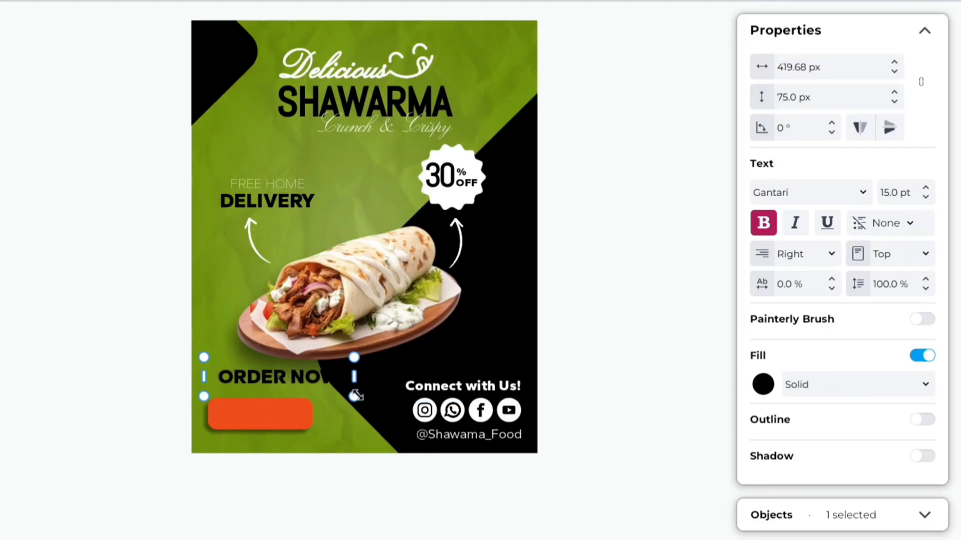
{"action": "right_click", "coordinate": [308, 376]}
{"action": "left_click", "coordinate": [383, 349]}
{"action": "left_click_drag", "start_coordinate": [284, 377], "coordinate": [281, 414]}
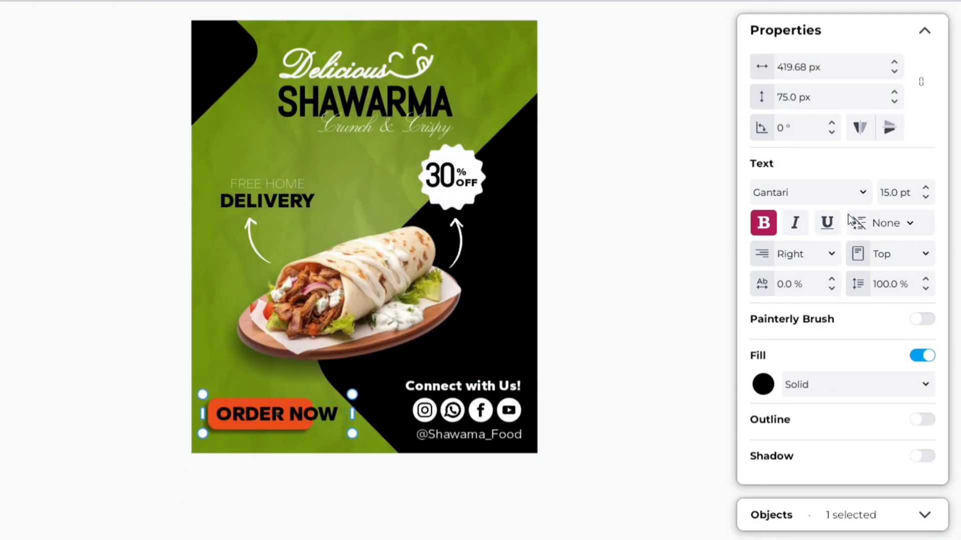
Step: Set the ORDER NOW text to 10 pt, centre it on the orange button and fill it white
{"action": "type", "text": "10"}
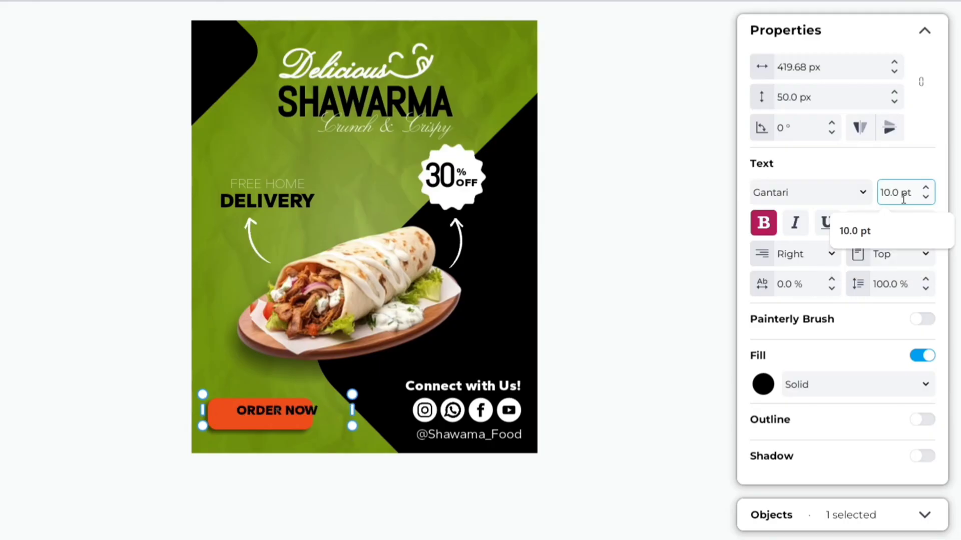
{"action": "left_click", "coordinate": [622, 343]}
{"action": "left_click_drag", "start_coordinate": [290, 411], "coordinate": [277, 416]}
{"action": "left_click", "coordinate": [763, 384]}
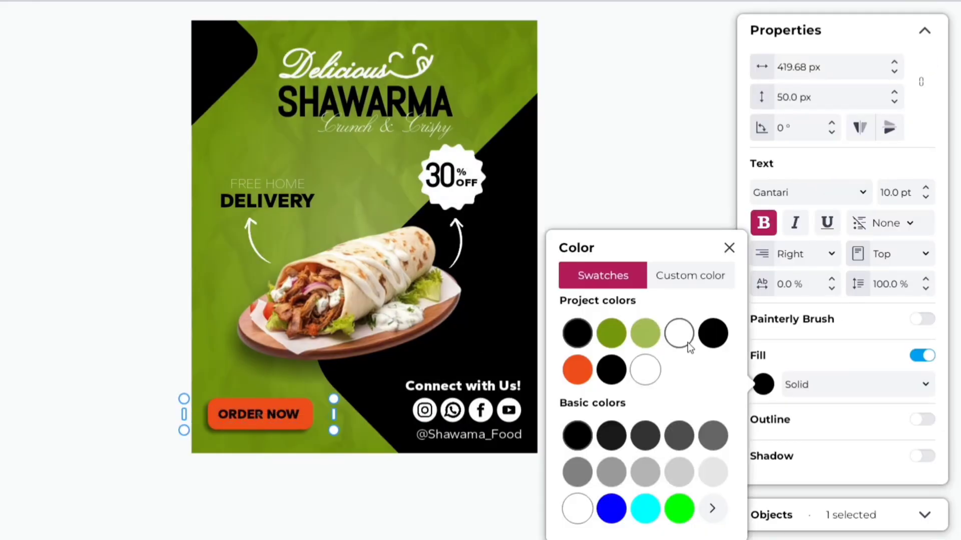
{"action": "left_click", "coordinate": [683, 340]}
{"action": "left_click", "coordinate": [699, 182]}
{"action": "left_click", "coordinate": [699, 182]}
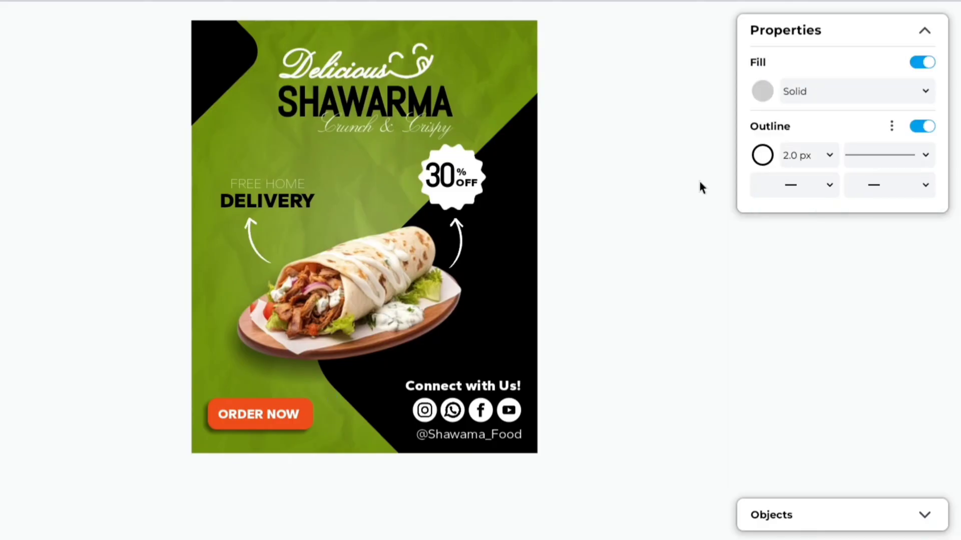
Step: Scale the Connect with Us! heading, social icons and handle down together to about 190 px tall
{"action": "left_click", "coordinate": [507, 411]}
{"action": "left_click", "coordinate": [423, 434], "text": "shift"}
{"action": "left_click", "coordinate": [415, 386], "text": "shift"}
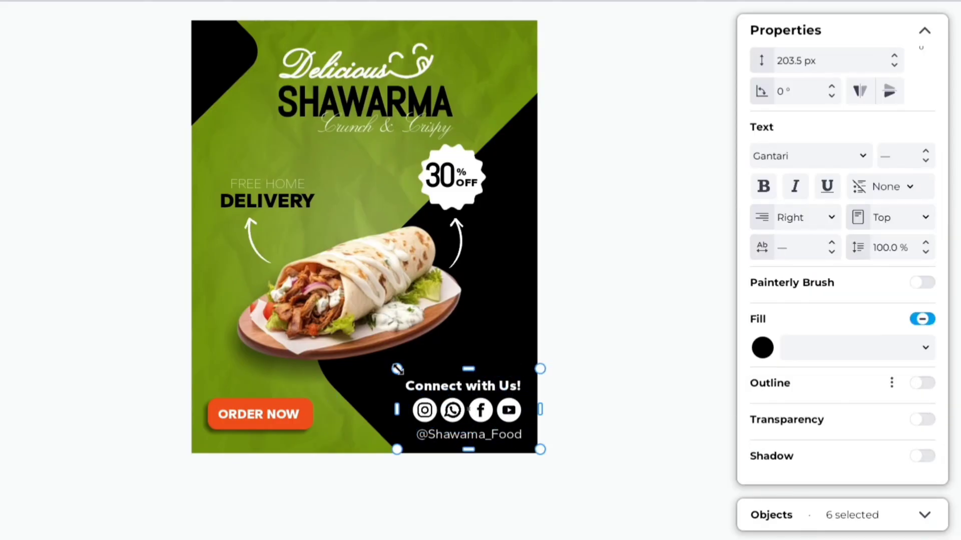
{"action": "left_click_drag", "start_coordinate": [396, 369], "coordinate": [402, 374]}
{"action": "left_click", "coordinate": [482, 412]}
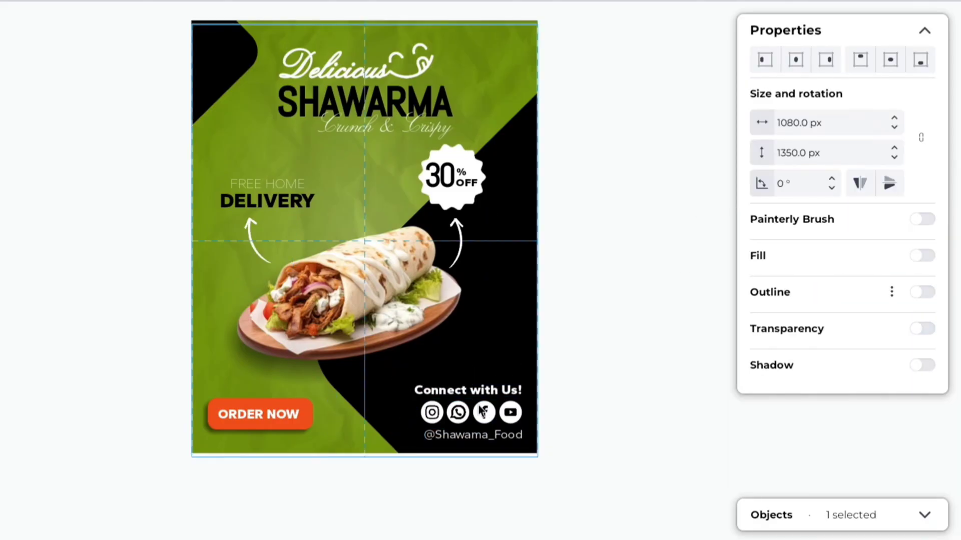
{"action": "left_click", "coordinate": [523, 391]}
Step: Move the four social icons, the handle and the Connect with Us! heading together closer to the poster's lower-right corner
{"action": "left_click", "coordinate": [432, 412]}
{"action": "left_click", "coordinate": [457, 412], "text": "shift"}
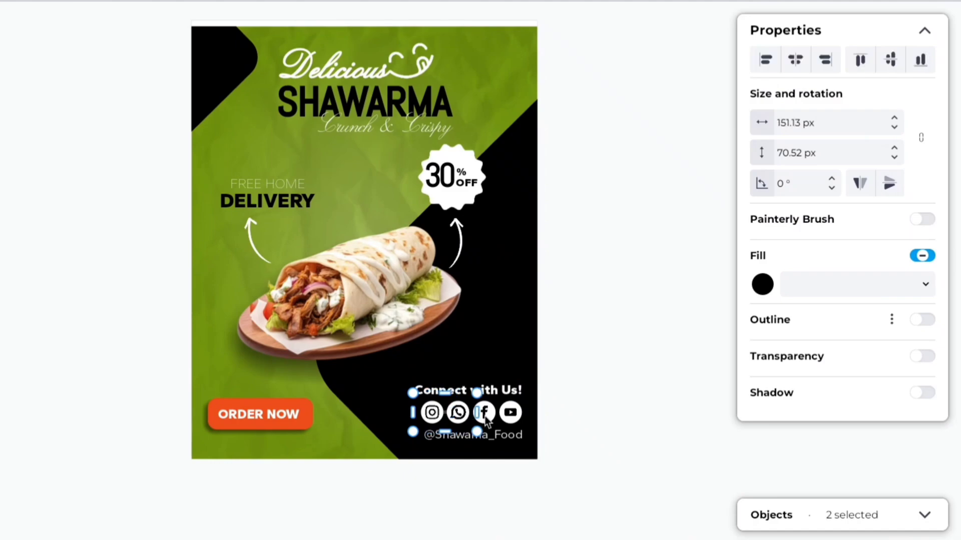
{"action": "left_click", "coordinate": [483, 412], "text": "shift"}
{"action": "left_click", "coordinate": [510, 412], "text": "shift"}
{"action": "left_click", "coordinate": [469, 433], "text": "shift"}
{"action": "left_click", "coordinate": [468, 391], "text": "shift"}
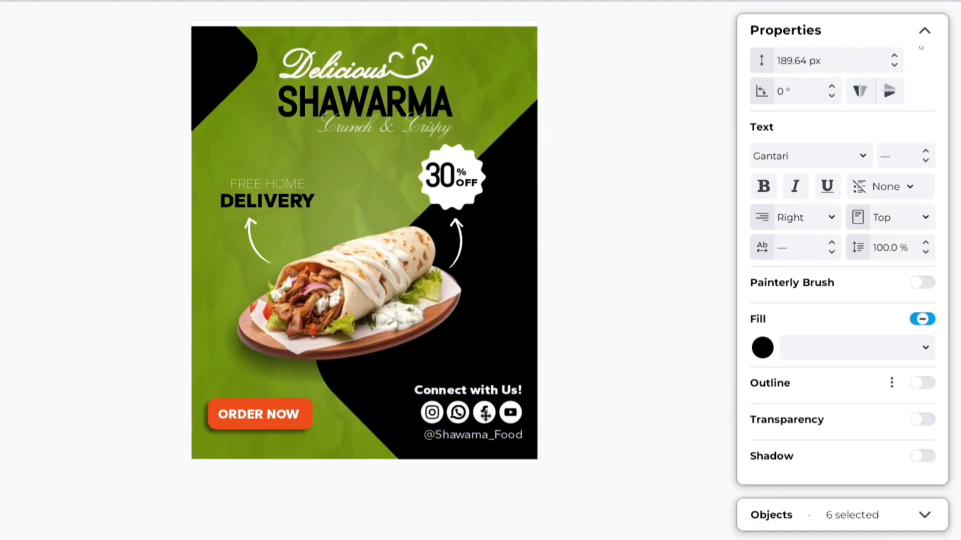
{"action": "left_click_drag", "start_coordinate": [485, 414], "coordinate": [490, 424]}
{"action": "left_click", "coordinate": [634, 385]}
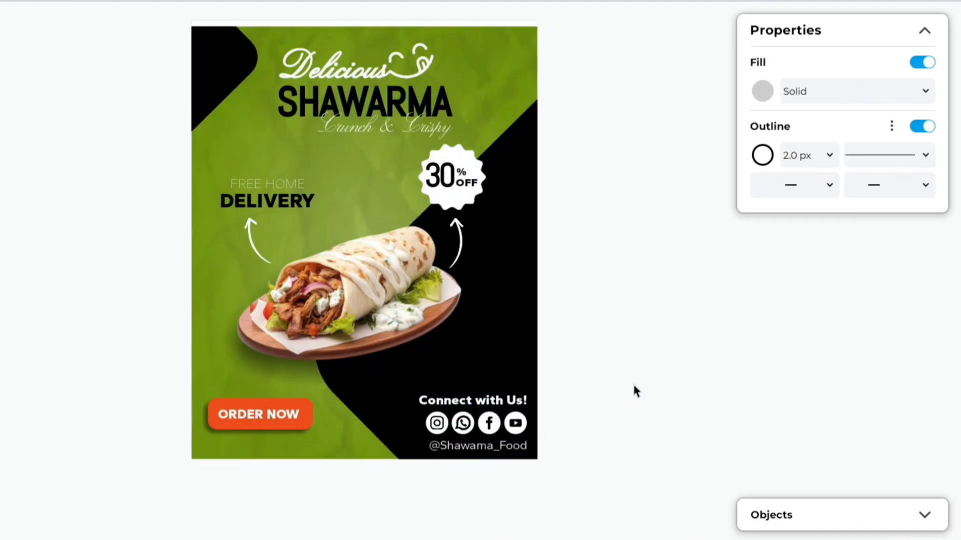
Step: Duplicate the SHAWARMA headline, place the copy above the Connect with Us! heading, and make its fill and outline white
{"action": "left_click", "coordinate": [310, 100]}
{"action": "key", "text": "ctrl+d"}
{"action": "left_click_drag", "start_coordinate": [309, 100], "coordinate": [464, 379]}
{"action": "left_click", "coordinate": [763, 355]}
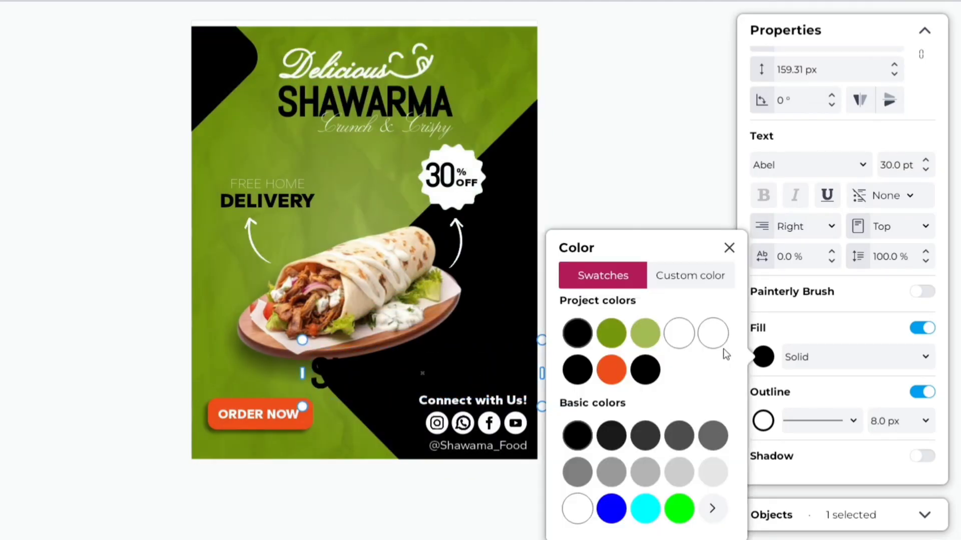
{"action": "left_click", "coordinate": [712, 335]}
{"action": "left_click", "coordinate": [760, 421]}
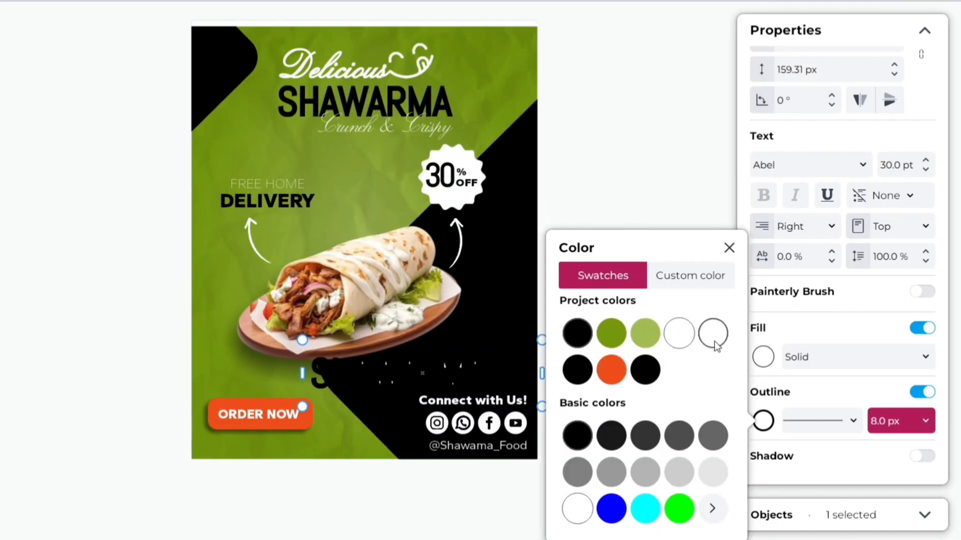
{"action": "left_click", "coordinate": [716, 330]}
{"action": "left_click", "coordinate": [647, 177]}
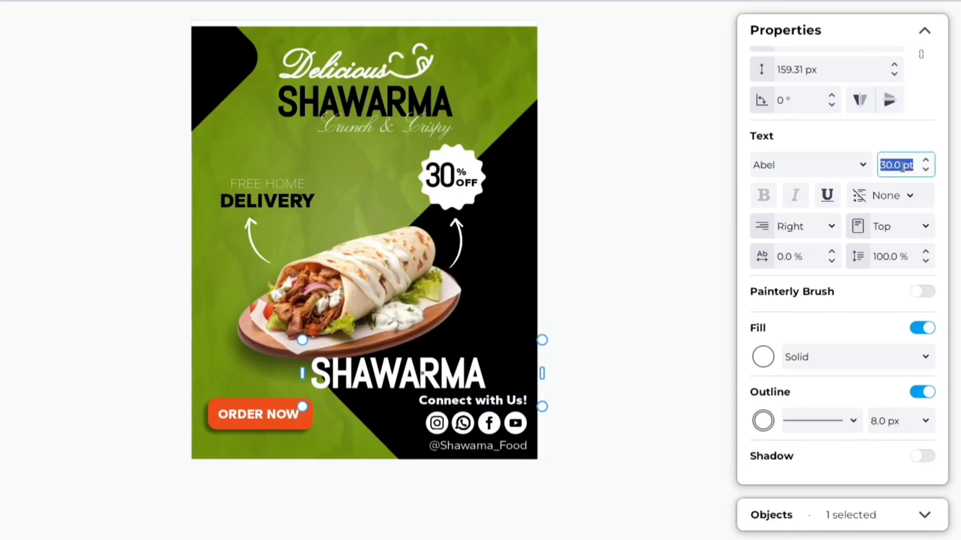
Step: Set the copied headline to 20 pt and replace its text with the contact phone number
{"action": "type", "text": "20"}
{"action": "left_click", "coordinate": [407, 371]}
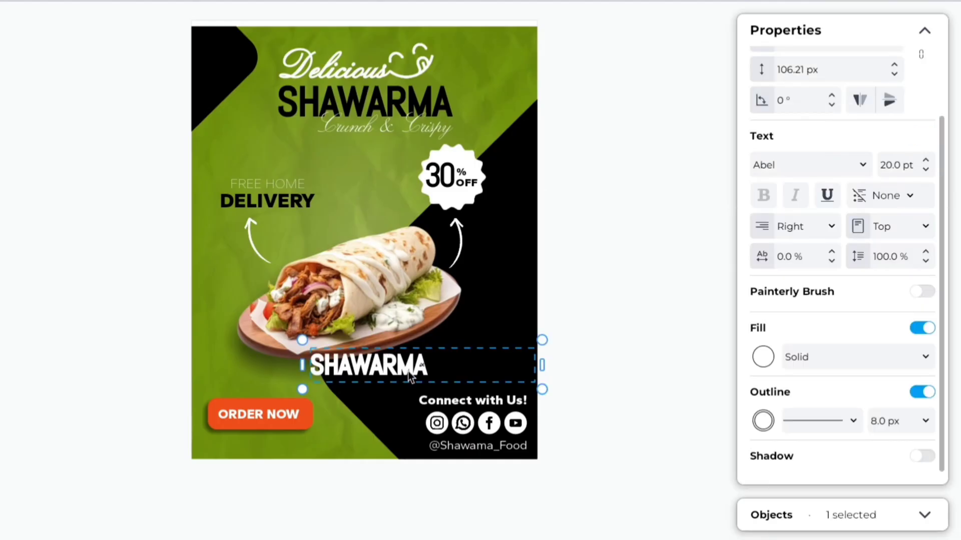
{"action": "double_click", "coordinate": [444, 364]}
{"action": "key", "text": "ctrl+a"}
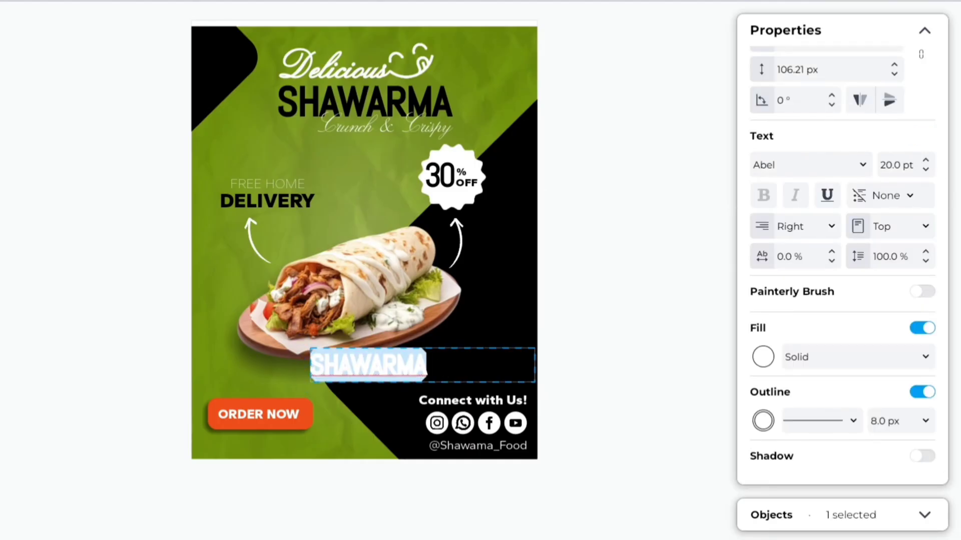
{"action": "key", "text": "BackSpace"}
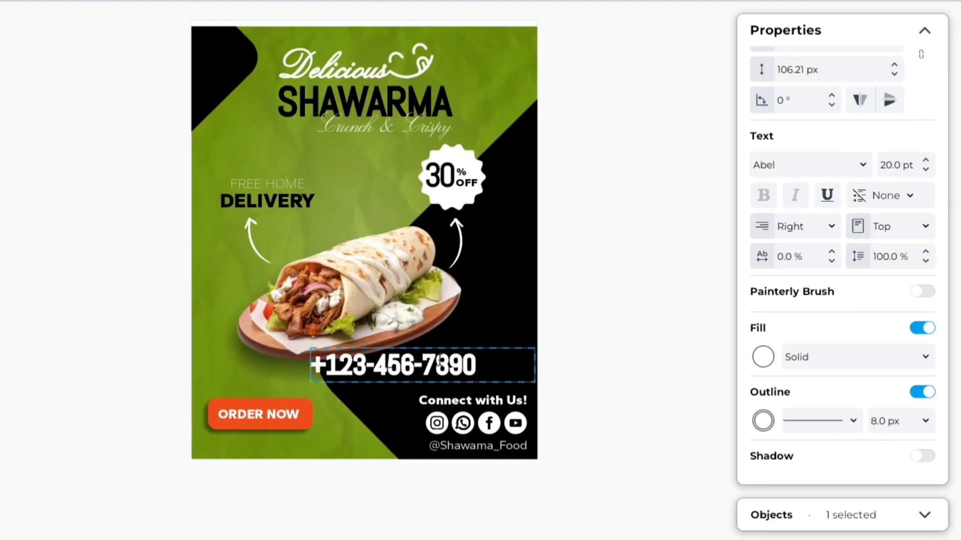
{"action": "key", "text": "Escape"}
Step: Set the phone number's character spacing to 25% and fit it on one line, right-aligned above the Connect with Us! heading
{"action": "left_click_drag", "start_coordinate": [422, 372], "coordinate": [470, 382]}
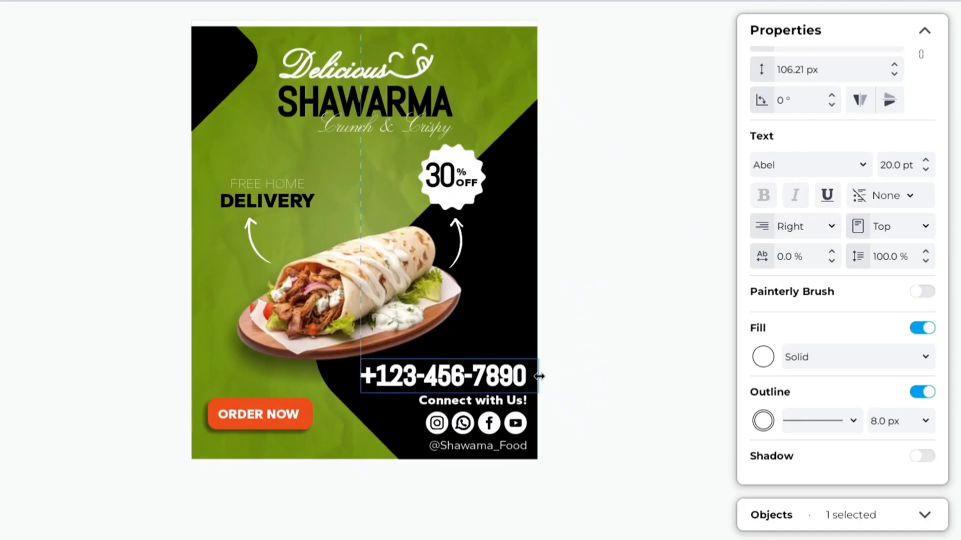
{"action": "left_click_drag", "start_coordinate": [539, 377], "coordinate": [537, 378]}
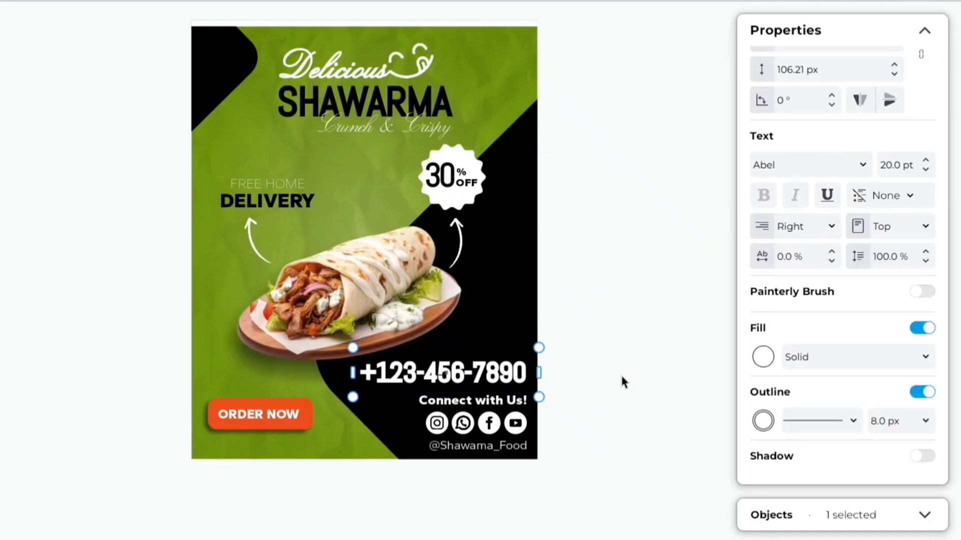
{"action": "left_click", "coordinate": [814, 253]}
{"action": "type", "text": "25"}
{"action": "key", "text": "Return"}
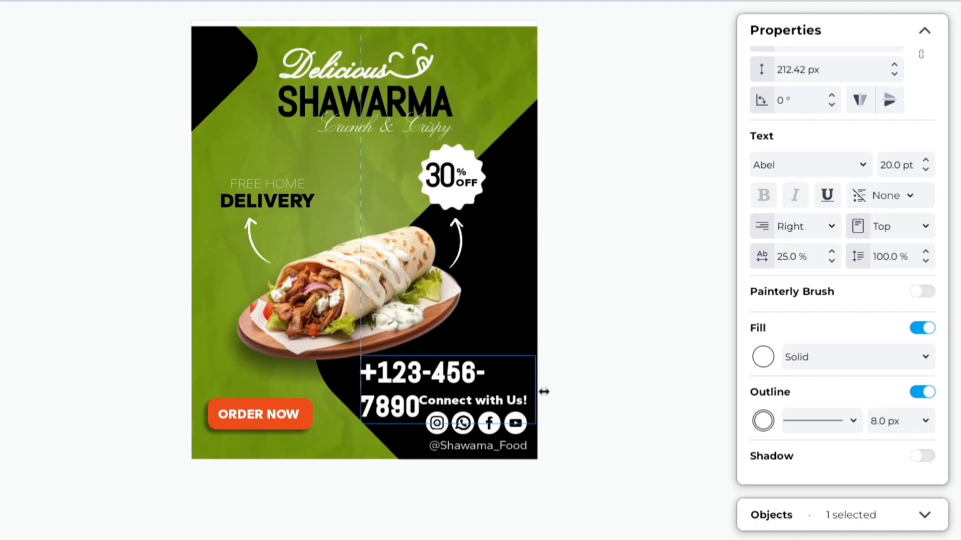
{"action": "left_click_drag", "start_coordinate": [543, 392], "coordinate": [493, 381]}
{"action": "left_click", "coordinate": [666, 388]}
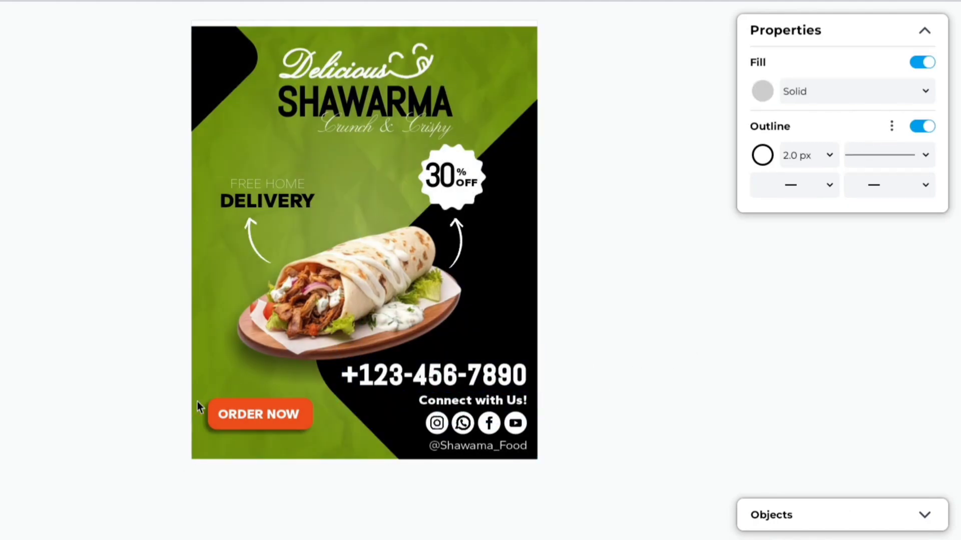
Step: Group the ORDER NOW text with its orange rectangle and move the group slightly down, level with the social contacts
{"action": "left_click", "coordinate": [230, 403]}
{"action": "left_click", "coordinate": [924, 515]}
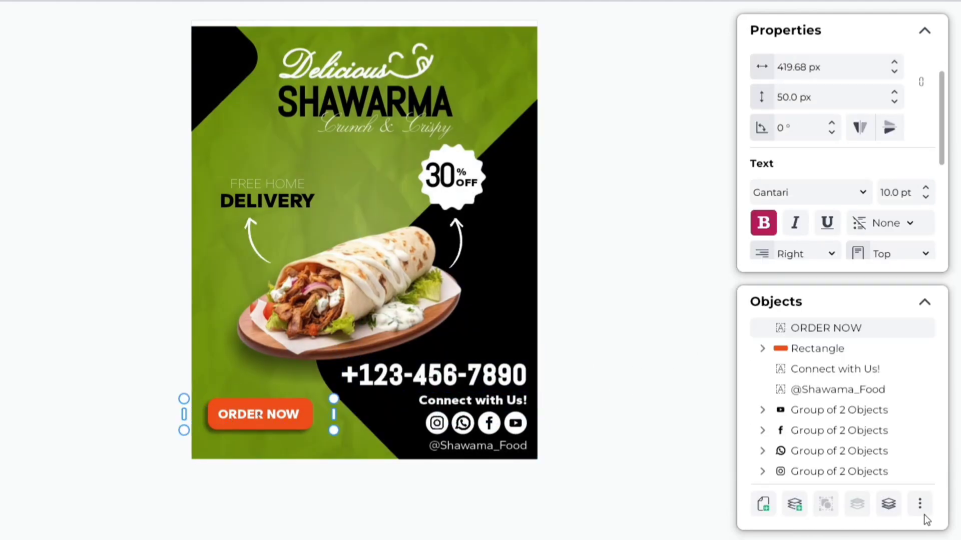
{"action": "left_click", "coordinate": [824, 349]}
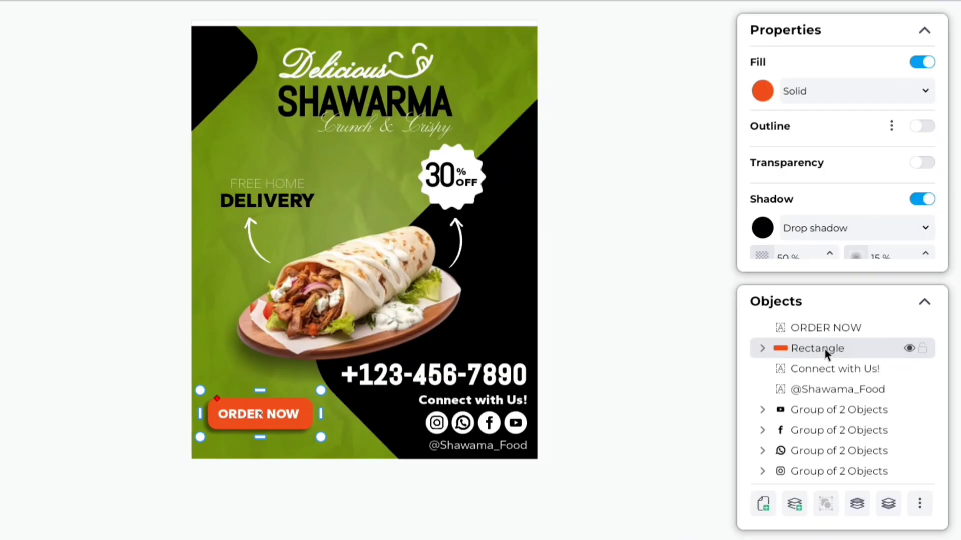
{"action": "left_click", "coordinate": [824, 328], "text": "shift"}
{"action": "left_click", "coordinate": [826, 503]}
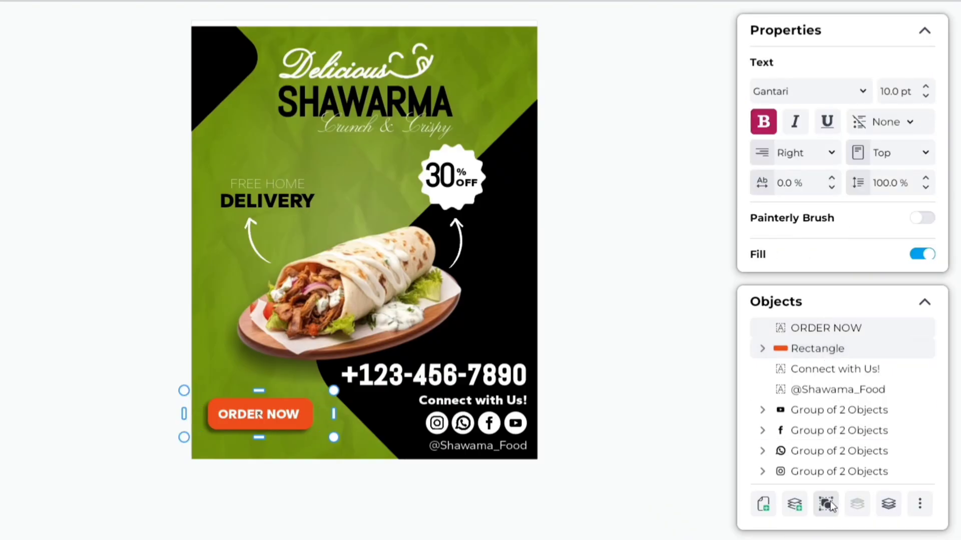
{"action": "left_click", "coordinate": [609, 407]}
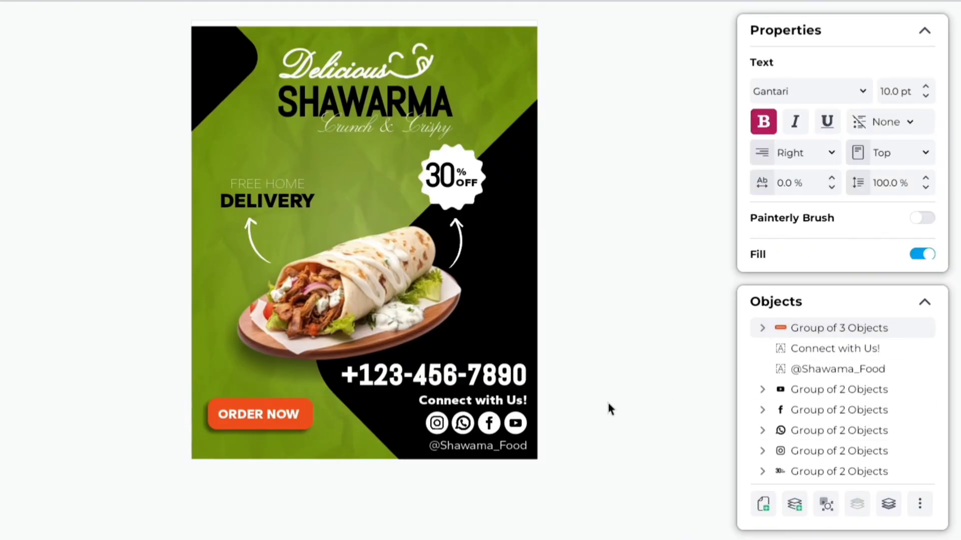
{"action": "mouse_move", "coordinate": [241, 415]}
{"action": "left_mouse_down"}
{"action": "mouse_move", "coordinate": [251, 421]}
{"action": "mouse_move", "coordinate": [242, 428]}
{"action": "left_mouse_up"}
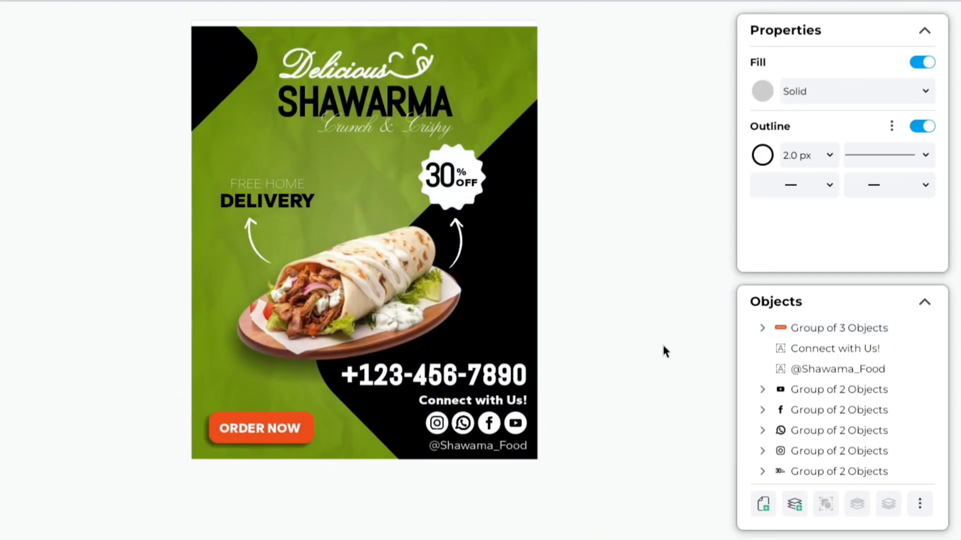
Step: Duplicate the arrow below DELIVERY and place the copy above the order button, rotated to point at the phone number
{"action": "left_click", "coordinate": [257, 240]}
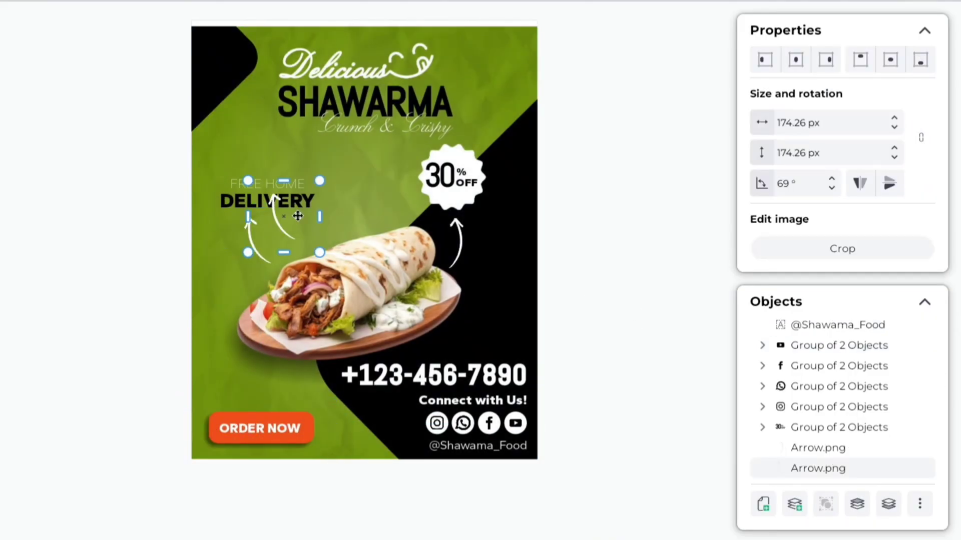
{"action": "left_click_drag", "start_coordinate": [257, 241], "coordinate": [322, 399]}
{"action": "left_click_drag", "start_coordinate": [349, 359], "coordinate": [321, 397]}
{"action": "left_click", "coordinate": [633, 340]}
Step: Import Food Logo.png and place it about 172 px wide in the poster's black upper-left corner
{"action": "left_click", "coordinate": [20, 281]}
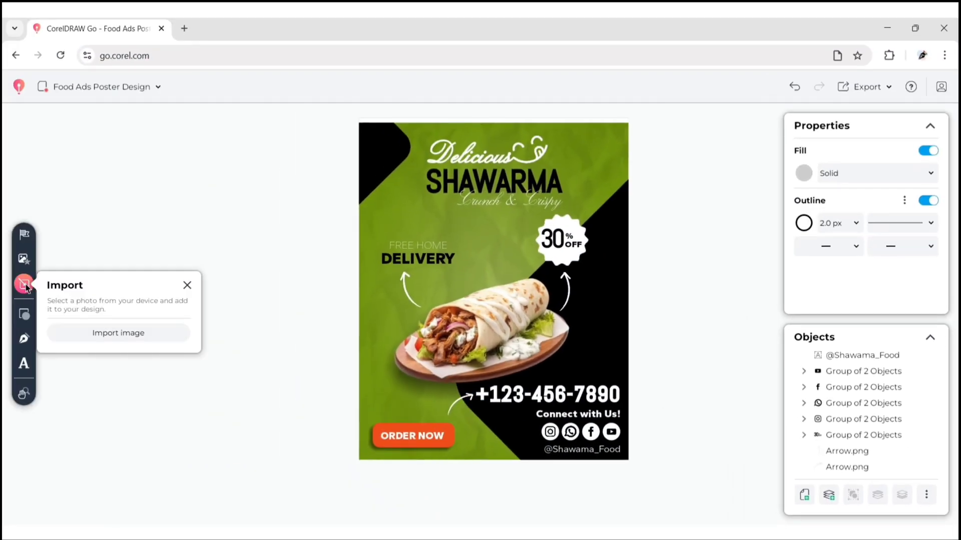
{"action": "left_click", "coordinate": [107, 332]}
{"action": "left_click", "coordinate": [310, 234]}
{"action": "left_click", "coordinate": [375, 292]}
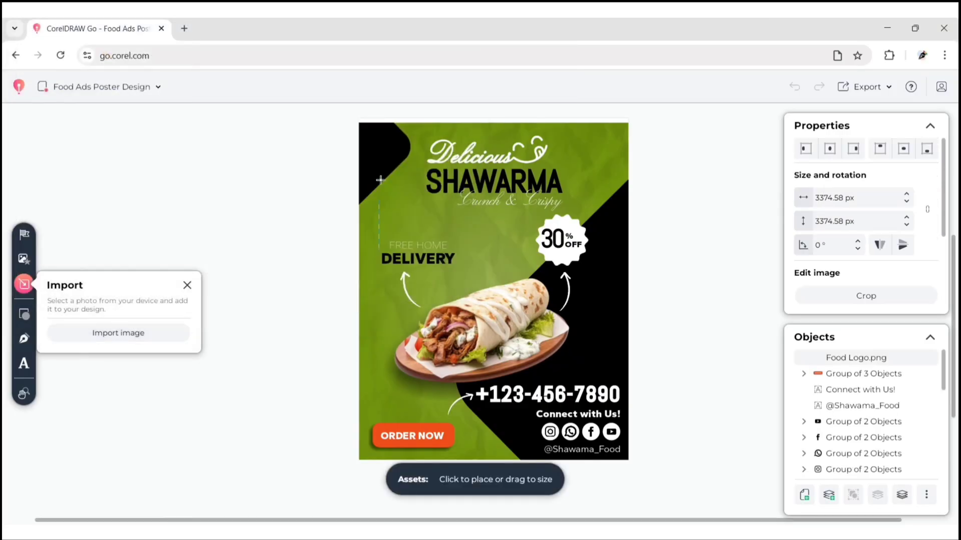
{"action": "left_click", "coordinate": [397, 174]}
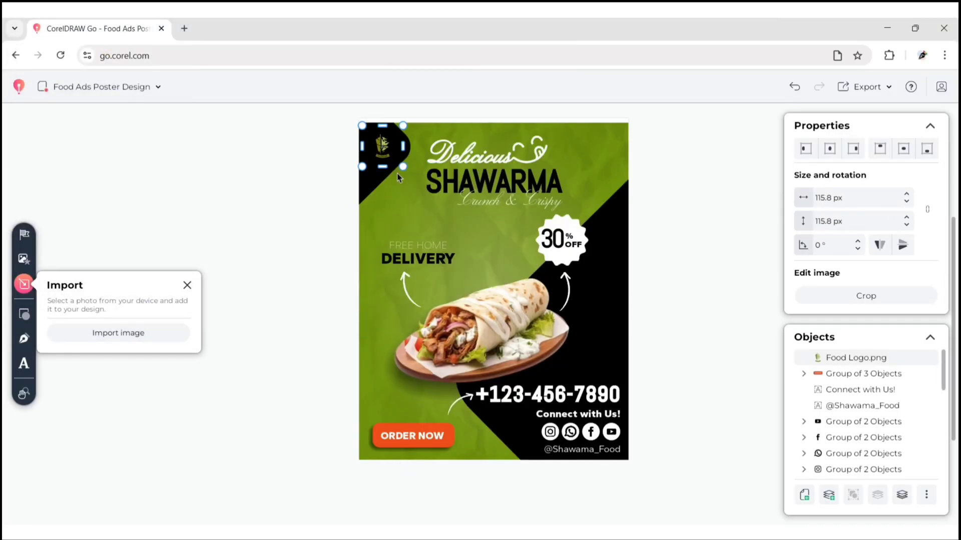
{"action": "left_click_drag", "start_coordinate": [406, 171], "coordinate": [415, 184]}
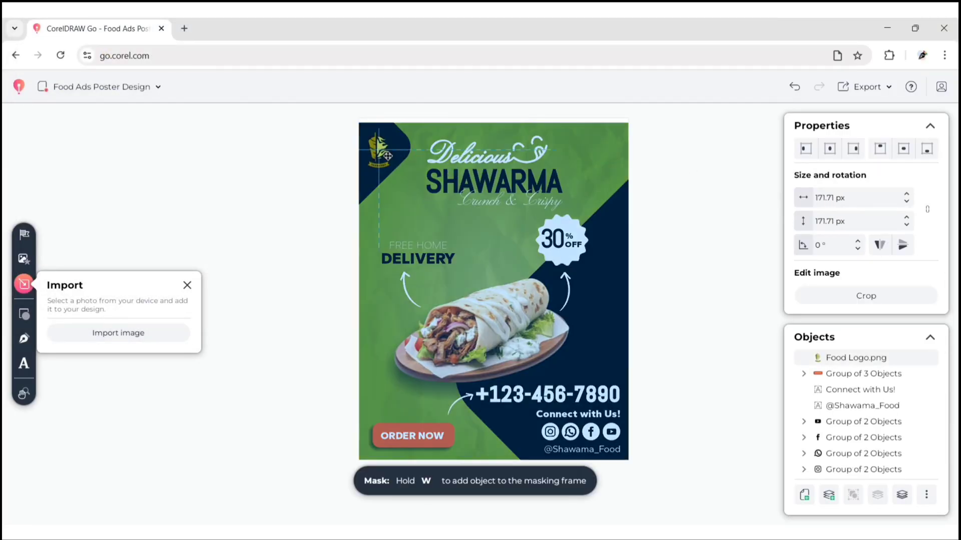
{"action": "left_click", "coordinate": [729, 172]}
{"action": "left_click", "coordinate": [187, 285]}
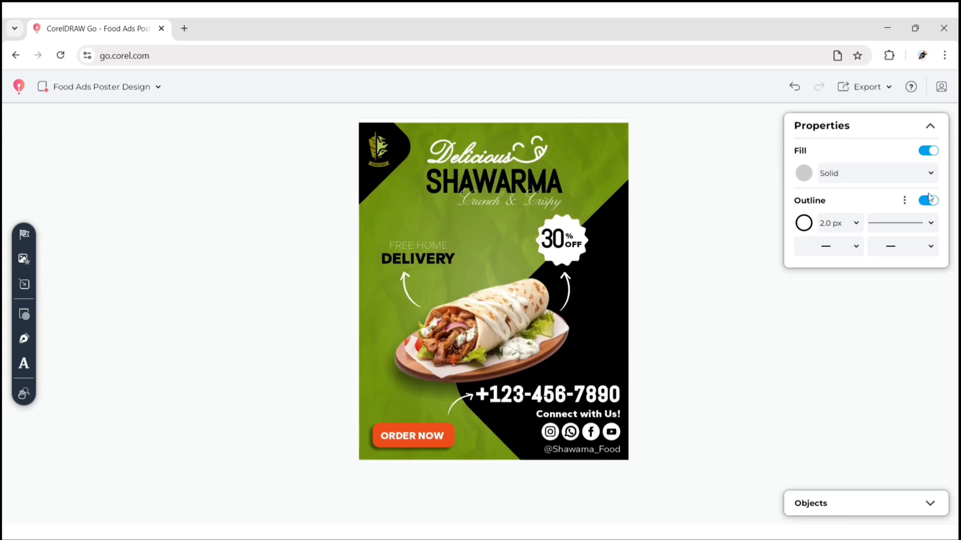
Step: Export the poster as a 1080 × 1350 px PNG at 300 dpi with the transparent background option off
{"action": "left_click", "coordinate": [880, 90]}
{"action": "left_click", "coordinate": [899, 179]}
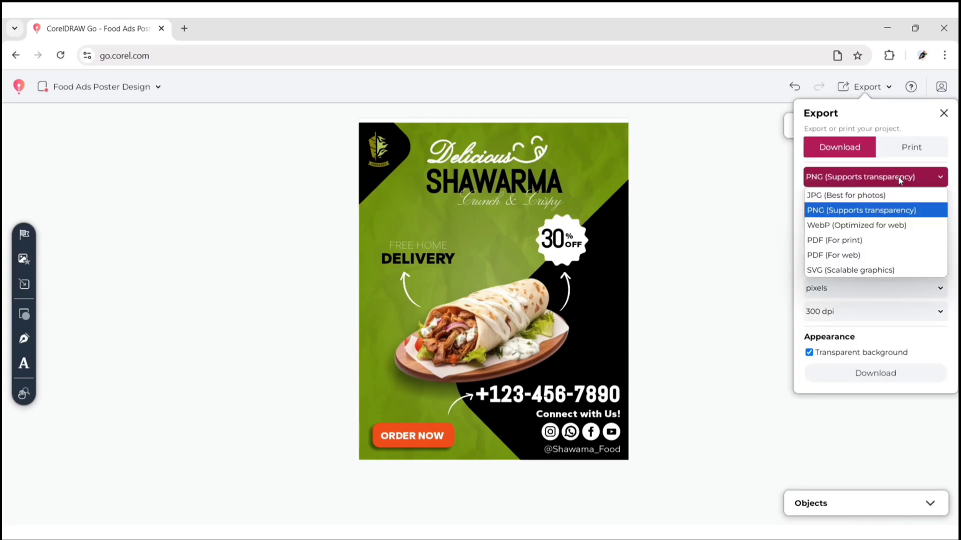
{"action": "left_click", "coordinate": [879, 214]}
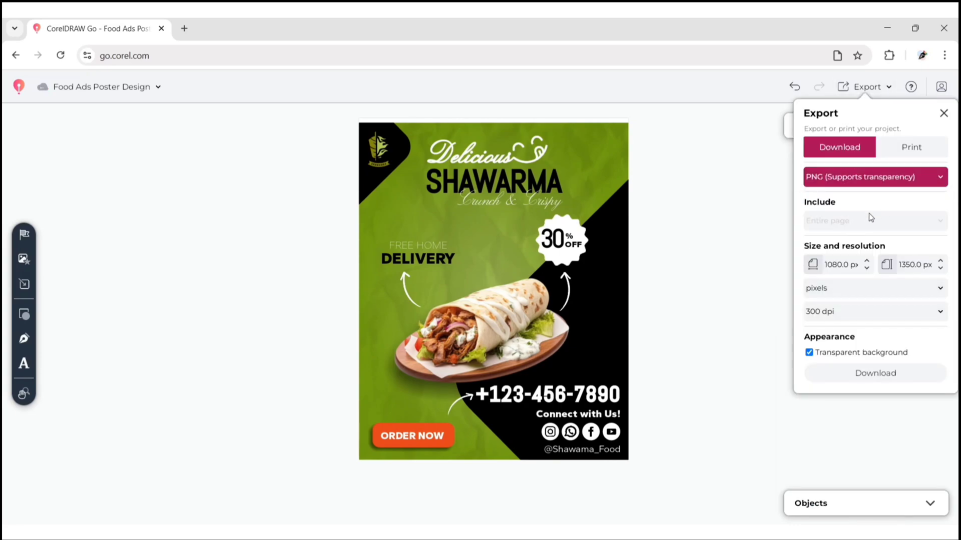
{"action": "left_click", "coordinate": [808, 353]}
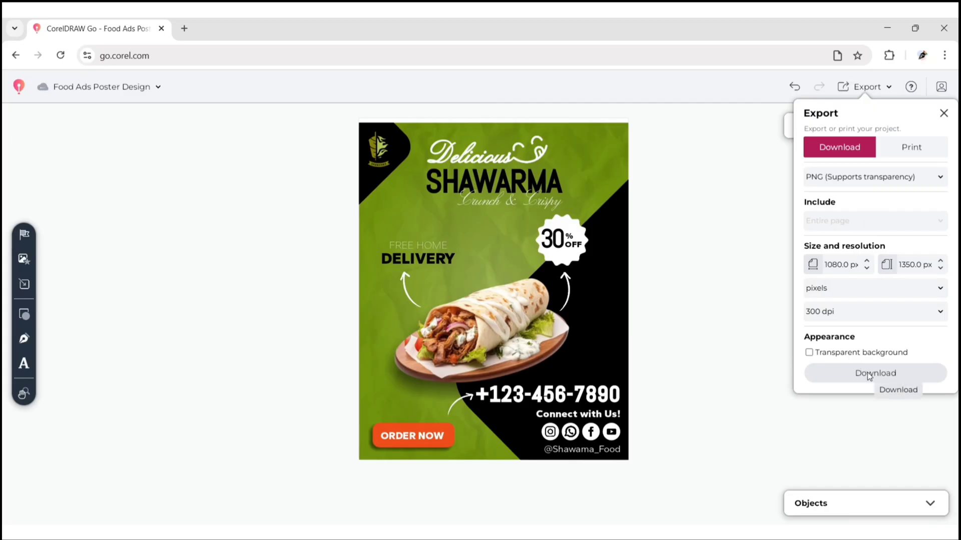
{"action": "left_click", "coordinate": [869, 375]}
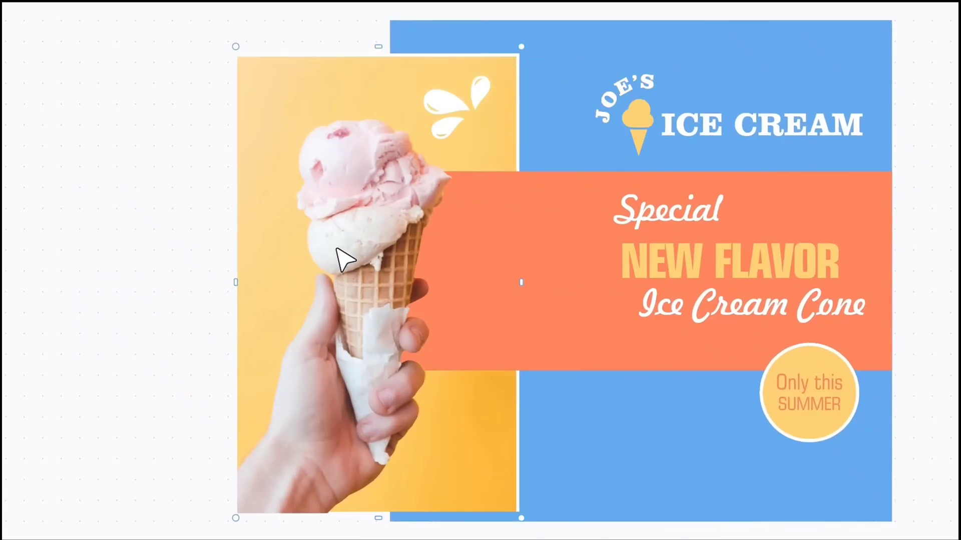
{"action": "left_click_drag", "start_coordinate": [336, 258], "coordinate": [150, 246]}
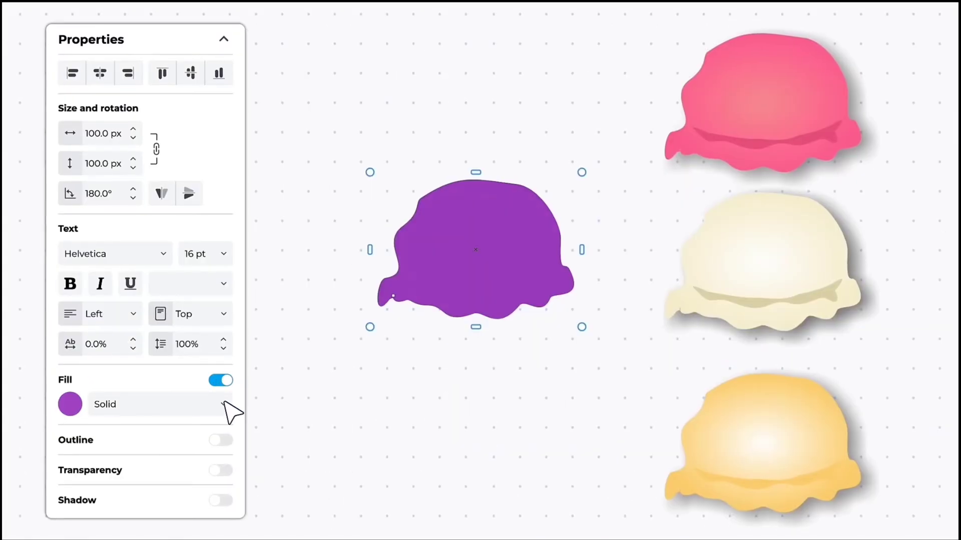
{"action": "left_click", "coordinate": [221, 501]}
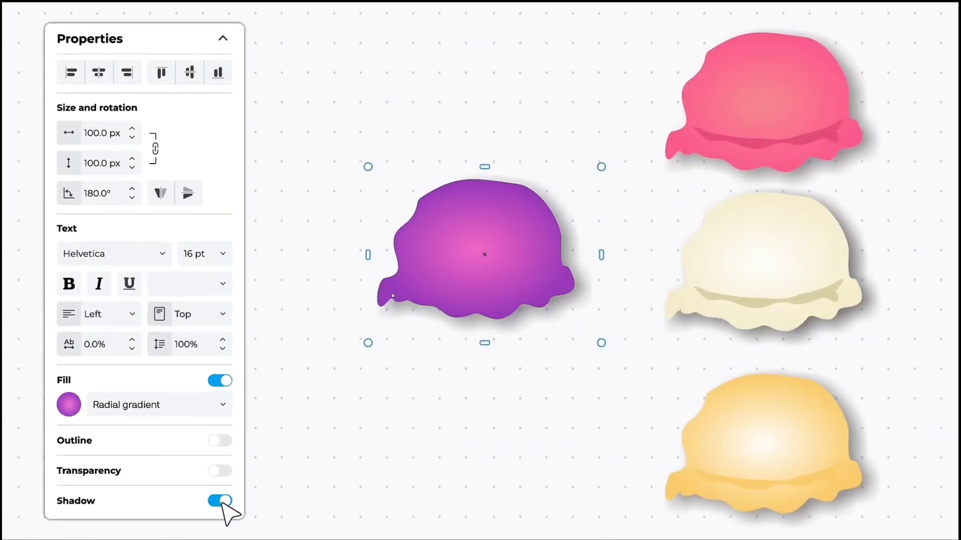